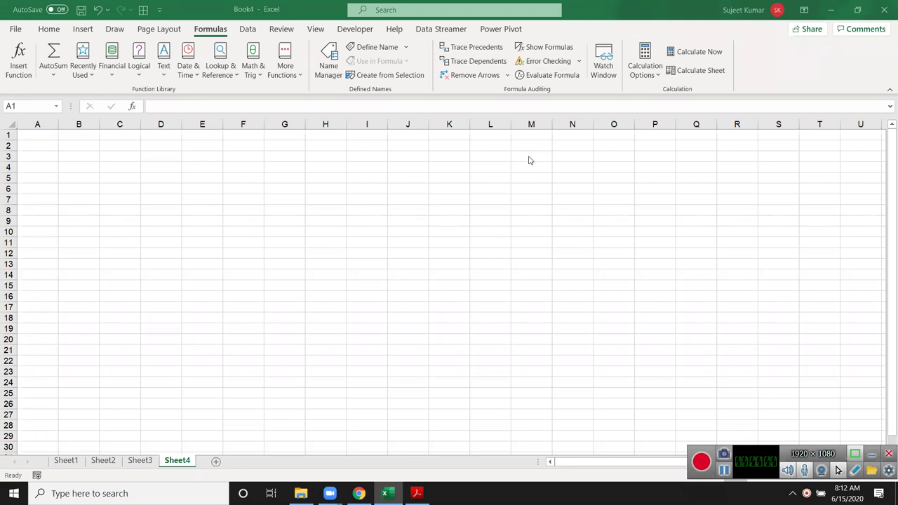
# Browse Sheet3 and Sheet4, add a new Sheet5, then return to Sheet2's results table.
pyautogui.click(137, 462)
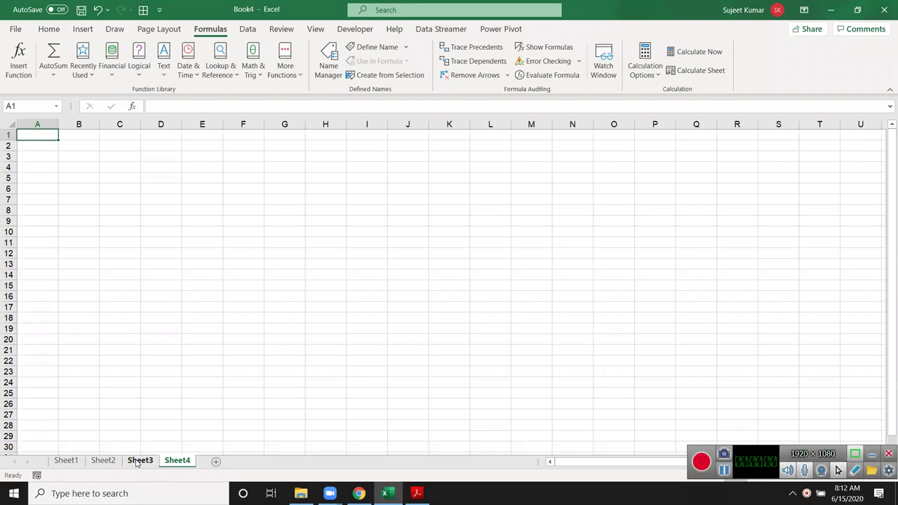
pyautogui.click(137, 462)
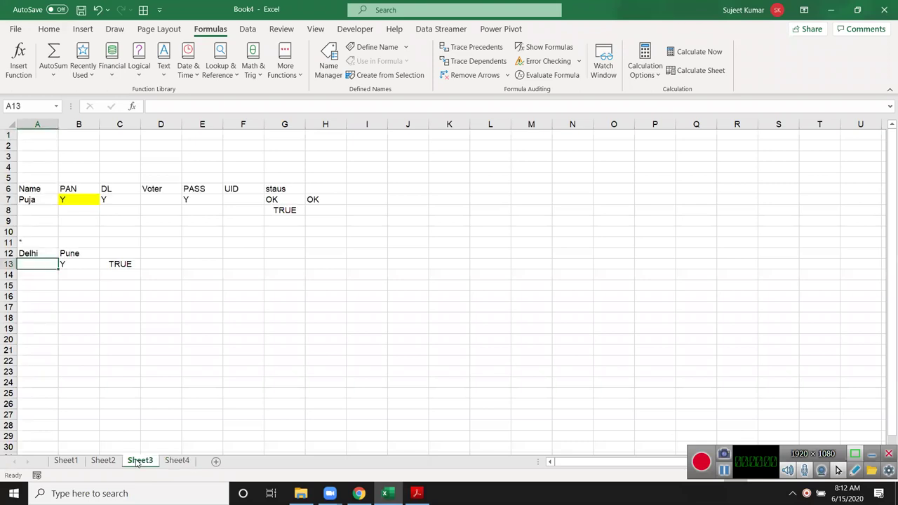
pyautogui.click(176, 462)
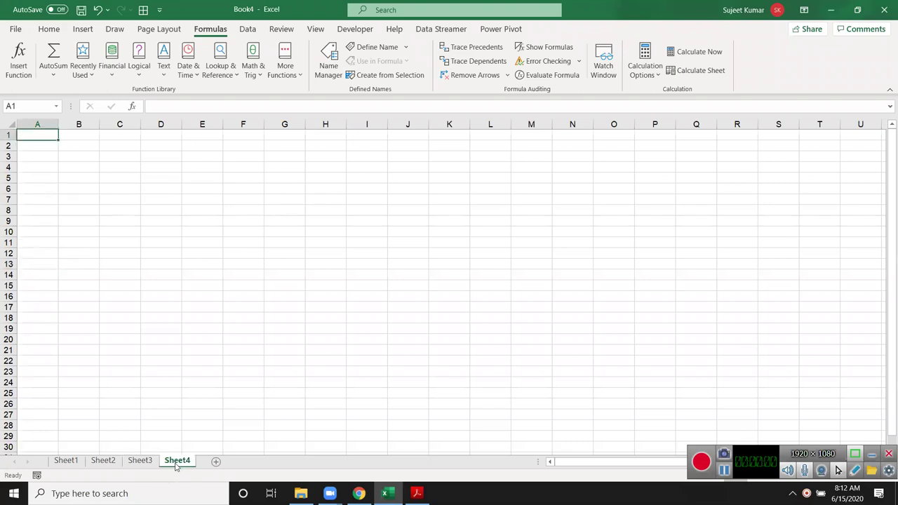
pyautogui.click(216, 461)
pyautogui.click(68, 462)
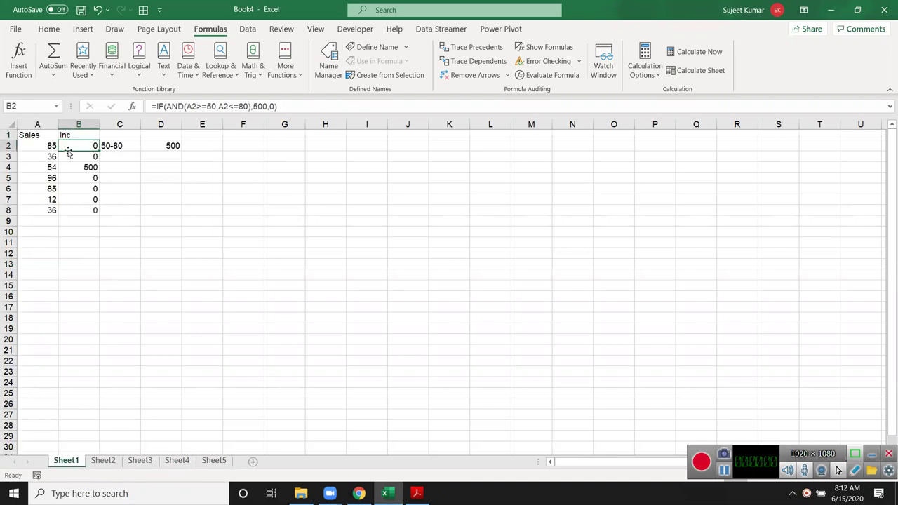
pyautogui.click(105, 462)
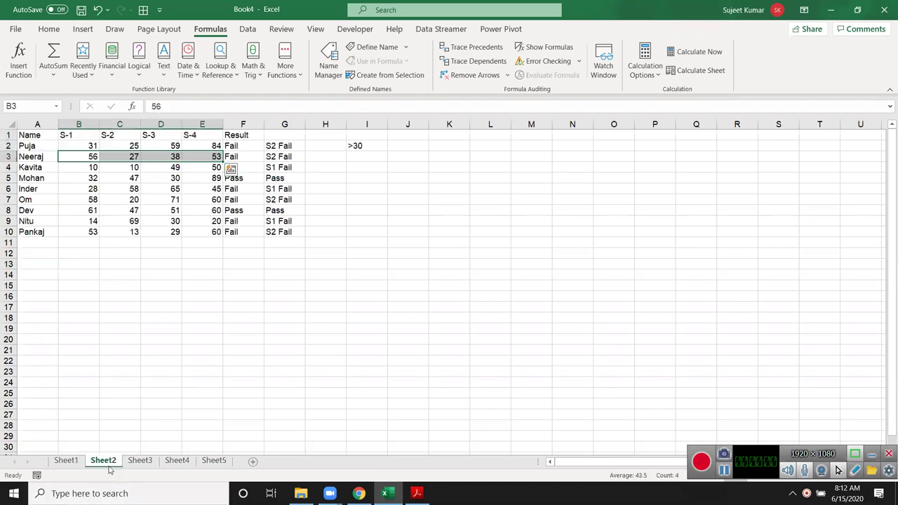
# Fill Sheet2's table A1:G10 yellow and apply All Borders to every cell.
pyautogui.click(149, 361)
pyautogui.click(21, 136)
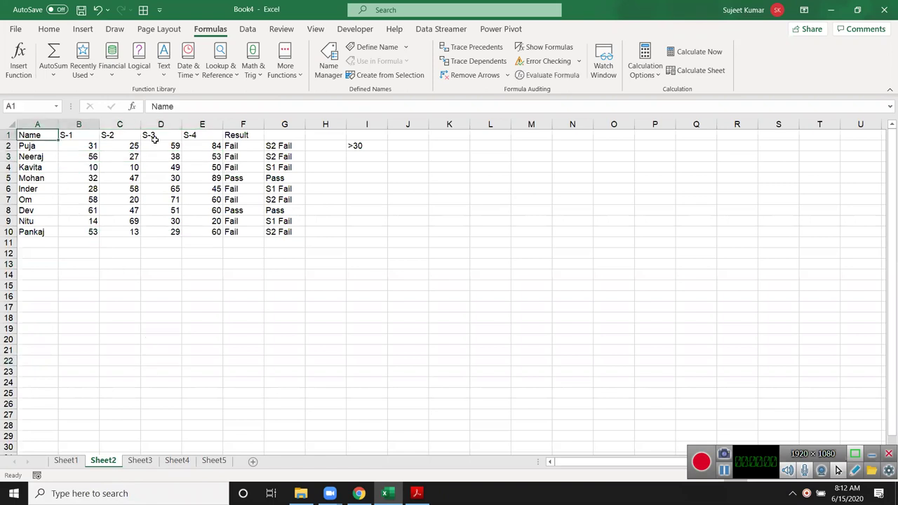
pyautogui.moveTo(154, 138); pyautogui.dragTo(302, 233)
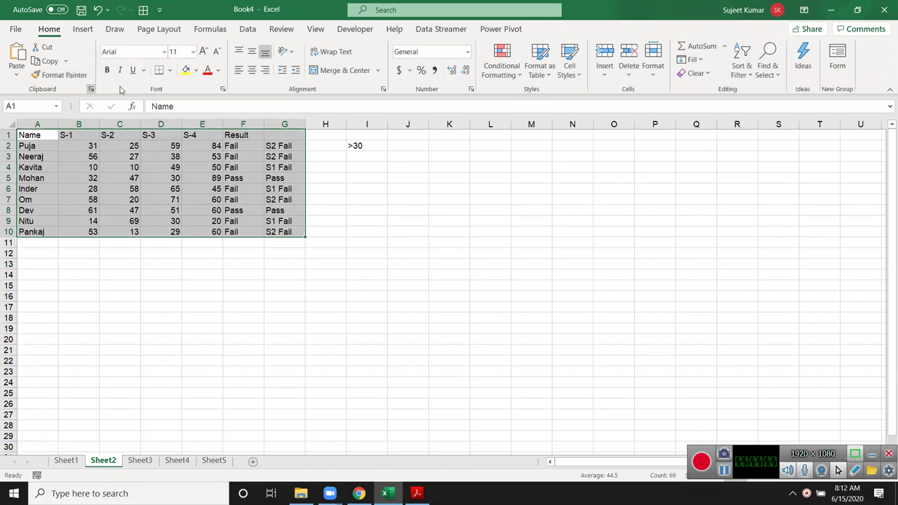
pyautogui.click(184, 73)
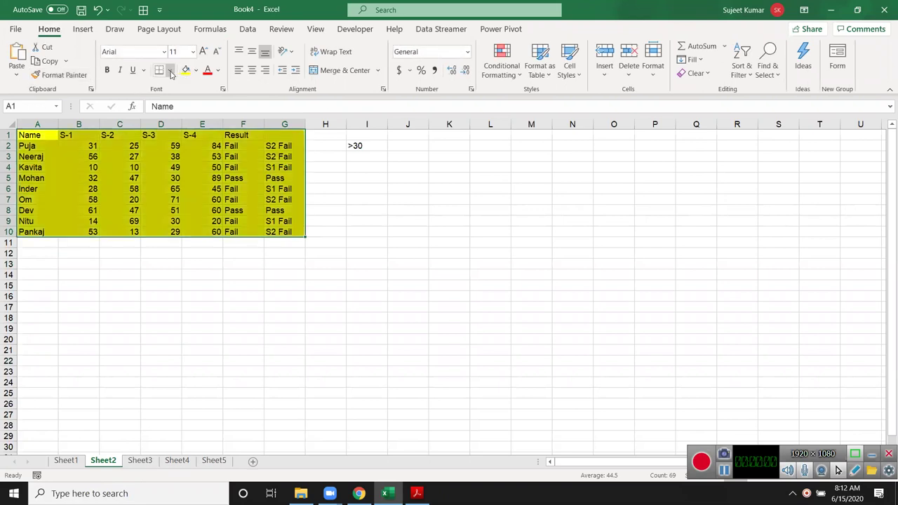
pyautogui.click(170, 71)
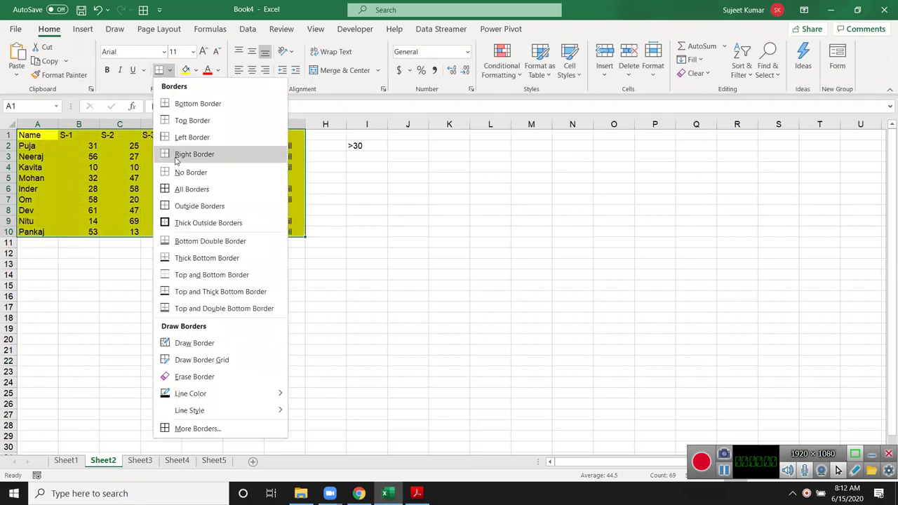
pyautogui.click(178, 193)
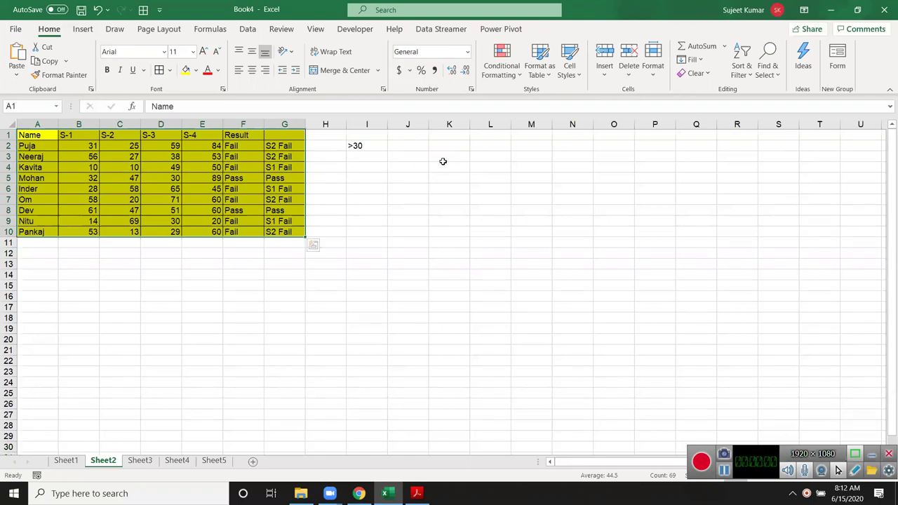
# Copy A1:G10, paste it as a static picture at K1, reposition and shrink it, then delete it.
pyautogui.hotkey('ctrl', 'c')
pyautogui.click(446, 137)
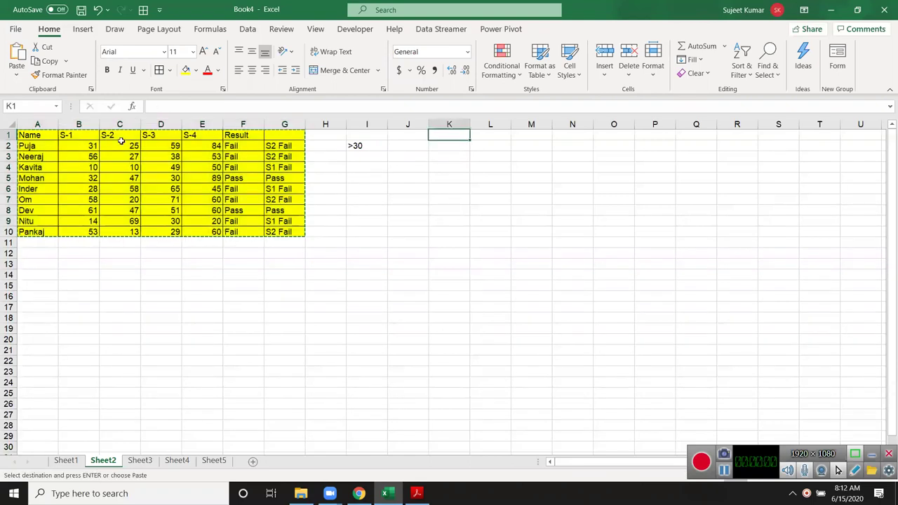
pyautogui.click(16, 74)
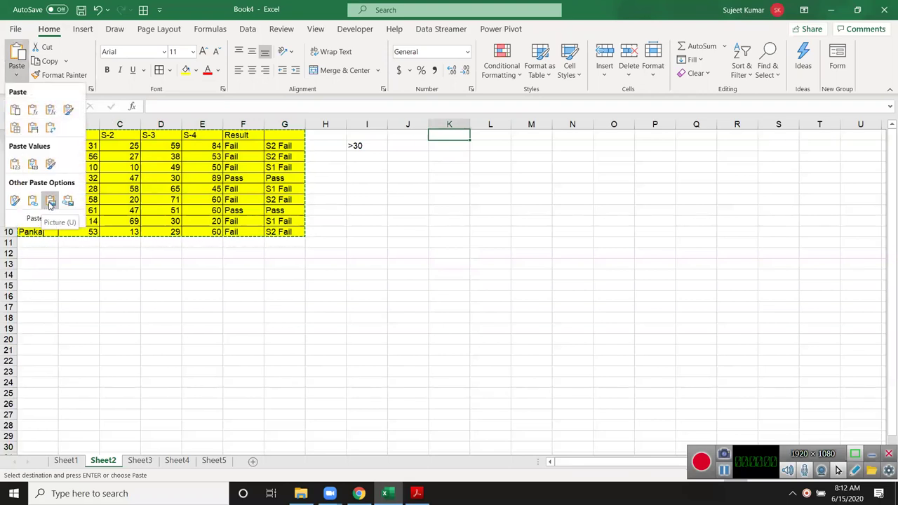
pyautogui.click(50, 202)
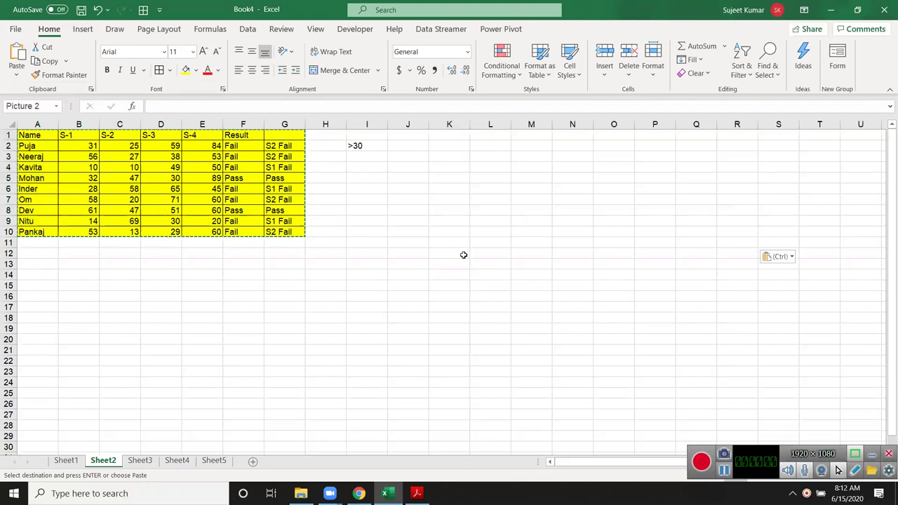
pyautogui.moveTo(505, 202); pyautogui.dragTo(491, 269)
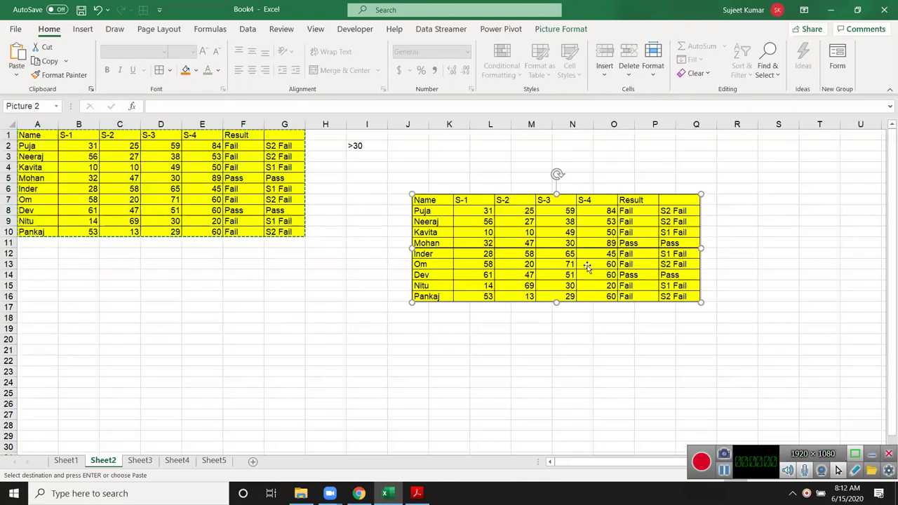
pyautogui.moveTo(701, 303); pyautogui.dragTo(615, 269)
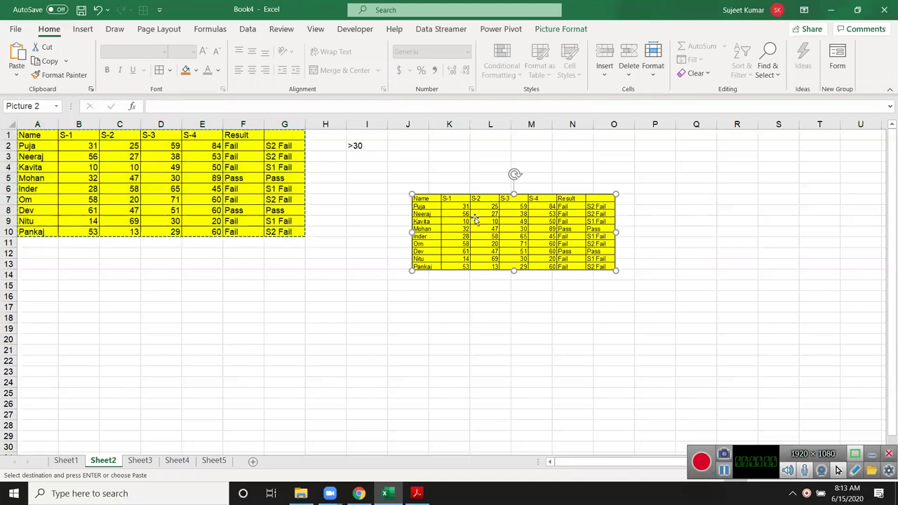
pyautogui.press('Delete')
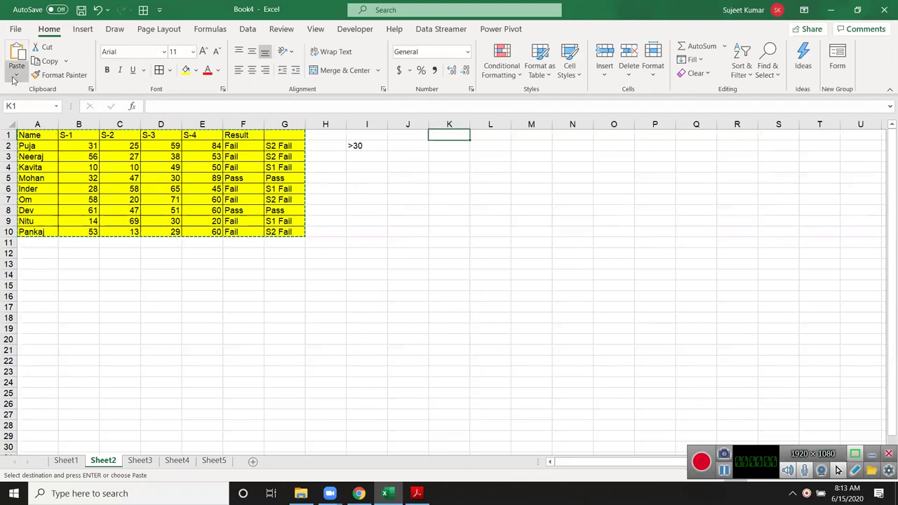
# Paste the copied table as a linked picture and move it down beside the table.
pyautogui.click(16, 75)
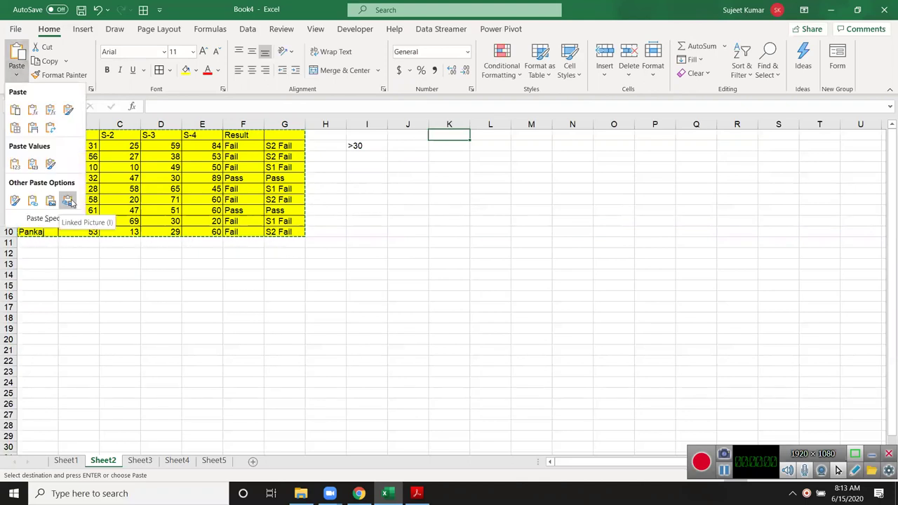
pyautogui.click(69, 201)
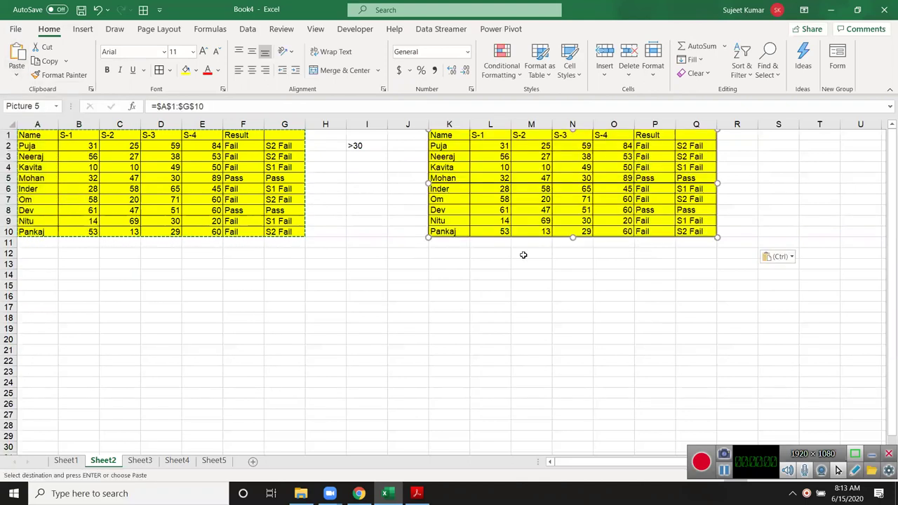
pyautogui.moveTo(523, 255); pyautogui.dragTo(492, 322)
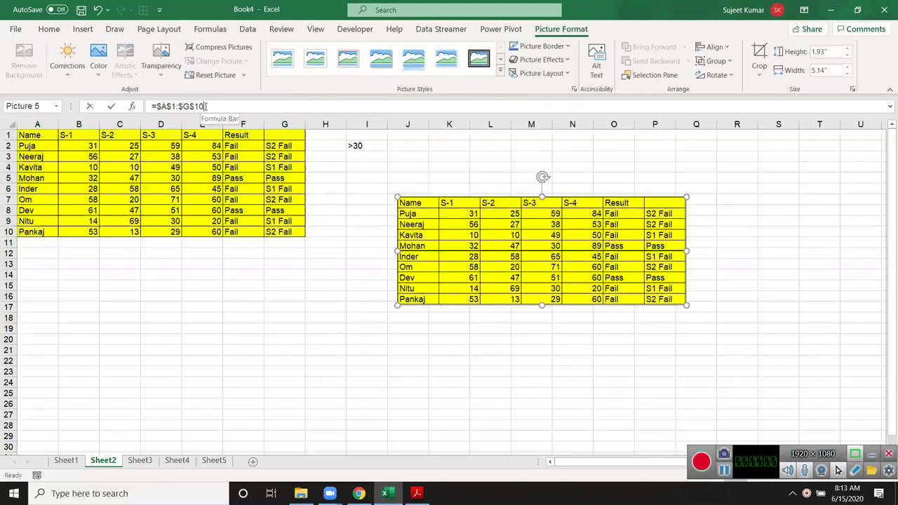
pyautogui.moveTo(201, 106); pyautogui.dragTo(153, 104)
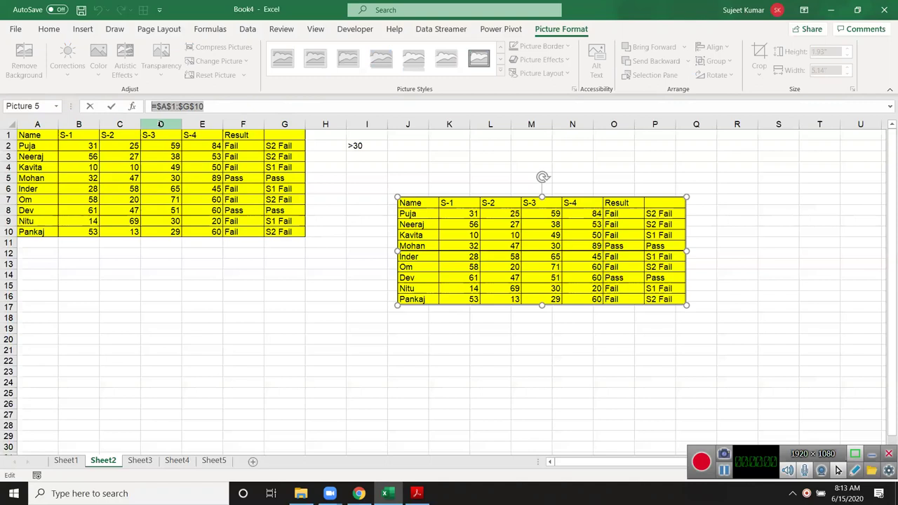
pyautogui.press('Escape')
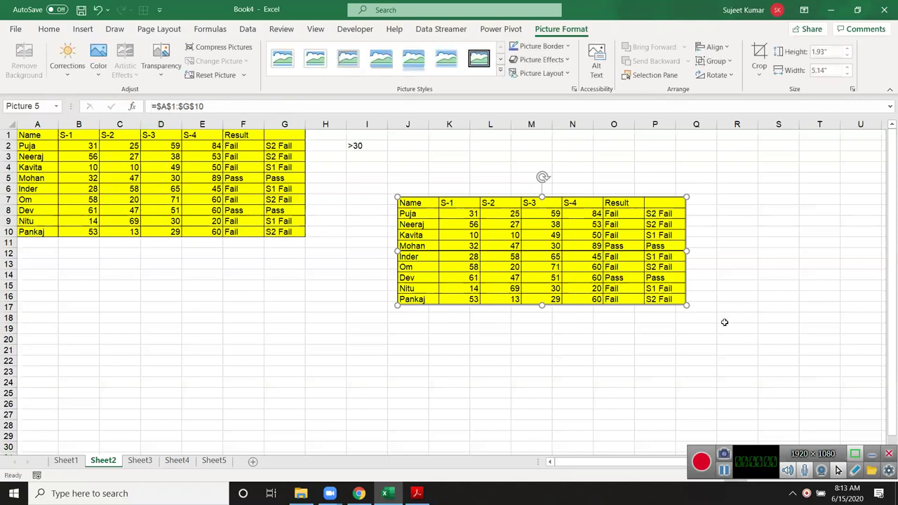
pyautogui.click(589, 338)
# Fill the Pankaj row down into rows 11–12 and point the picture at =$A$1:$G$12.
pyautogui.moveTo(63, 231); pyautogui.dragTo(277, 248)
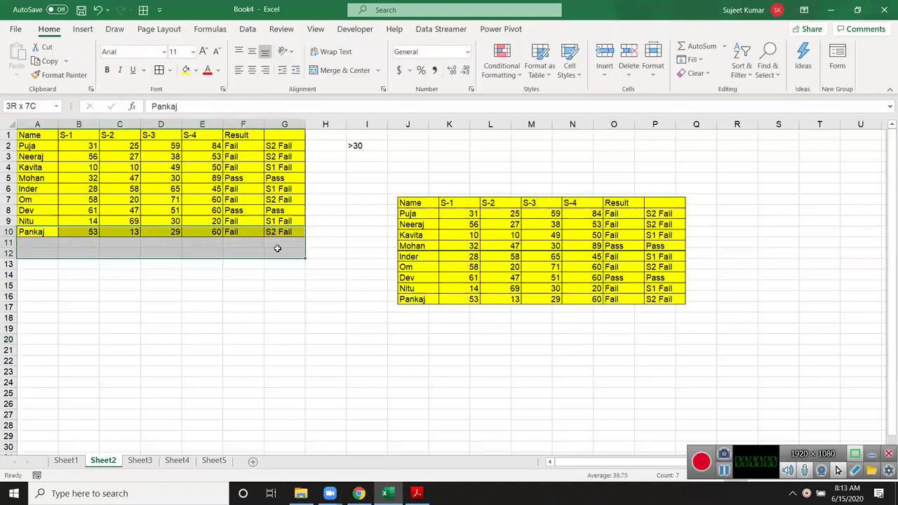
pyautogui.hotkey('ctrl', 'd')
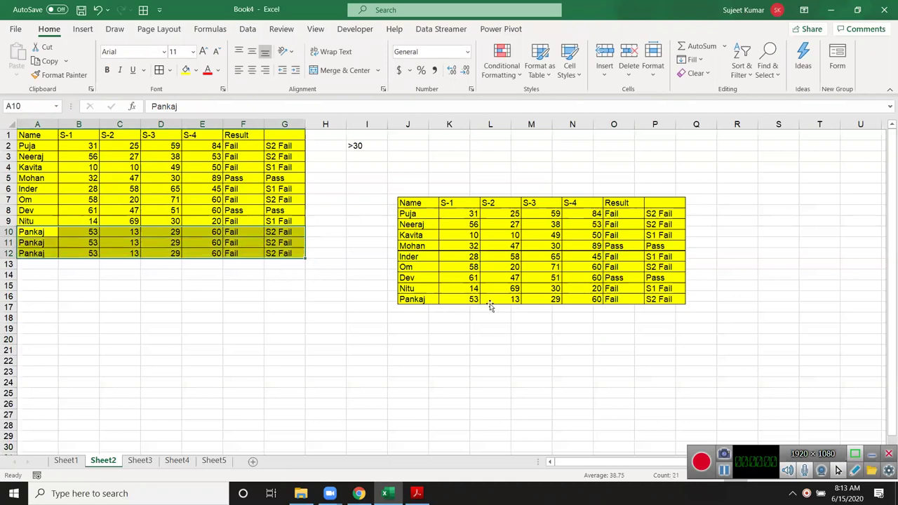
pyautogui.click(489, 293)
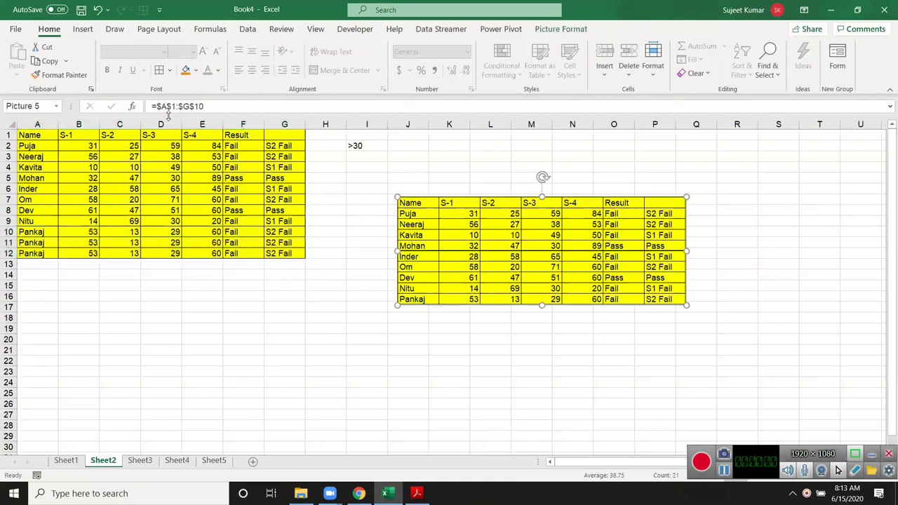
pyautogui.click(235, 106)
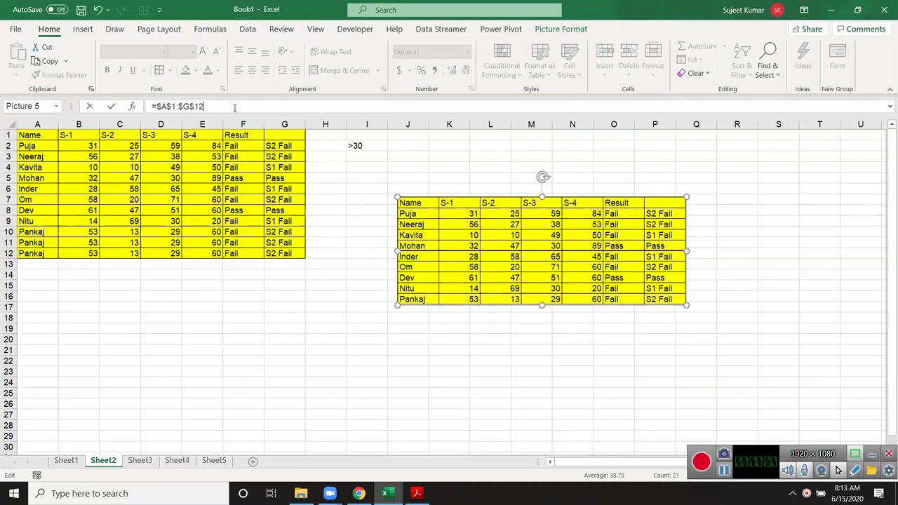
pyautogui.press('Return')
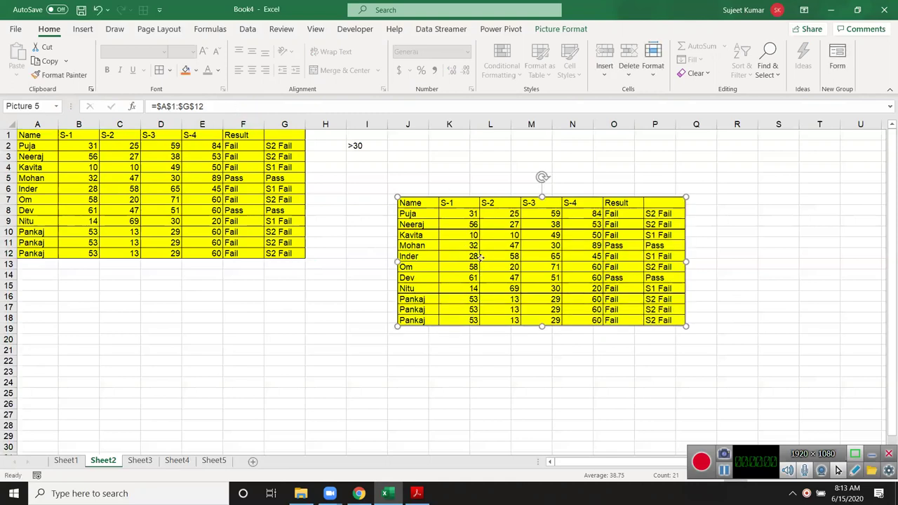
pyautogui.moveTo(482, 257); pyautogui.dragTo(476, 209)
# Change Pankaj's S-2 score in C10 to 130.
pyautogui.click(125, 238)
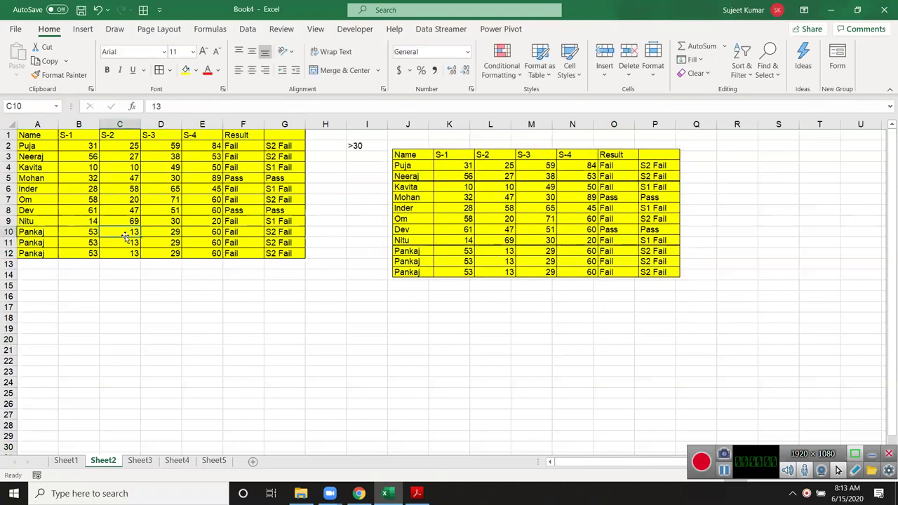
pyautogui.doubleClick(137, 232)
pyautogui.write('0')
pyautogui.press('Return')
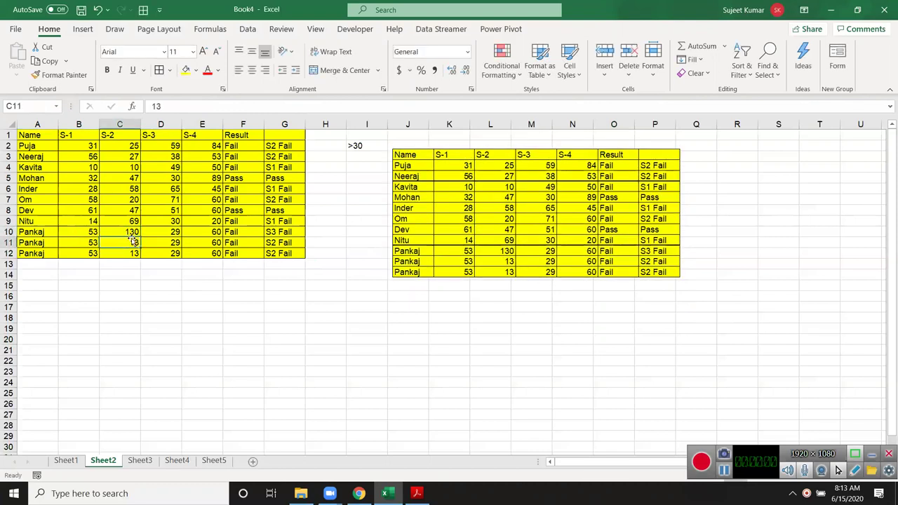
# Fill cell B6 green and confirm the linked picture updates.
pyautogui.click(505, 261)
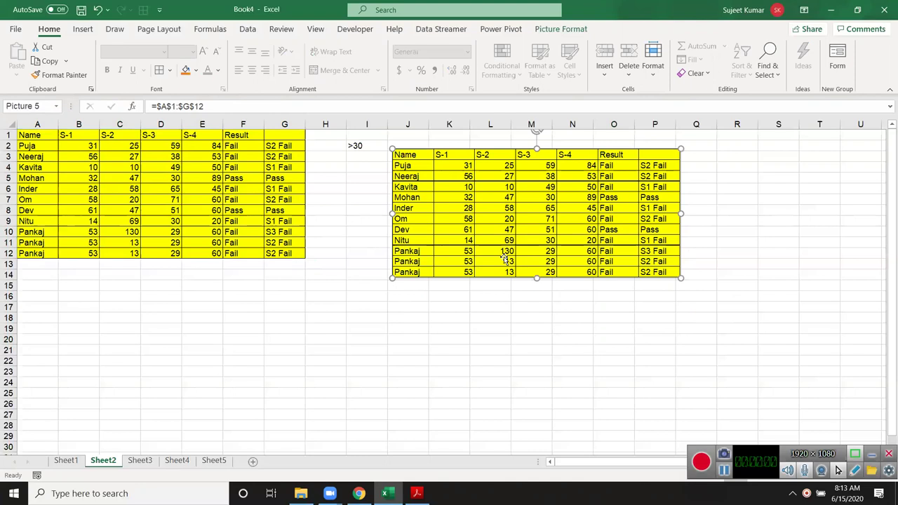
pyautogui.click(89, 191)
pyautogui.click(196, 70)
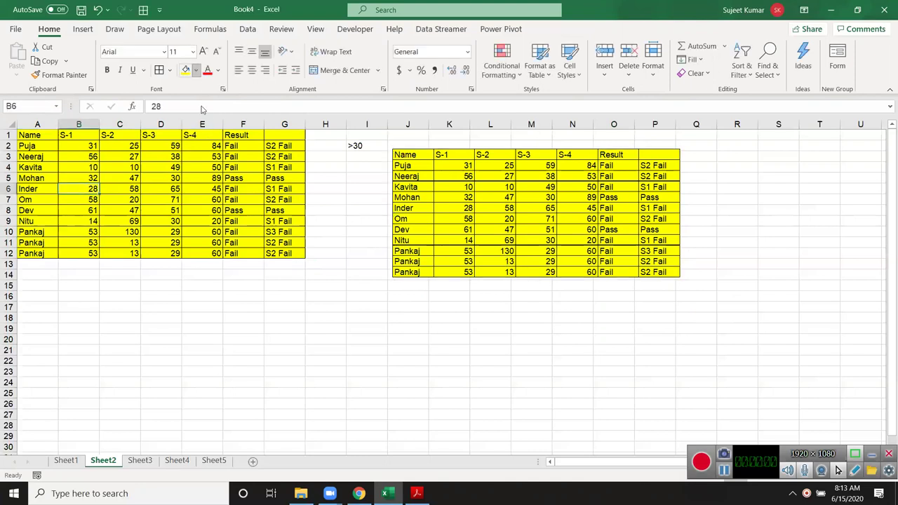
pyautogui.click(231, 180)
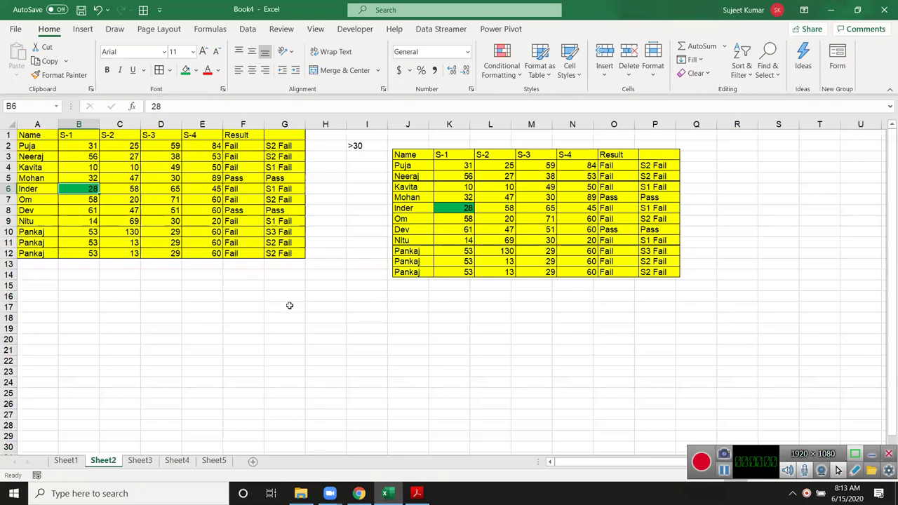
# On Sheet5, enter a Month header in A4 and fill months Jan through Dec below.
pyautogui.click(215, 461)
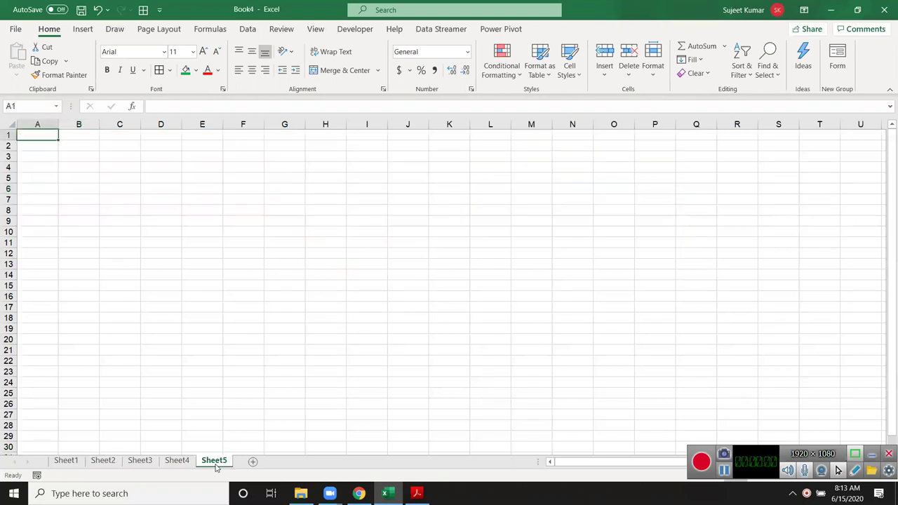
pyautogui.click(35, 167)
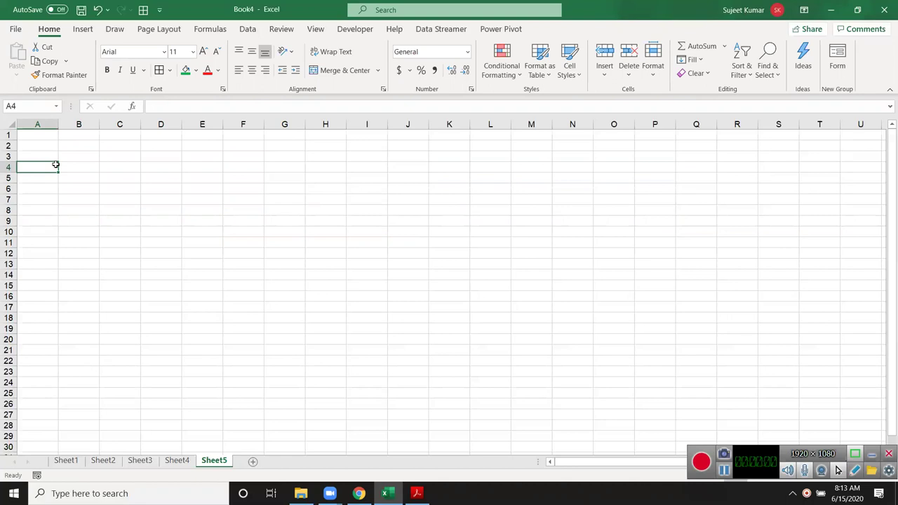
pyautogui.write('Month')
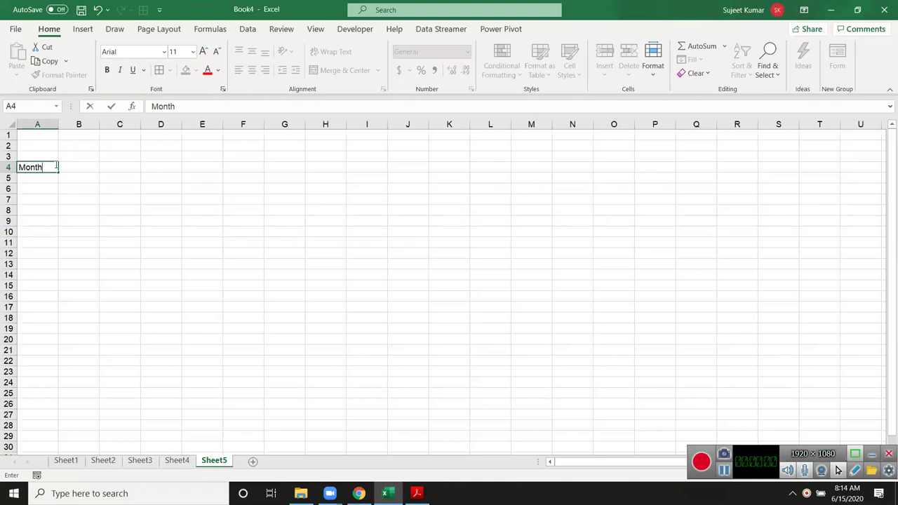
pyautogui.press('Return')
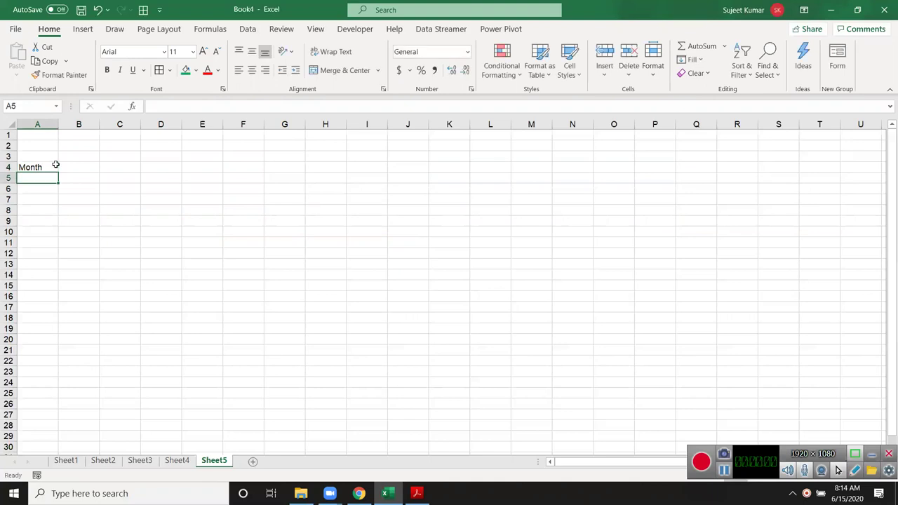
pyautogui.write('Jan')
pyautogui.press('Return')
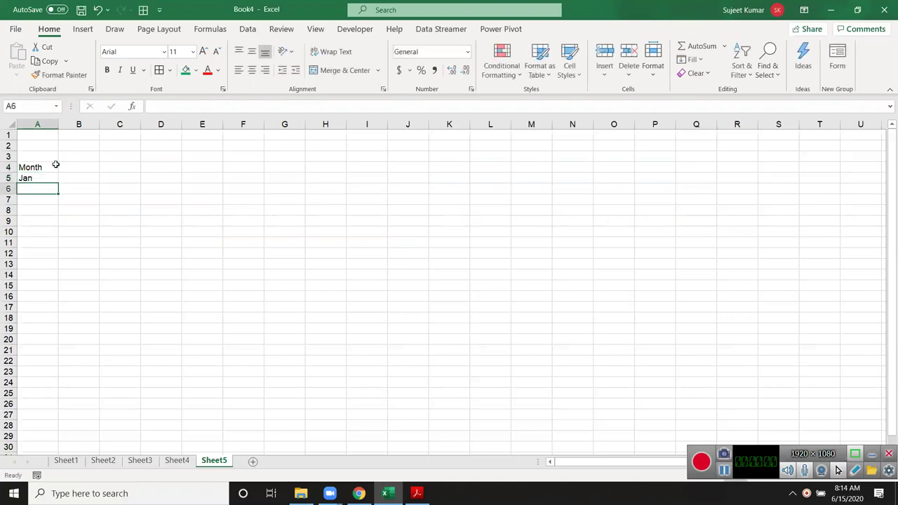
pyautogui.click(50, 177)
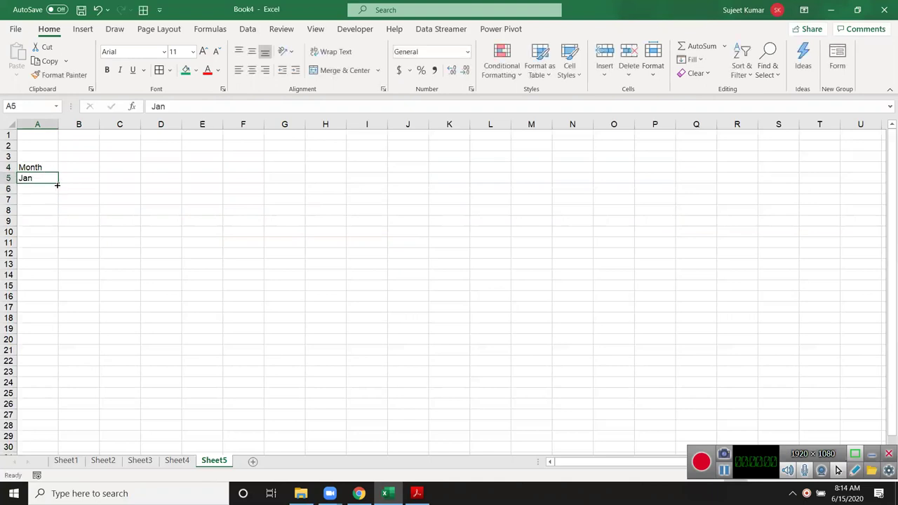
pyautogui.moveTo(57, 185); pyautogui.dragTo(57, 298)
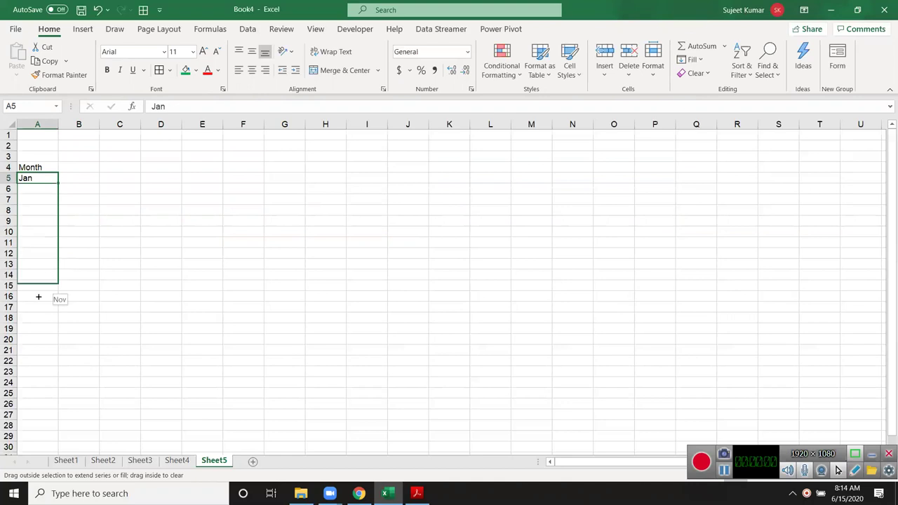
# Add a Sales header in B4 and fill =RANDBETWEEN(10,90) down B5:B16.
pyautogui.click(70, 175)
pyautogui.click(72, 168)
pyautogui.write('SAles')
pyautogui.press('Return')
pyautogui.write('=')
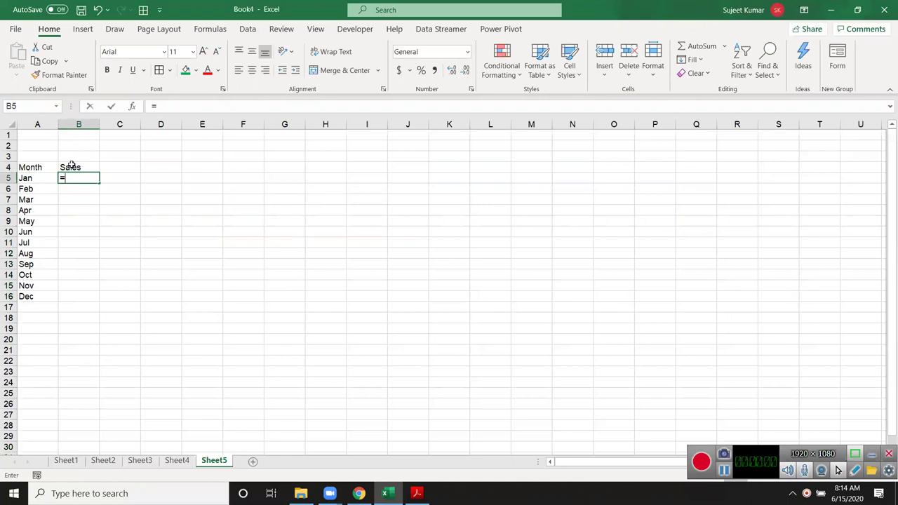
pyautogui.write('ra')
pyautogui.press('Down')
pyautogui.press('Down')
pyautogui.press('Down')
pyautogui.press('Down')
pyautogui.press('Up')
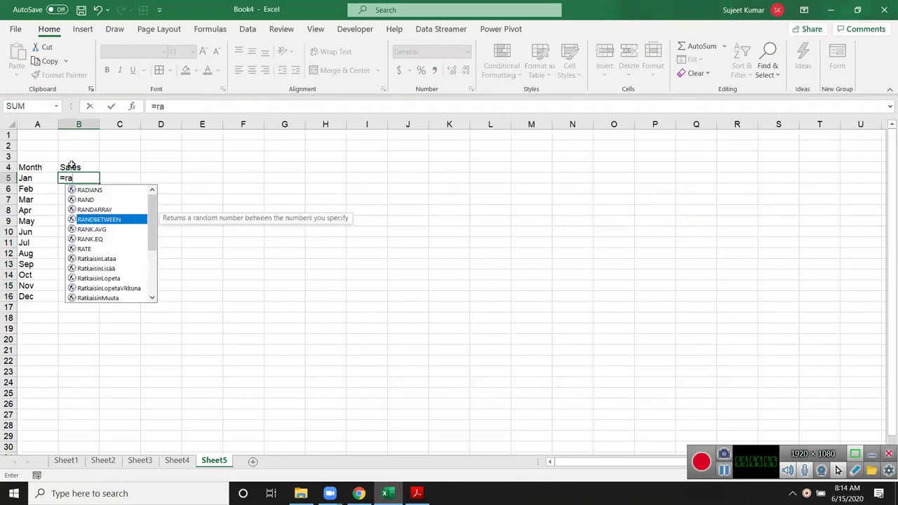
pyautogui.press('Tab')
pyautogui.write('10,90')
pyautogui.press('Return')
pyautogui.moveTo(91, 178); pyautogui.dragTo(80, 296)
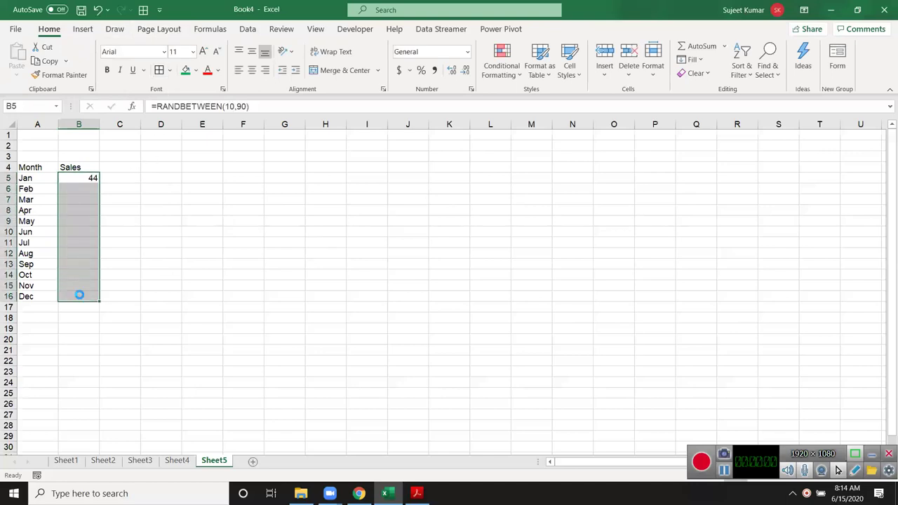
pyautogui.hotkey('ctrl', 'd')
# Give the Month/Sales table A4:B16 all borders and a green fill.
pyautogui.moveTo(23, 170); pyautogui.dragTo(79, 295)
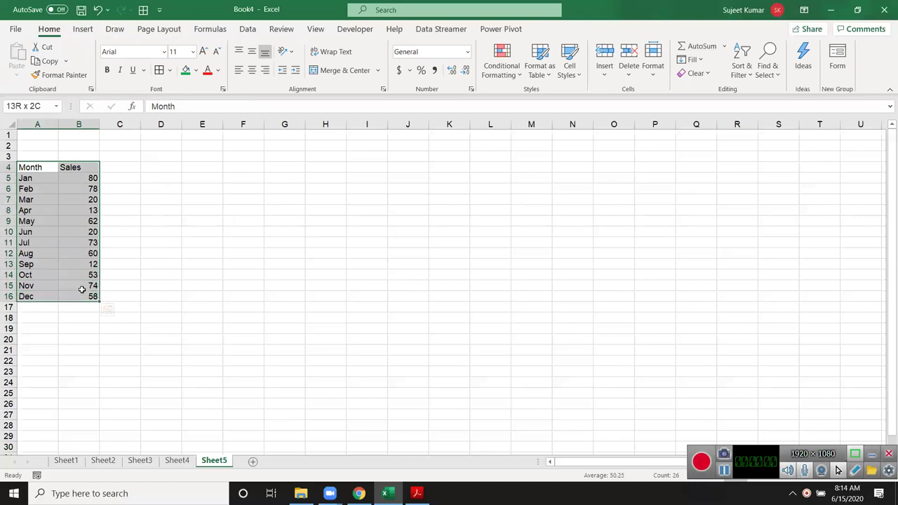
pyautogui.click(162, 71)
pyautogui.click(185, 71)
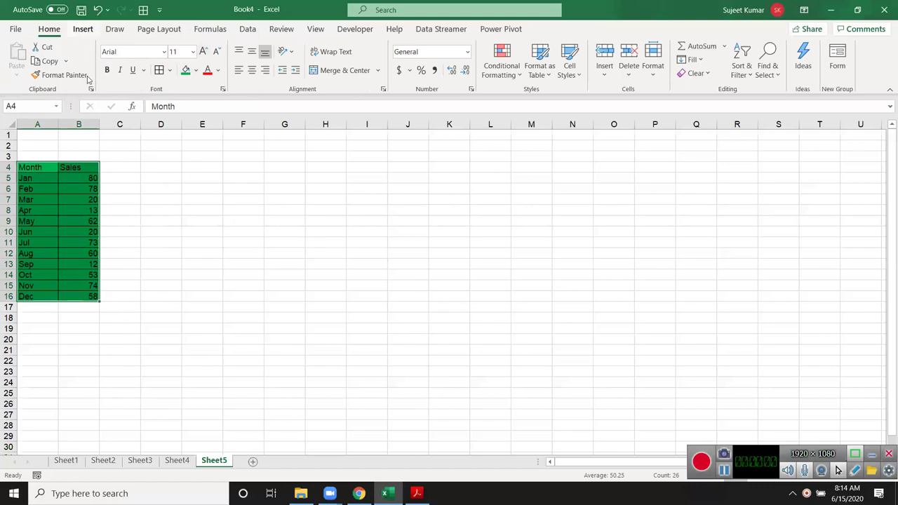
# Insert a clustered column chart of Sales, move it beside the table, and shrink it slightly.
pyautogui.click(83, 29)
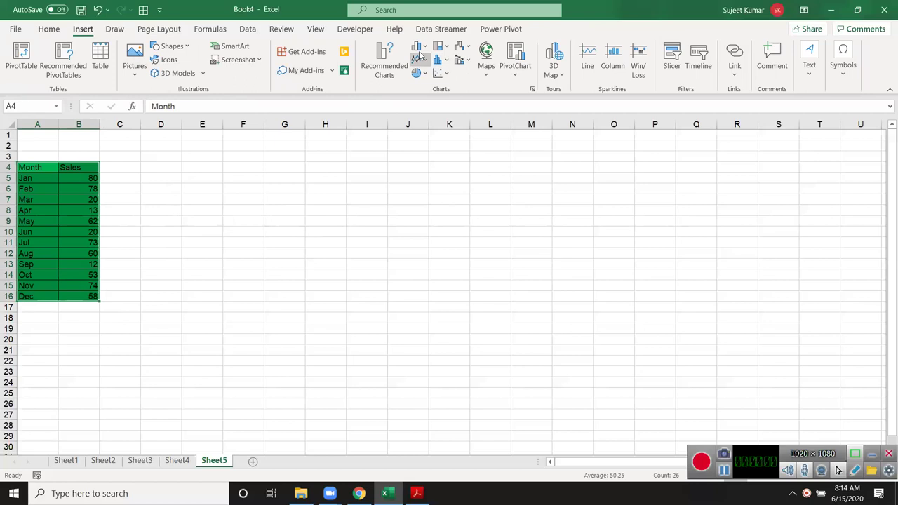
pyautogui.click(417, 47)
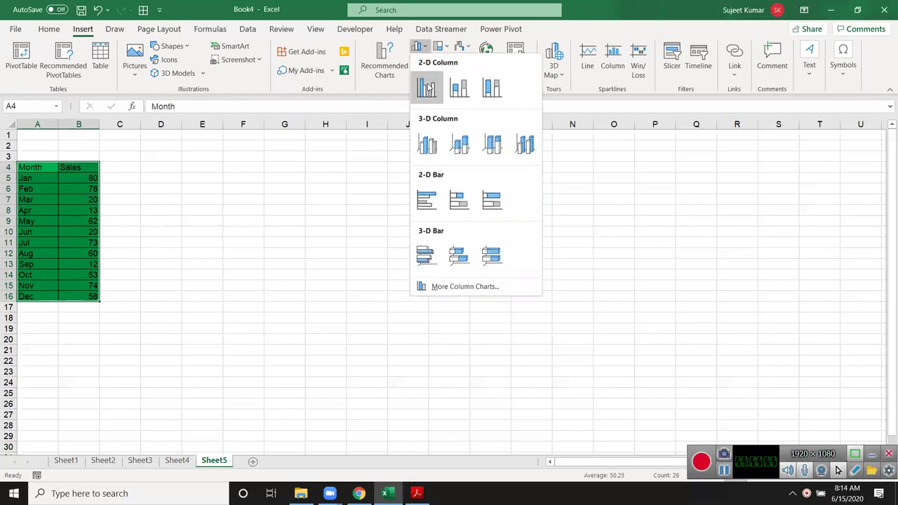
pyautogui.click(427, 87)
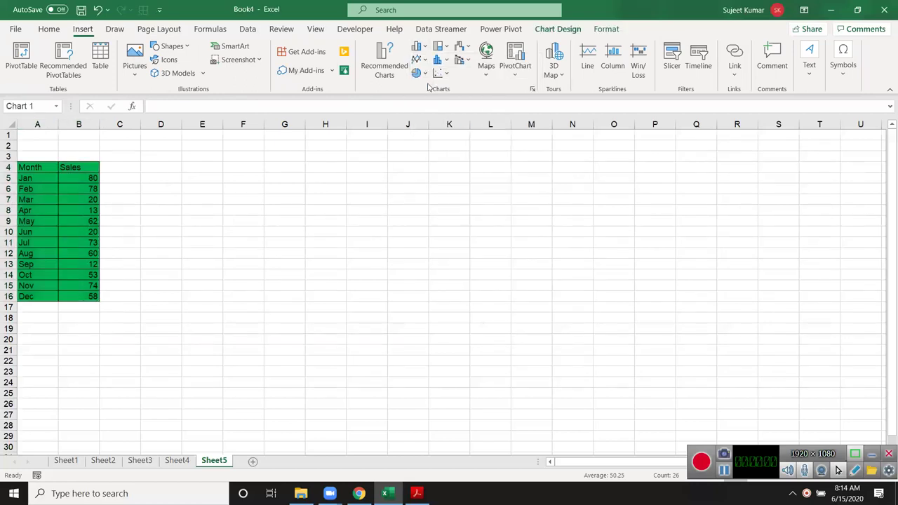
pyautogui.click(153, 178)
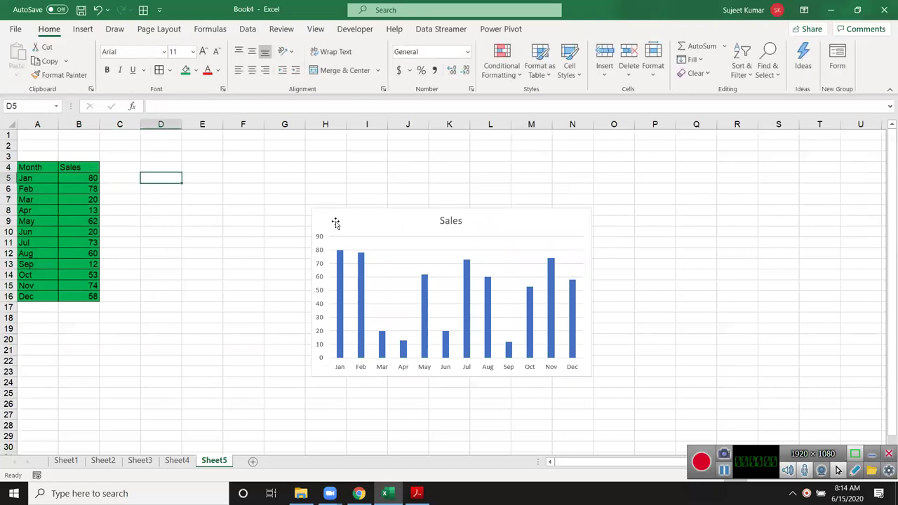
pyautogui.moveTo(333, 219); pyautogui.dragTo(137, 177)
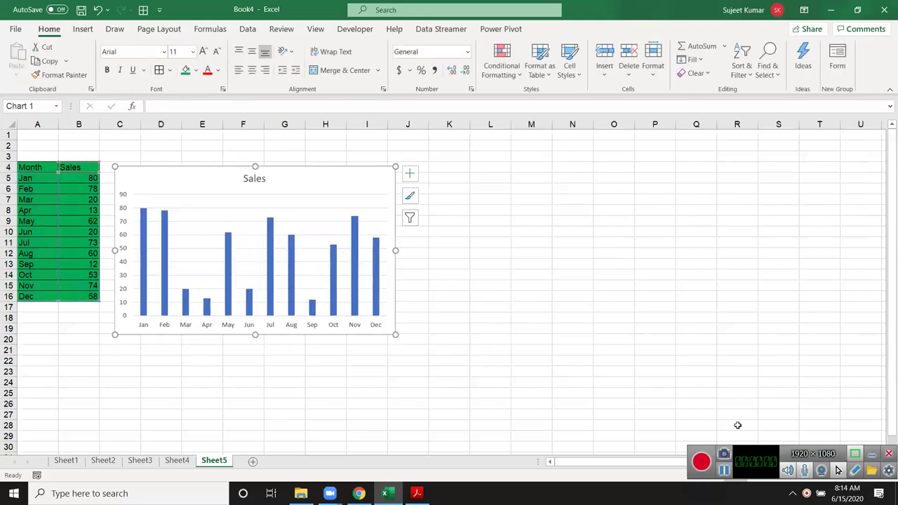
pyautogui.click(872, 462)
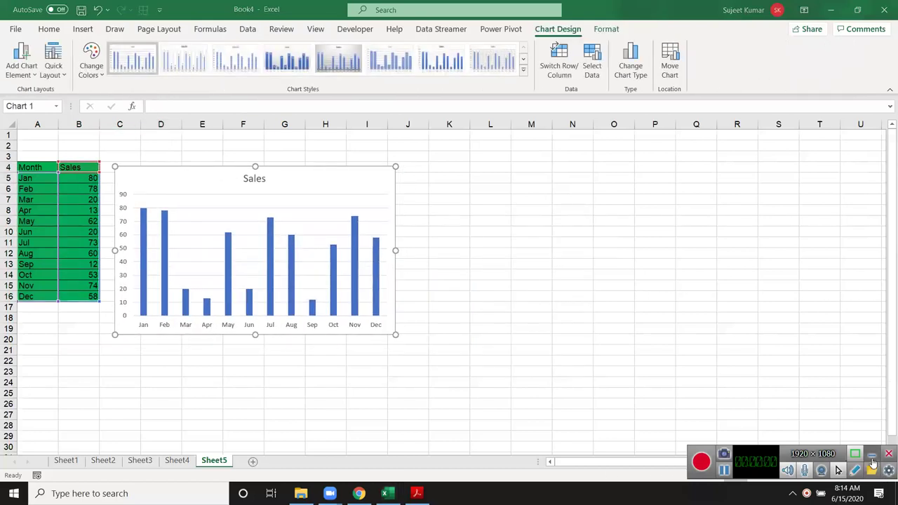
pyautogui.moveTo(132, 176); pyautogui.dragTo(122, 173)
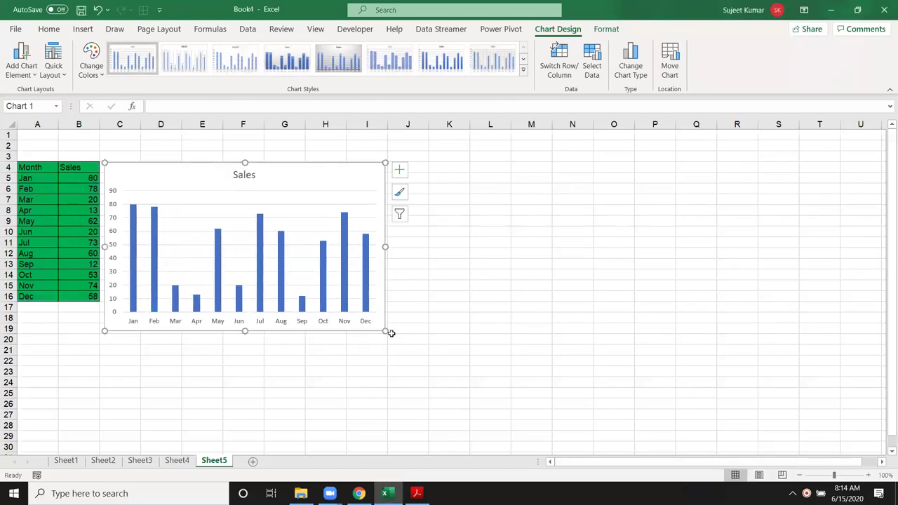
pyautogui.moveTo(385, 332); pyautogui.dragTo(376, 303)
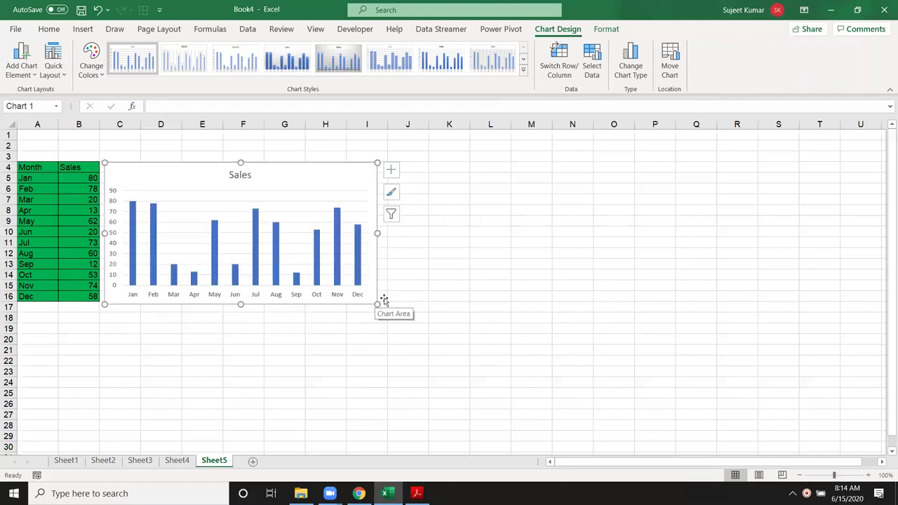
# Apply a dark chart style and nudge the chart flush against the table.
pyautogui.click(525, 70)
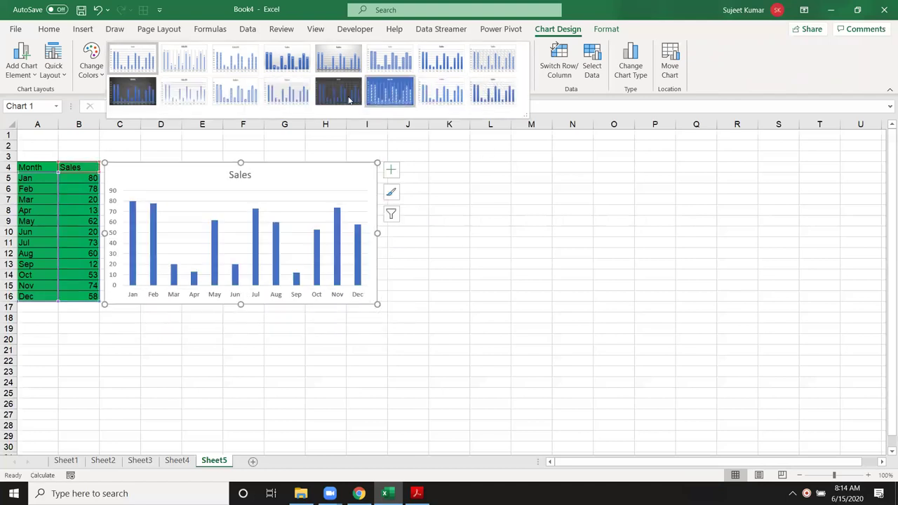
pyautogui.click(338, 59)
pyautogui.click(503, 259)
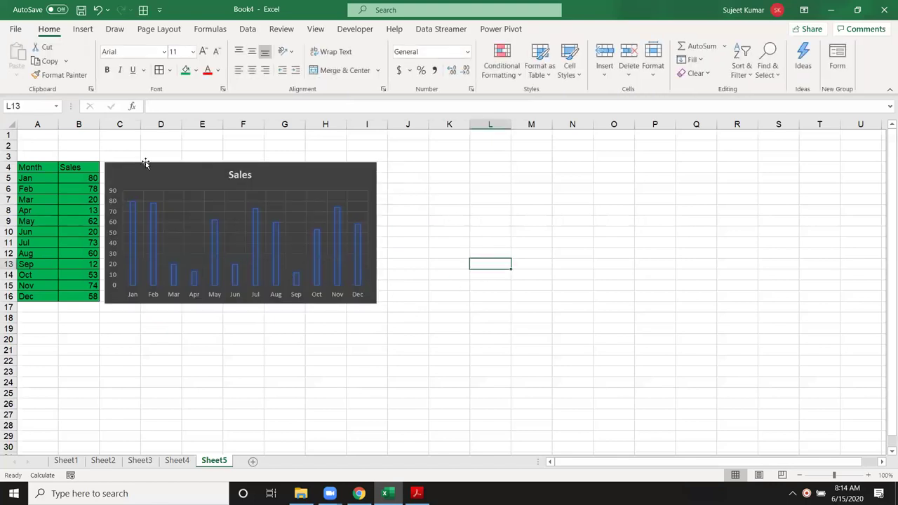
pyautogui.moveTo(145, 175); pyautogui.dragTo(141, 174)
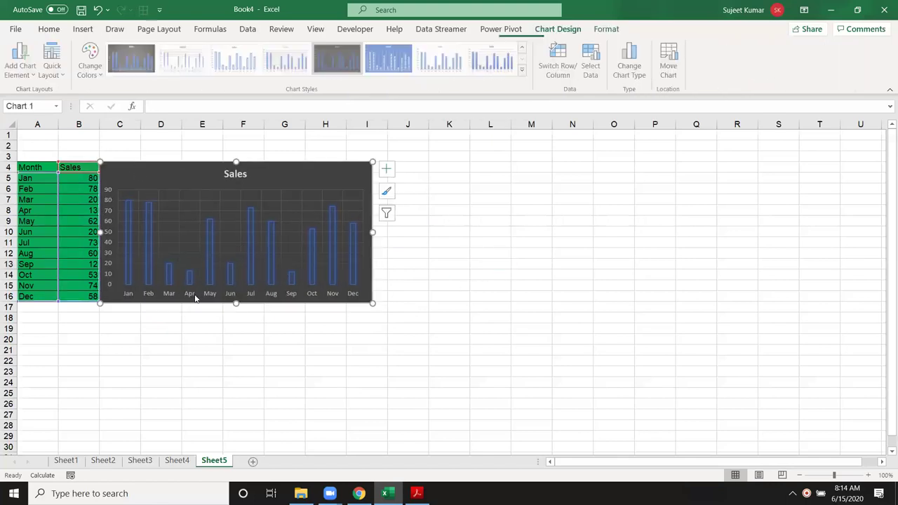
pyautogui.click(200, 320)
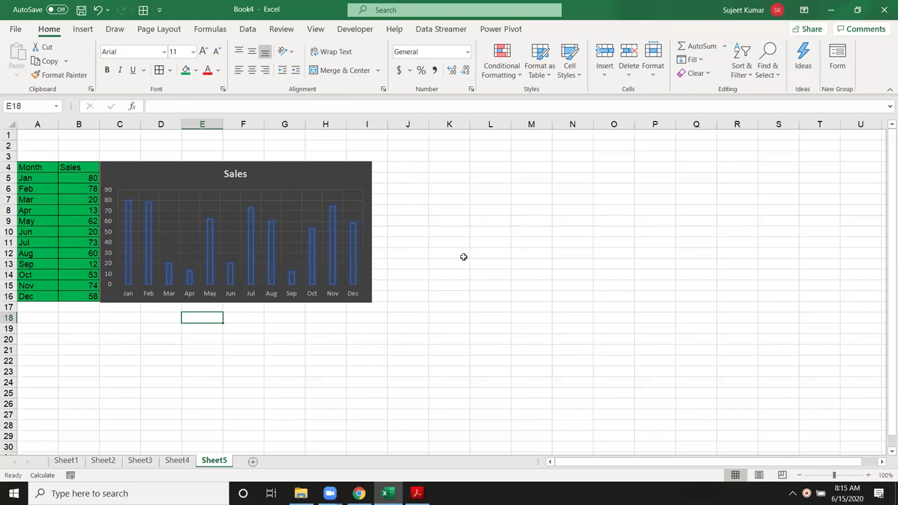
# Enter a City header in L4 and Pune in L5.
pyautogui.click(506, 180)
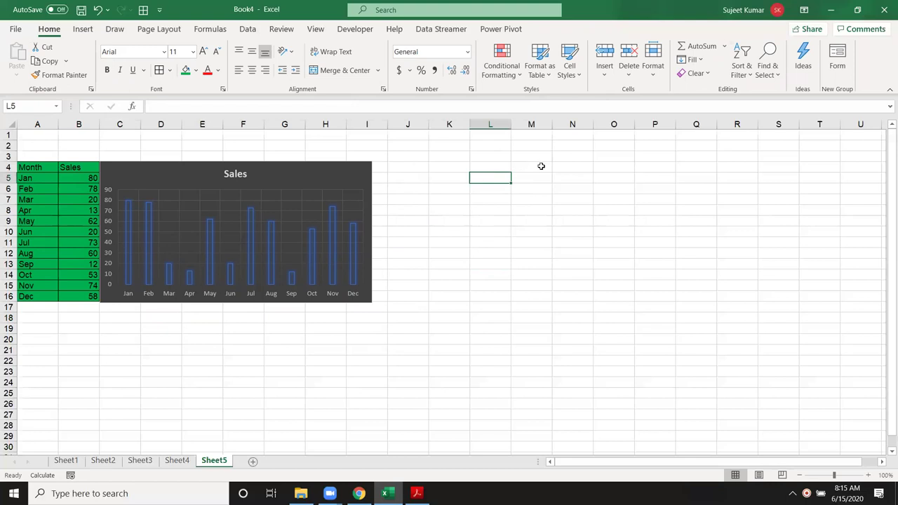
pyautogui.click(478, 165)
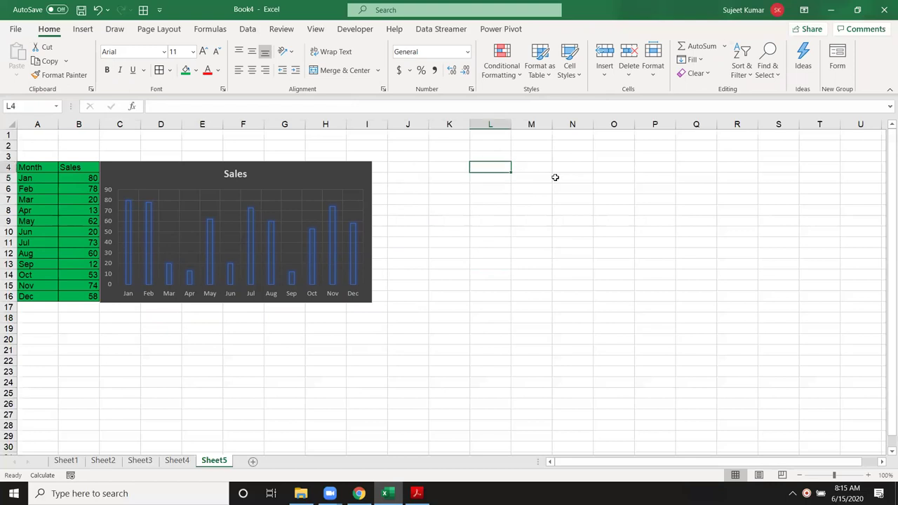
pyautogui.write('Name')
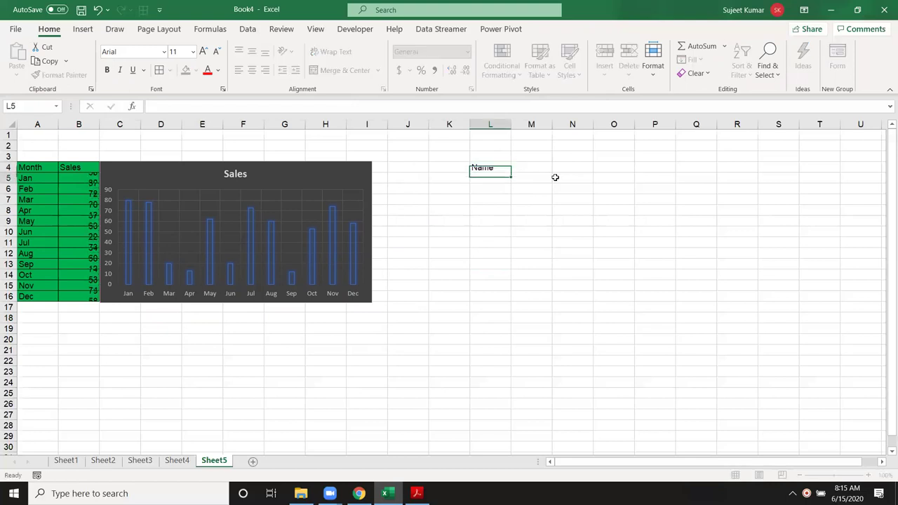
pyautogui.press('Return')
pyautogui.press('Up')
pyautogui.write('City')
pyautogui.press('Return')
pyautogui.write('P')
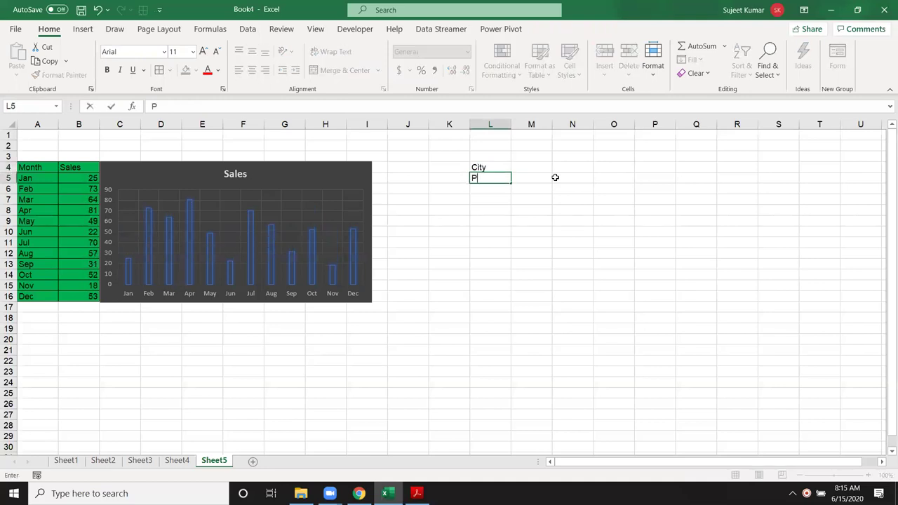
pyautogui.write('une')
pyautogui.press('Return')
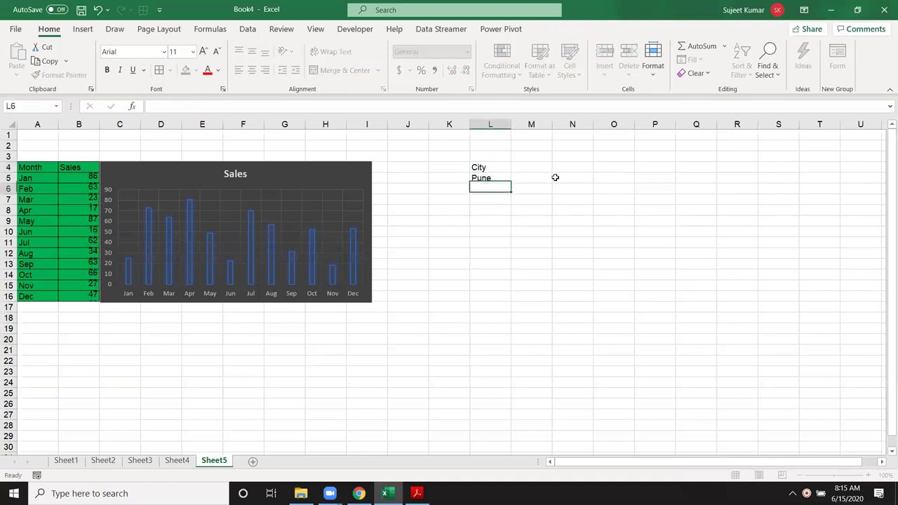
# Fill the city list down to Udaypur in L14, then copy the Sales values B4:B14.
pyautogui.click(497, 179)
pyautogui.moveTo(511, 183)
pyautogui.mouseDown()
pyautogui.moveTo(500, 289)
pyautogui.moveTo(494, 277)
pyautogui.mouseUp()
pyautogui.moveTo(494, 289); pyautogui.dragTo(491, 287)
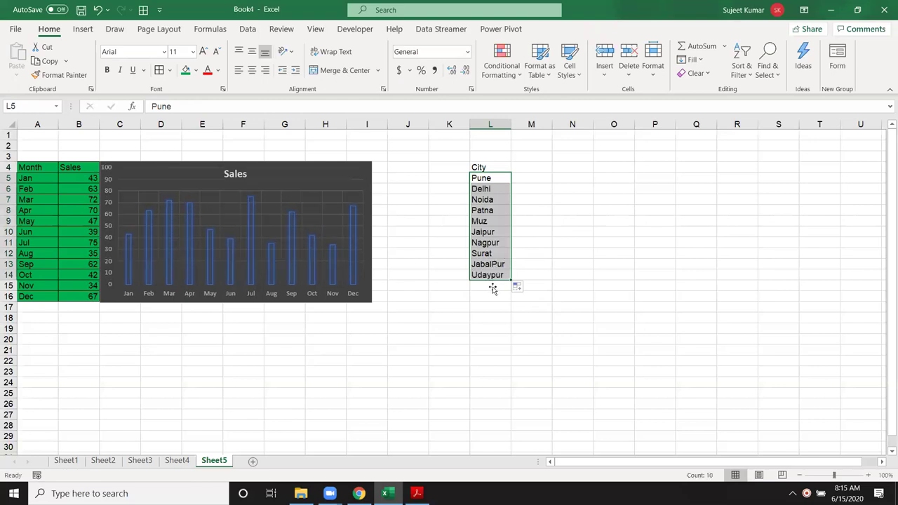
pyautogui.click(467, 326)
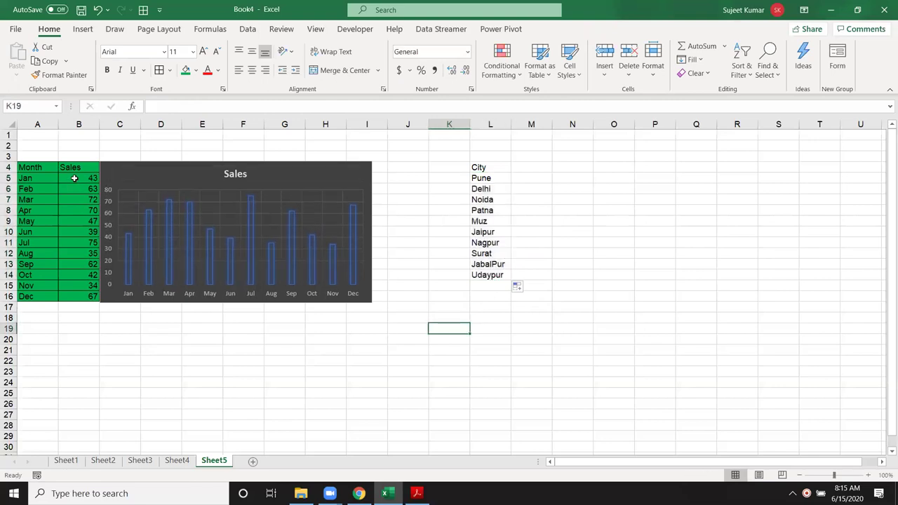
pyautogui.moveTo(77, 167); pyautogui.dragTo(78, 275)
pyautogui.hotkey('ctrl', 'c')
# Paste the Sales values into column M from M4 and fill L4:M14 blue.
pyautogui.click(528, 169)
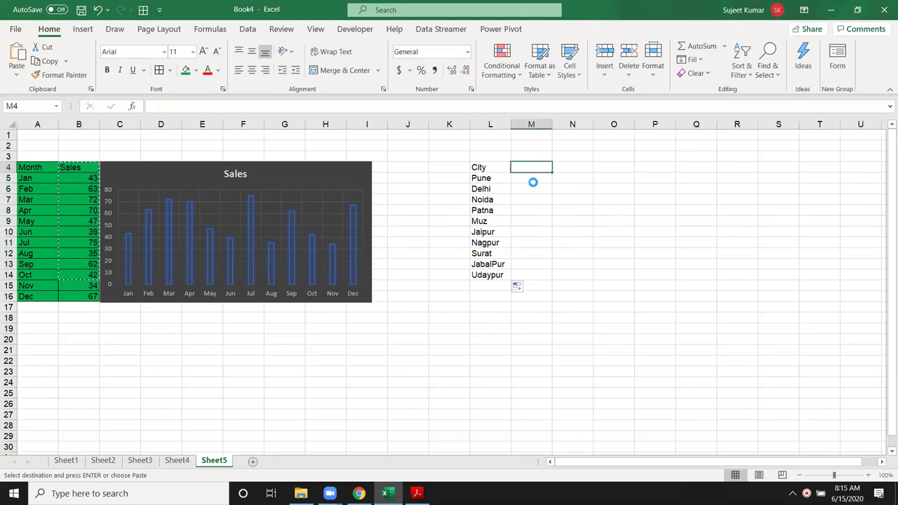
pyautogui.hotkey('ctrl', 'v')
pyautogui.moveTo(482, 168); pyautogui.dragTo(520, 275)
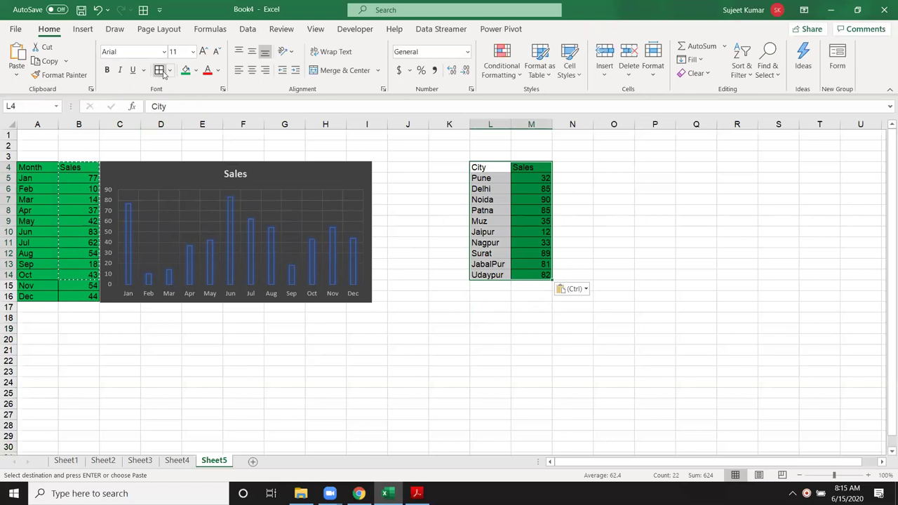
pyautogui.click(196, 70)
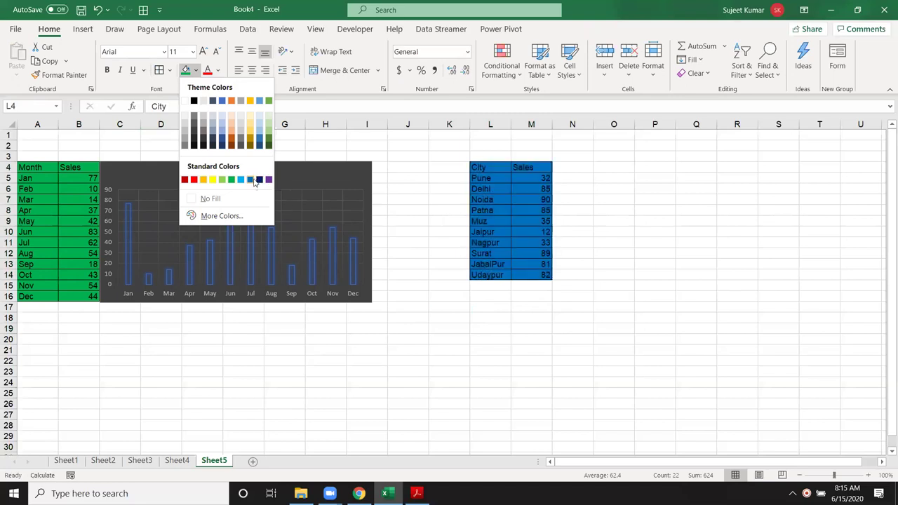
pyautogui.click(254, 180)
pyautogui.click(617, 199)
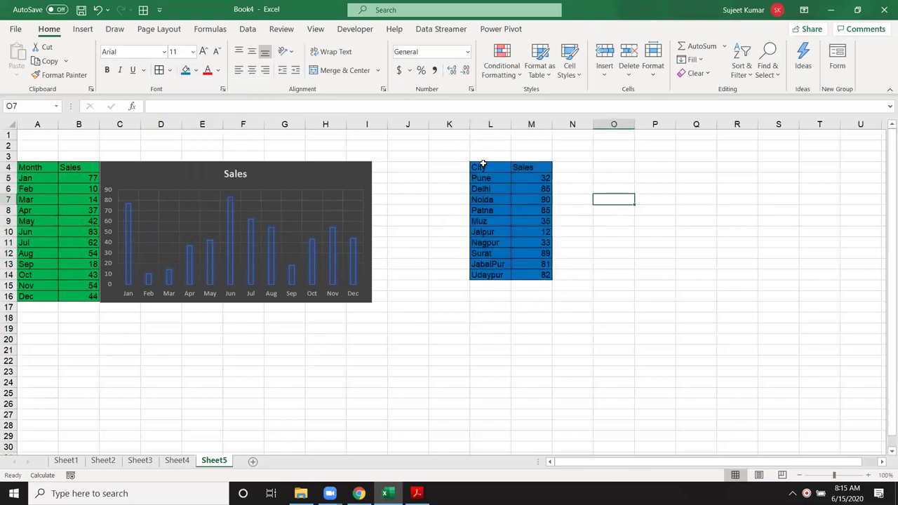
pyautogui.moveTo(483, 164); pyautogui.dragTo(531, 275)
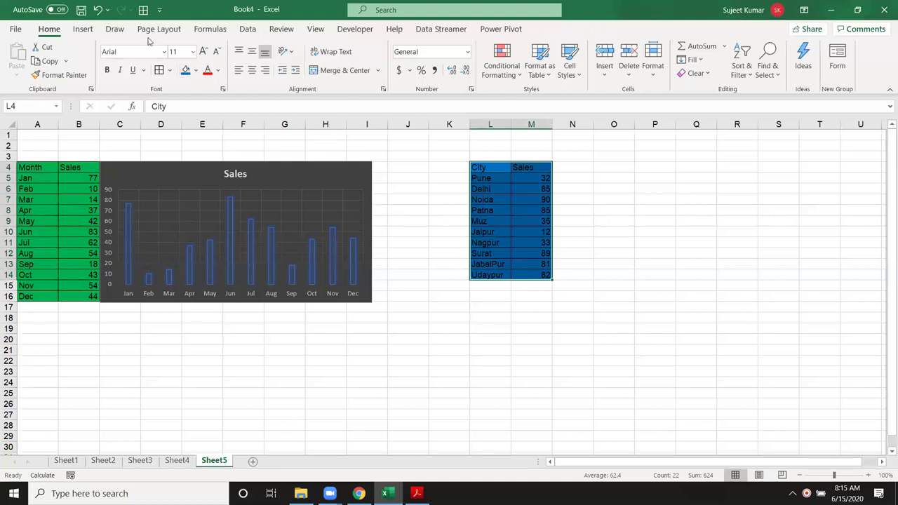
# Insert a clustered column chart of the city sales.
pyautogui.click(82, 29)
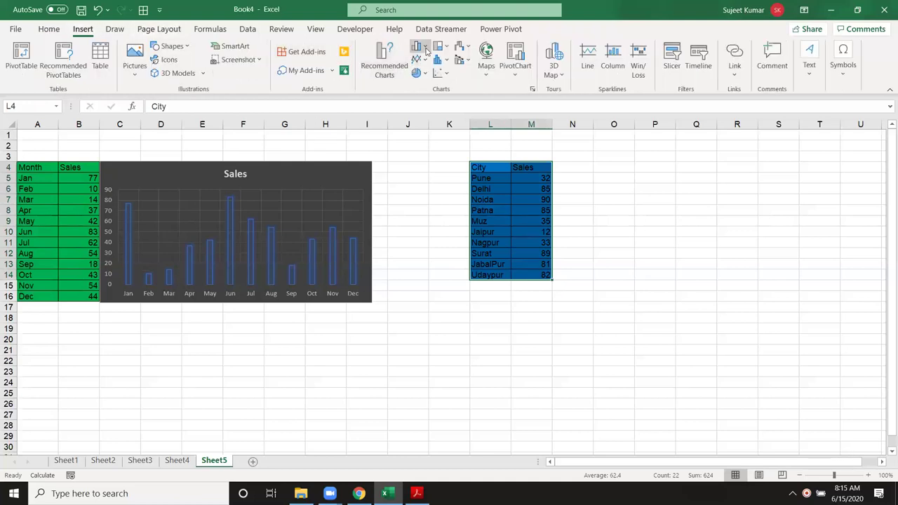
pyautogui.click(424, 47)
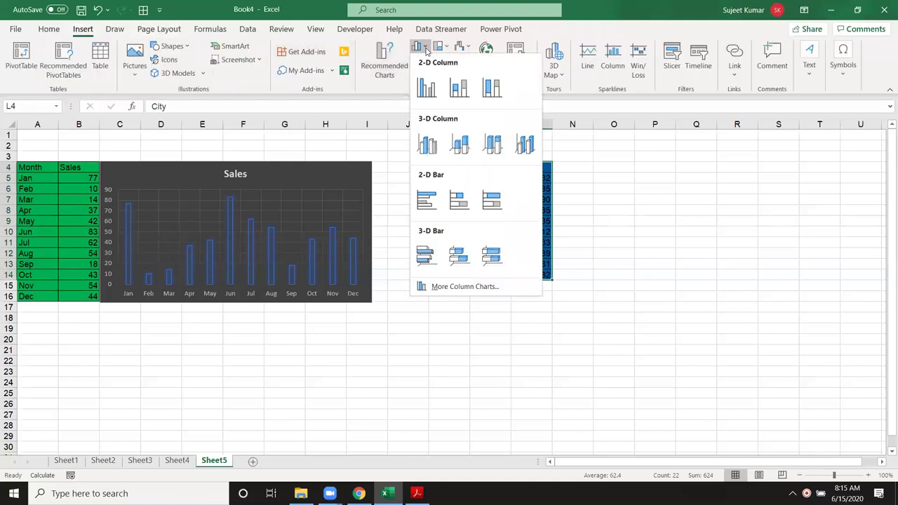
pyautogui.click(427, 87)
pyautogui.moveTo(368, 263); pyautogui.dragTo(372, 239)
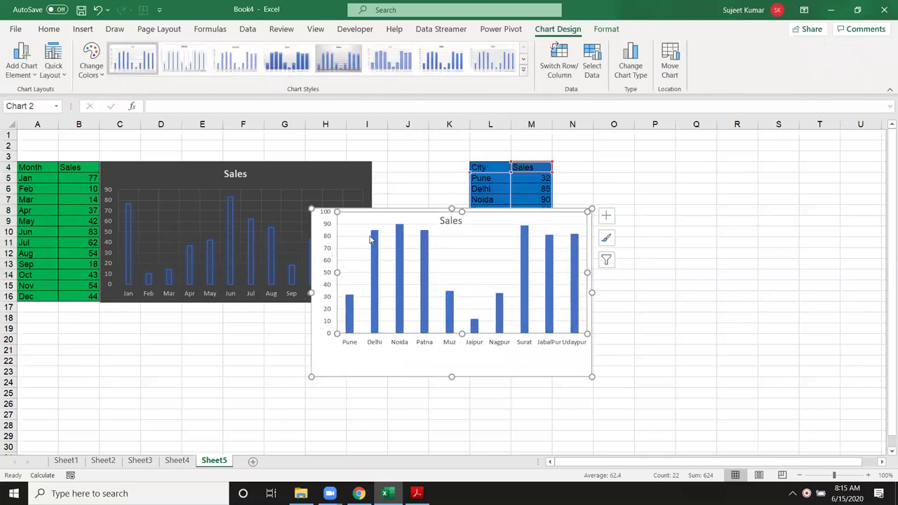
pyautogui.hotkey('ctrl', 'z')
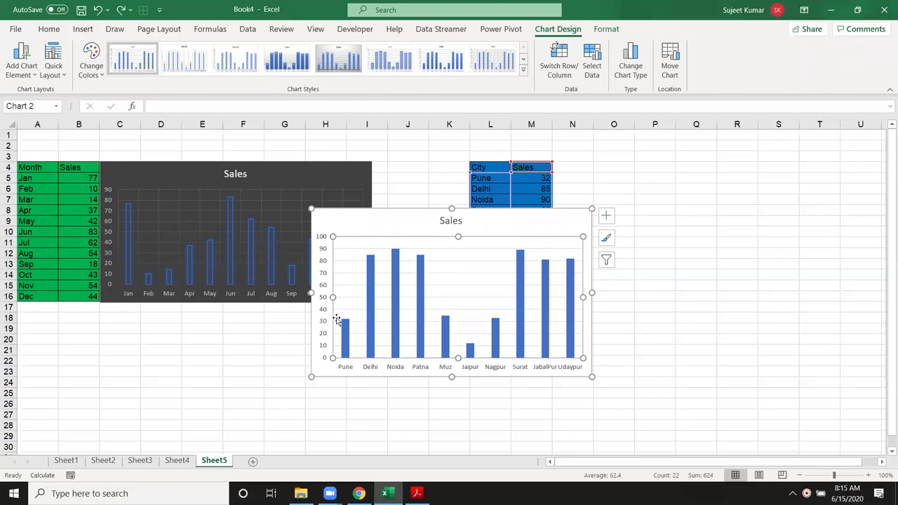
# Move the chart beside the City/Sales table and shrink it to fit.
pyautogui.click(324, 366)
pyautogui.moveTo(324, 367); pyautogui.dragTo(568, 318)
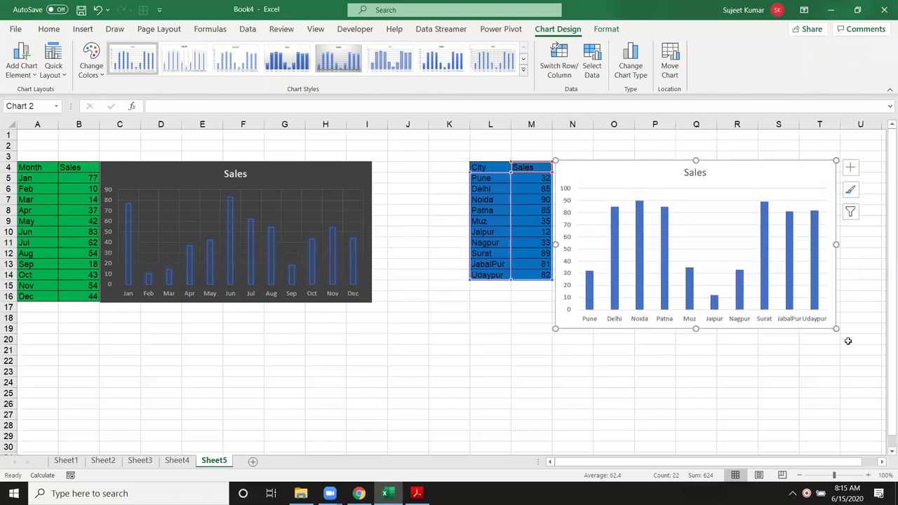
pyautogui.moveTo(835, 329); pyautogui.dragTo(811, 281)
pyautogui.click(622, 304)
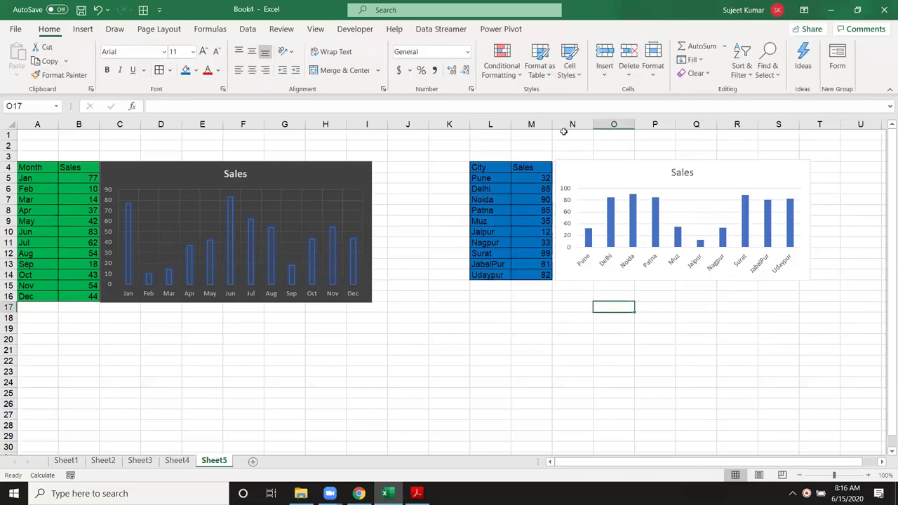
pyautogui.moveTo(571, 172); pyautogui.dragTo(574, 172)
pyautogui.click(523, 327)
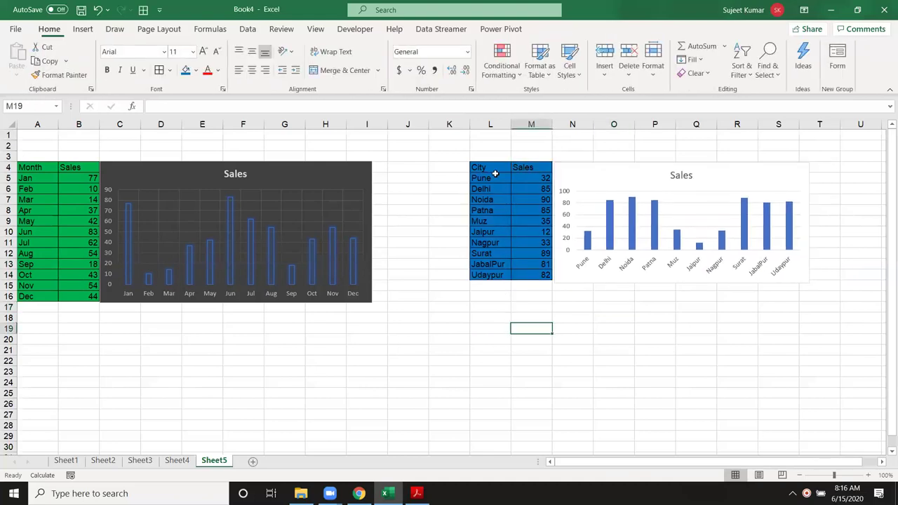
pyautogui.click(488, 170)
pyautogui.click(590, 179)
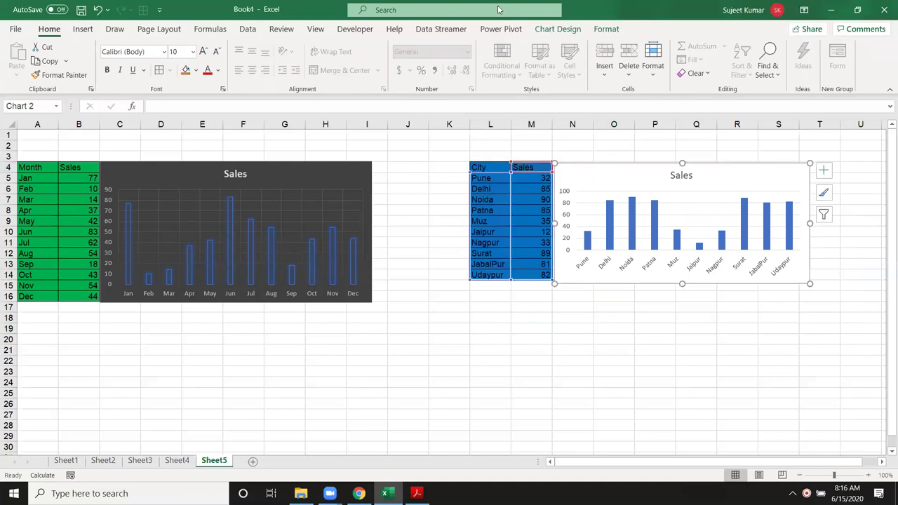
# Apply the blue hatched-bar chart style and nudge the chart slightly upward.
pyautogui.click(565, 29)
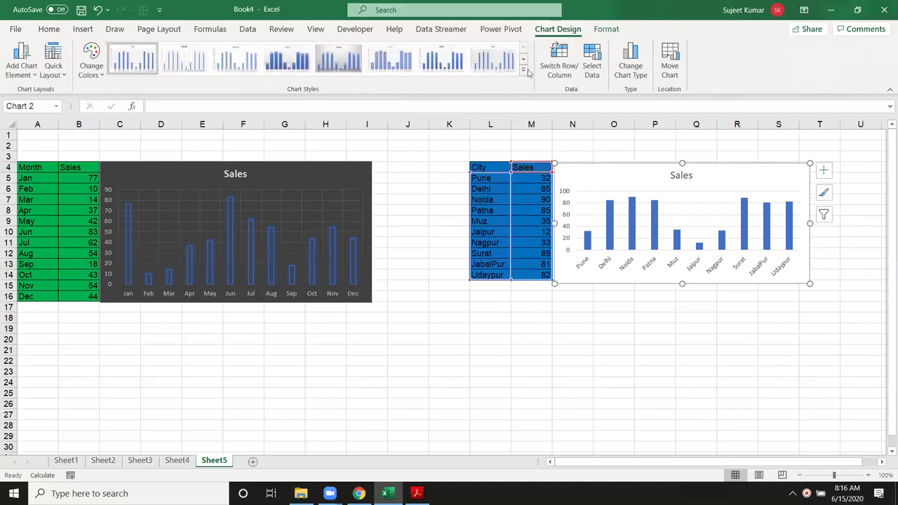
pyautogui.click(523, 71)
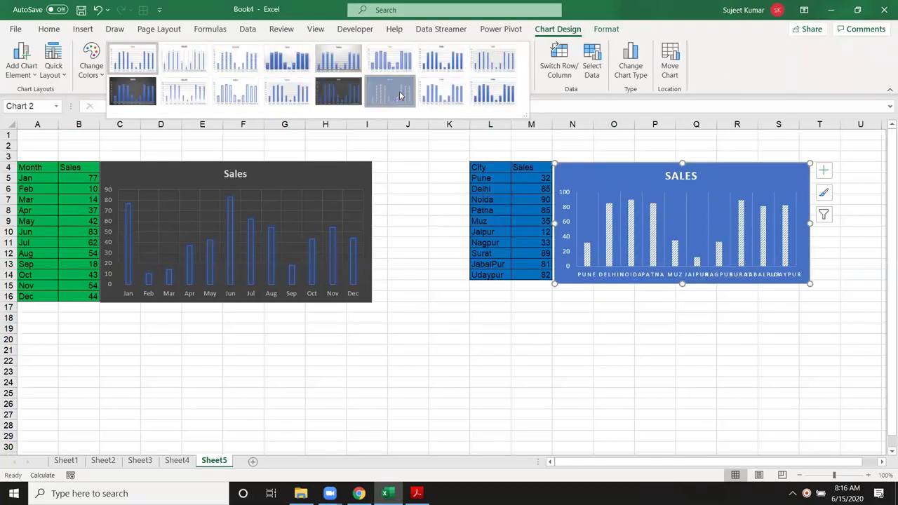
pyautogui.click(400, 95)
pyautogui.click(591, 361)
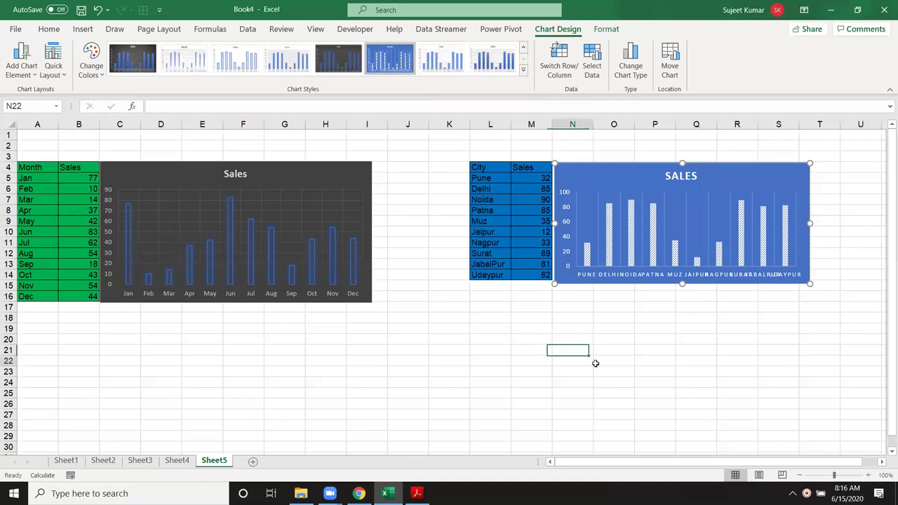
pyautogui.click(576, 182)
pyautogui.moveTo(576, 177); pyautogui.dragTo(576, 174)
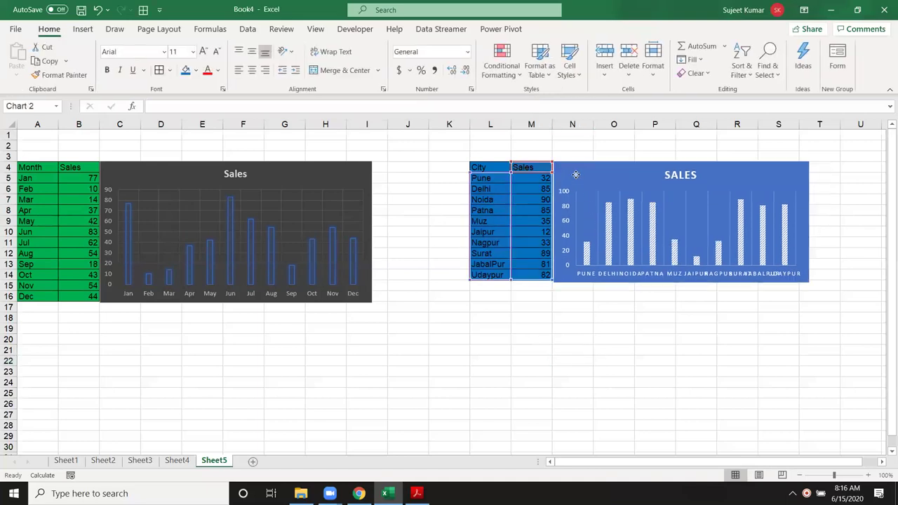
pyautogui.click(515, 326)
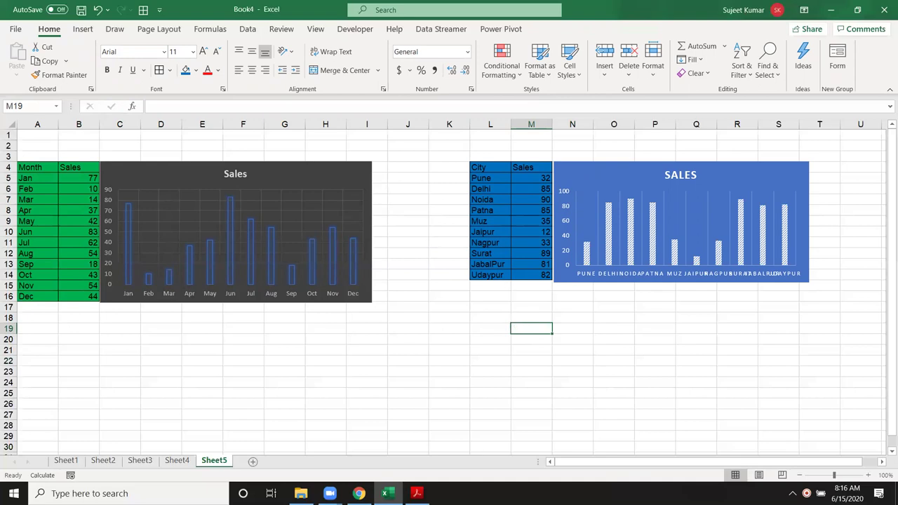
# Add a new sheet and enter the label Select in cell A3.
pyautogui.click(253, 461)
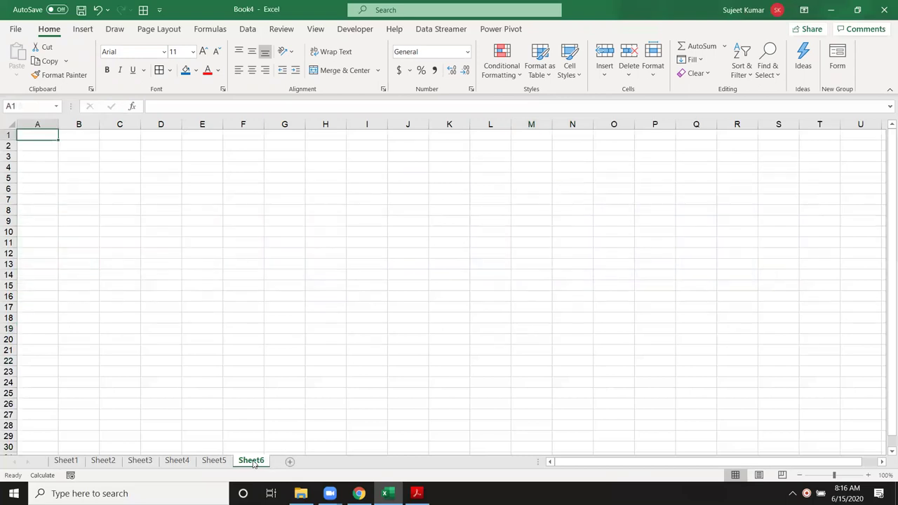
pyautogui.click(49, 157)
pyautogui.write('Select')
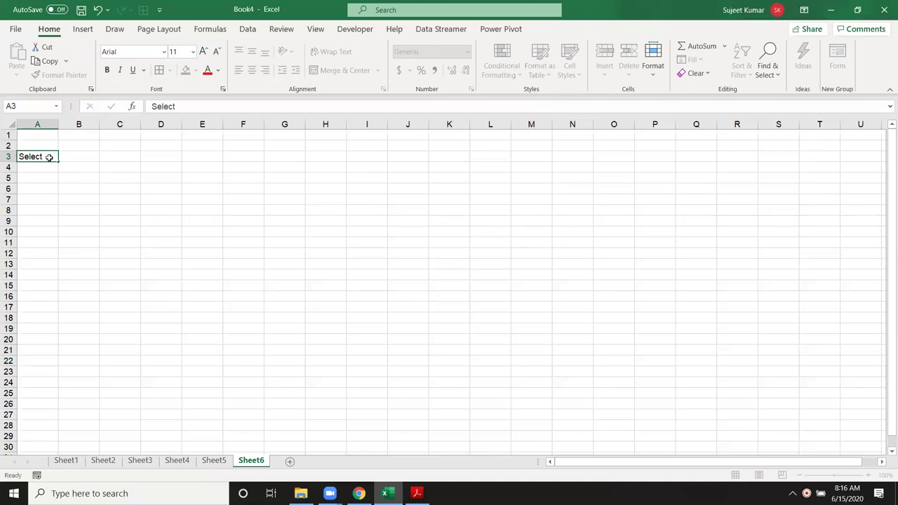
pyautogui.press('Tab')
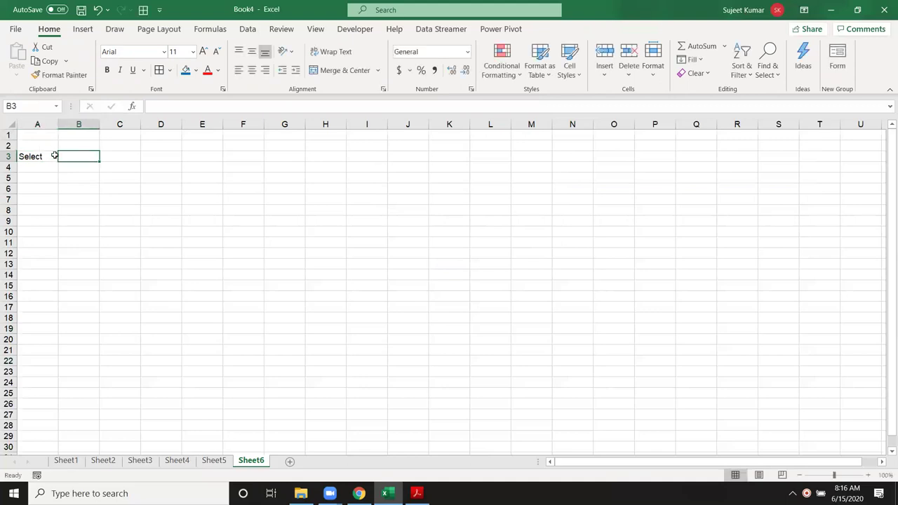
# Compare against Sheet5's charts and mark out A7:H18 on Sheet6 as the picture area.
pyautogui.click(215, 461)
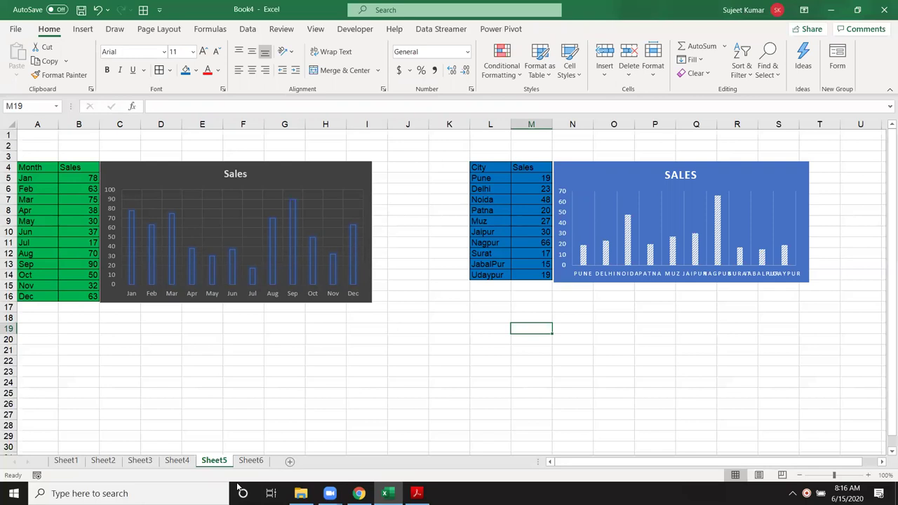
pyautogui.click(250, 462)
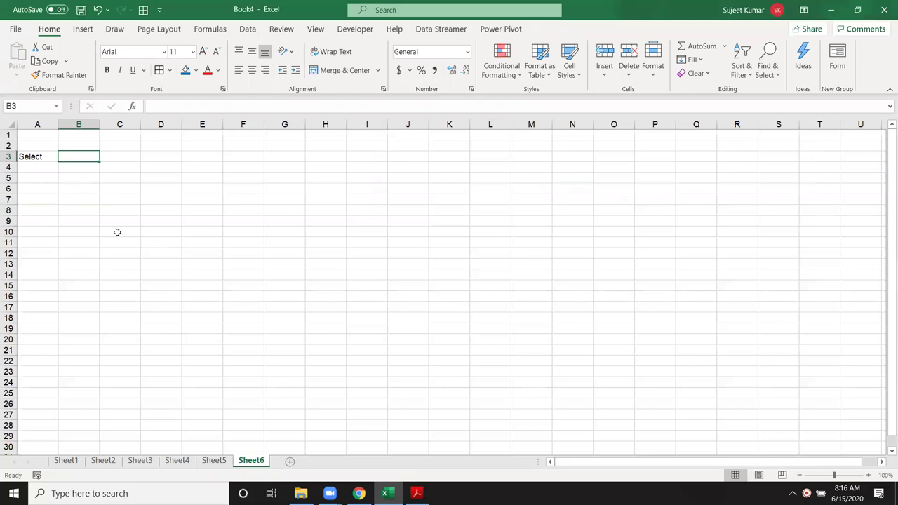
pyautogui.moveTo(40, 199)
pyautogui.mouseDown()
pyautogui.moveTo(292, 288)
pyautogui.moveTo(322, 314)
pyautogui.mouseUp()
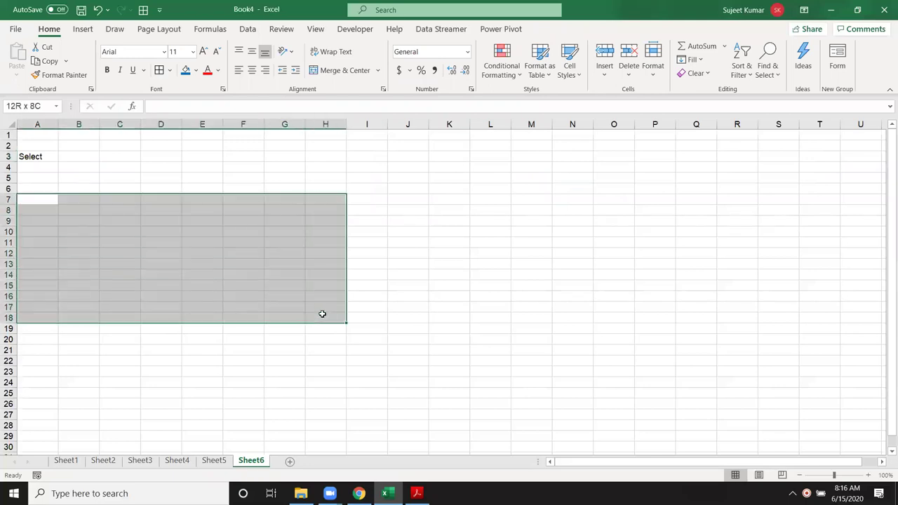
pyautogui.click(214, 460)
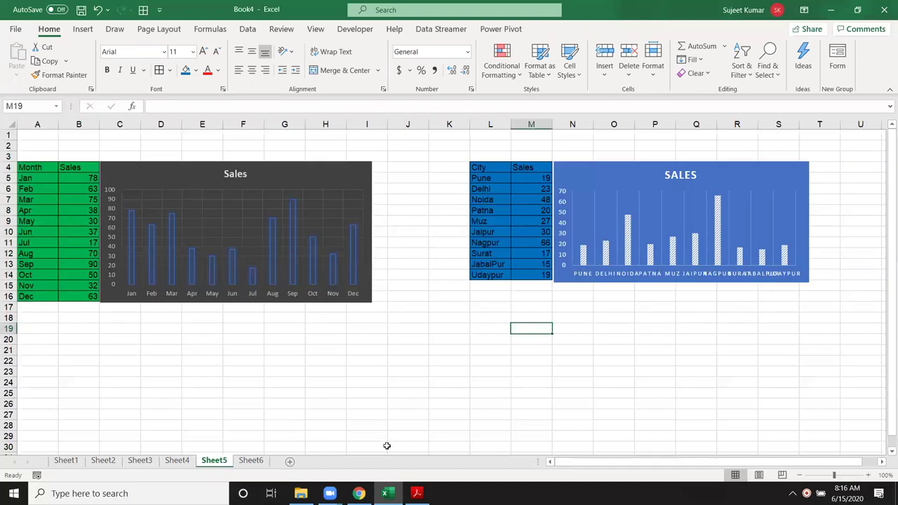
pyautogui.click(264, 460)
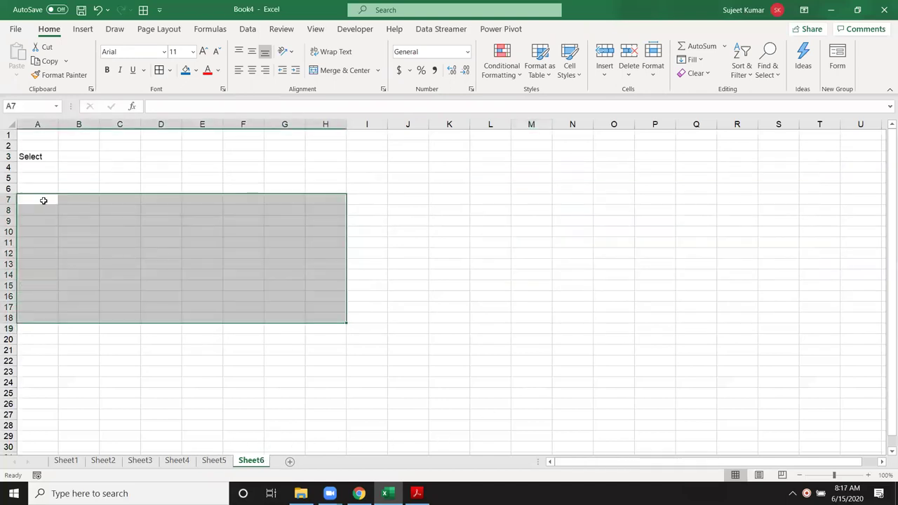
pyautogui.click(33, 201)
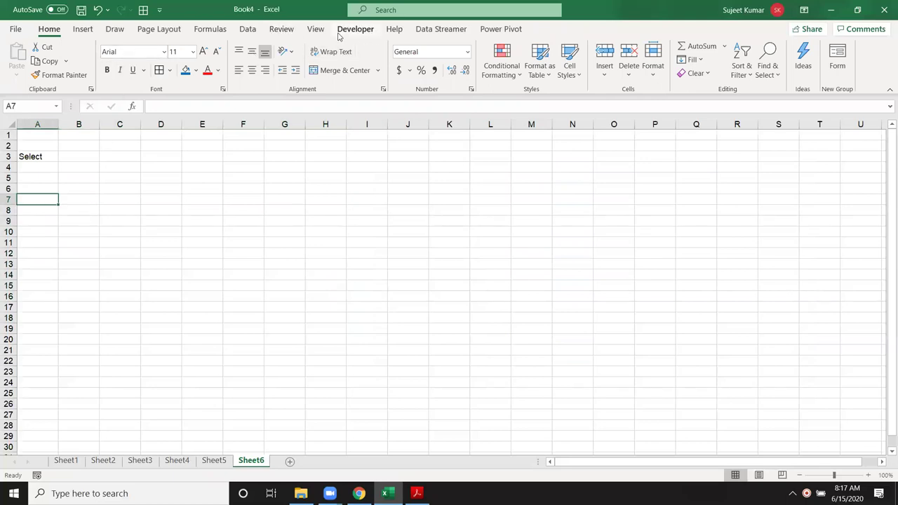
# Give cell B3 a List data validation with the source Month,City.
pyautogui.click(246, 31)
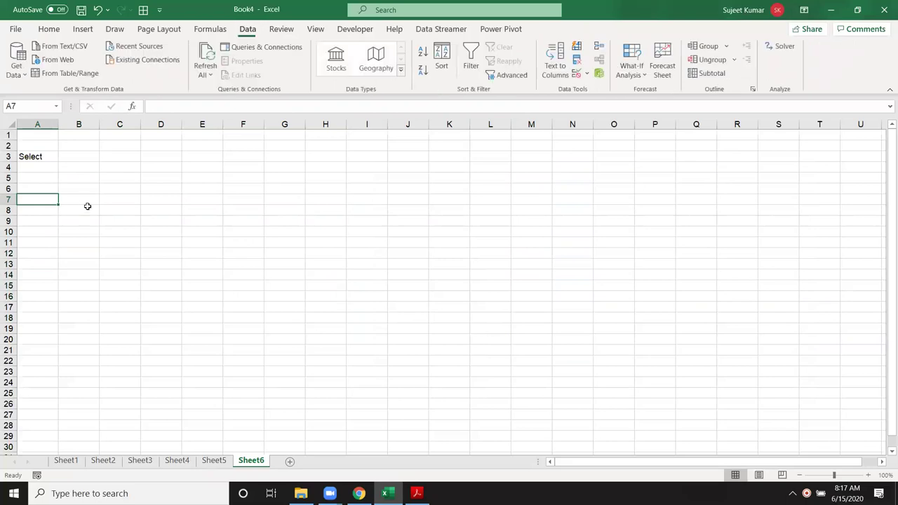
pyautogui.click(73, 159)
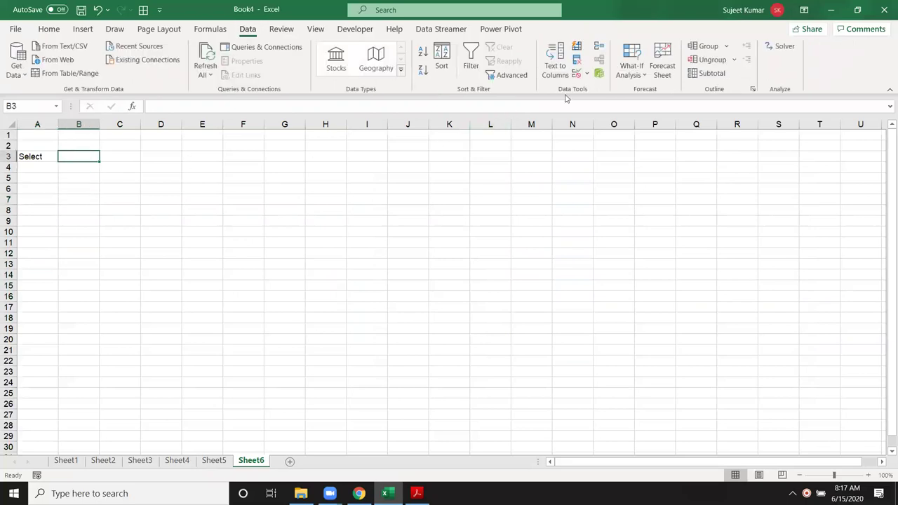
pyautogui.click(576, 74)
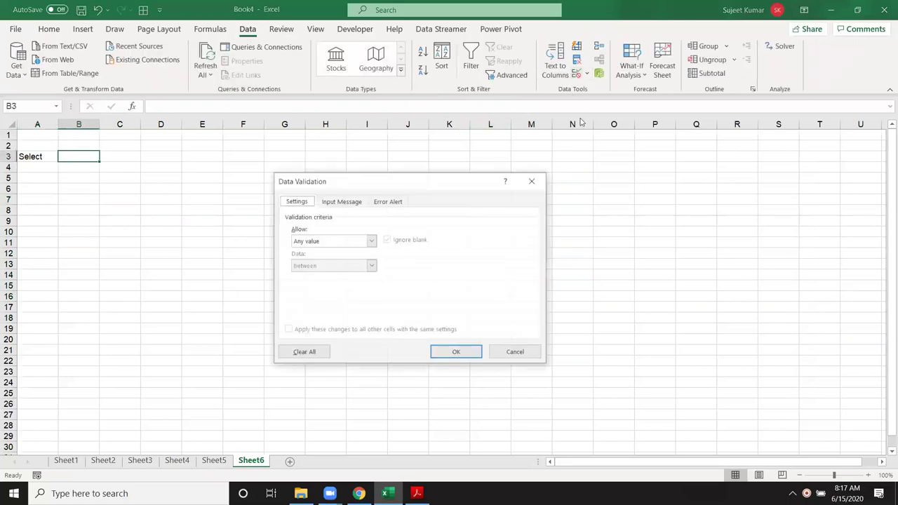
pyautogui.click(334, 241)
pyautogui.click(313, 276)
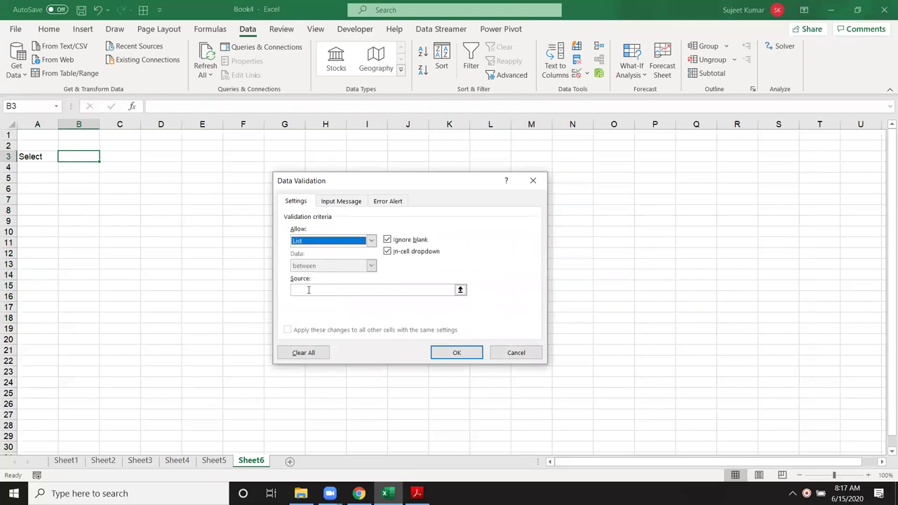
pyautogui.click(308, 290)
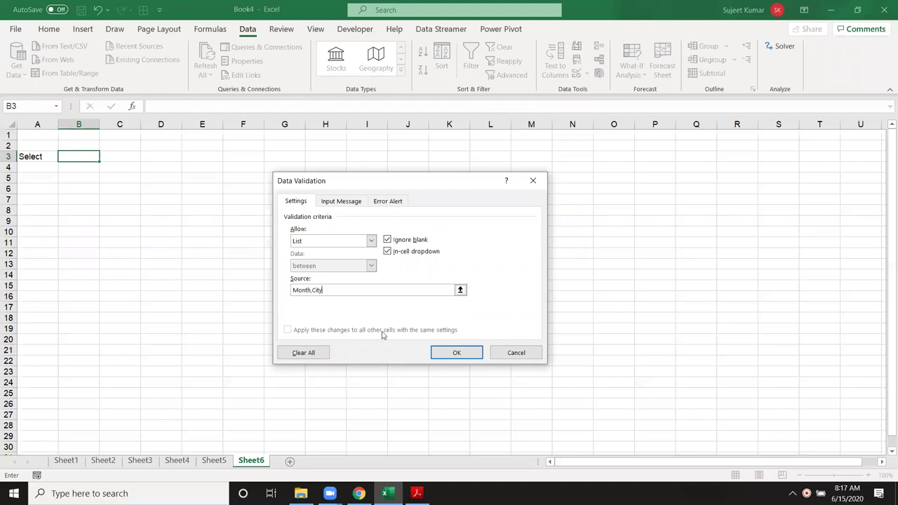
pyautogui.click(457, 353)
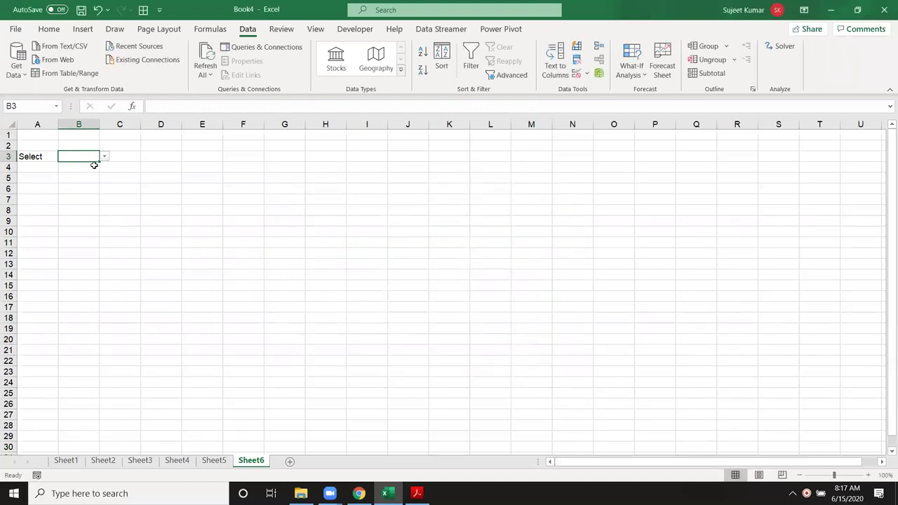
# Pick Month from B3's dropdown, glance at Sheet5, then return to Sheet6.
pyautogui.click(103, 157)
pyautogui.click(104, 159)
pyautogui.click(103, 157)
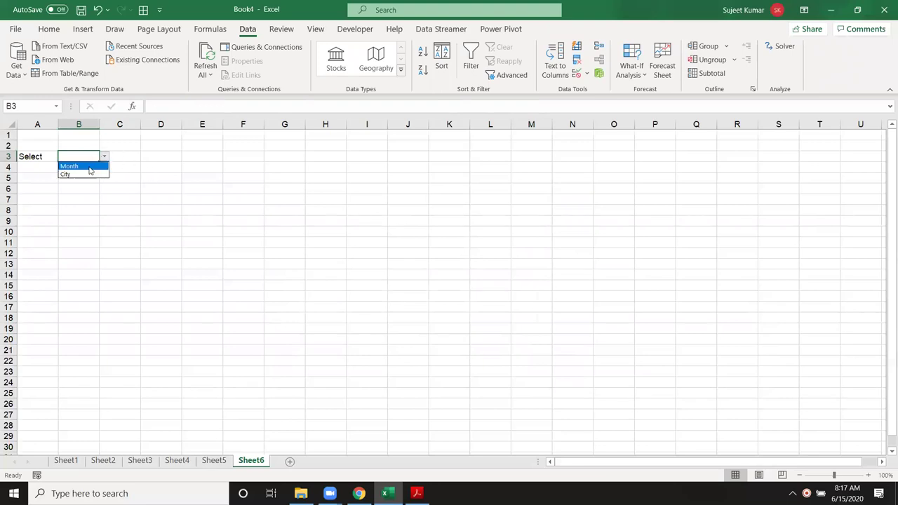
pyautogui.click(90, 167)
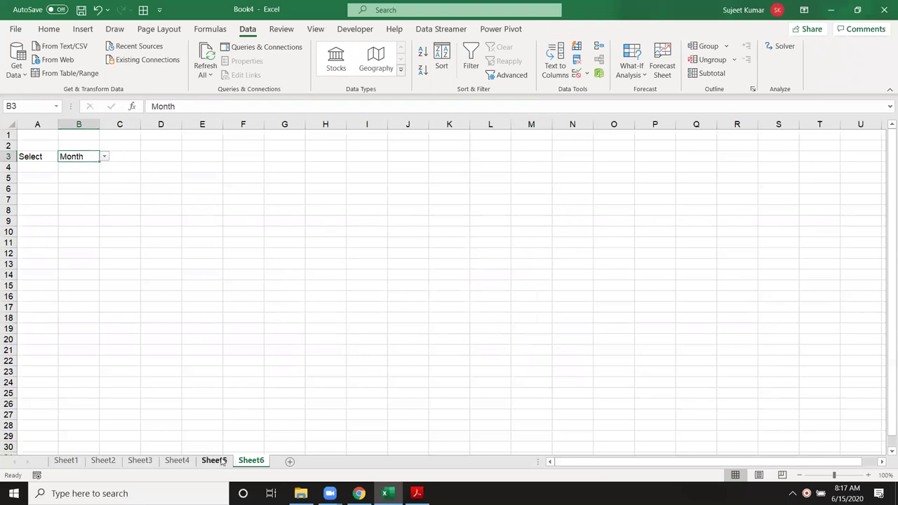
pyautogui.click(214, 461)
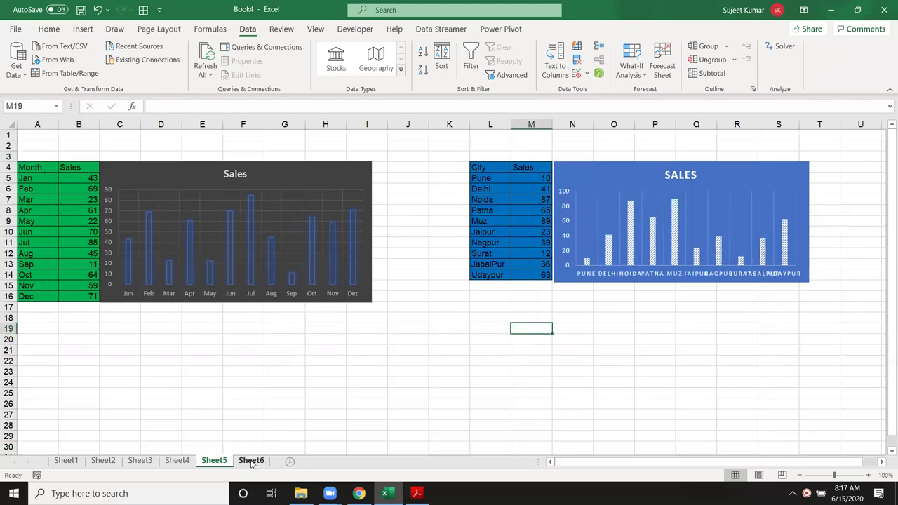
pyautogui.click(252, 461)
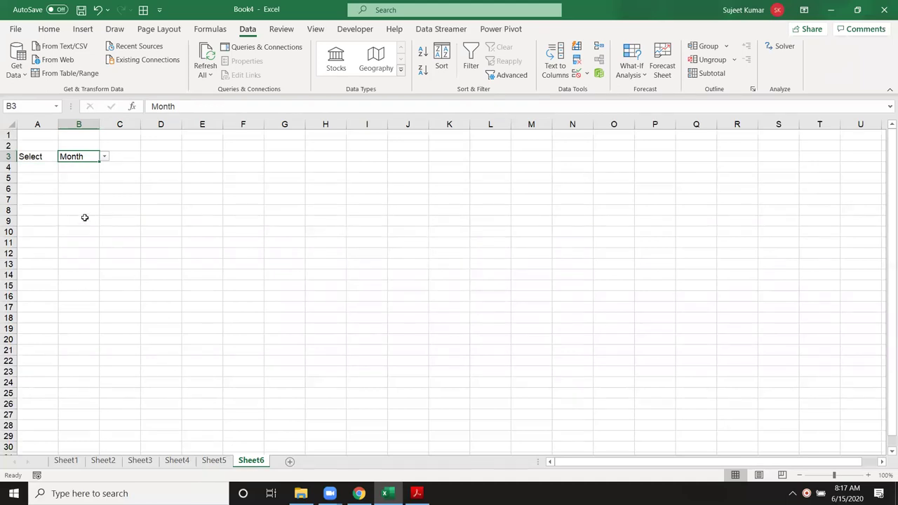
# On Sheet5, select the Month table and its Sales chart, range A4:I17.
pyautogui.moveTo(25, 180); pyautogui.dragTo(560, 291)
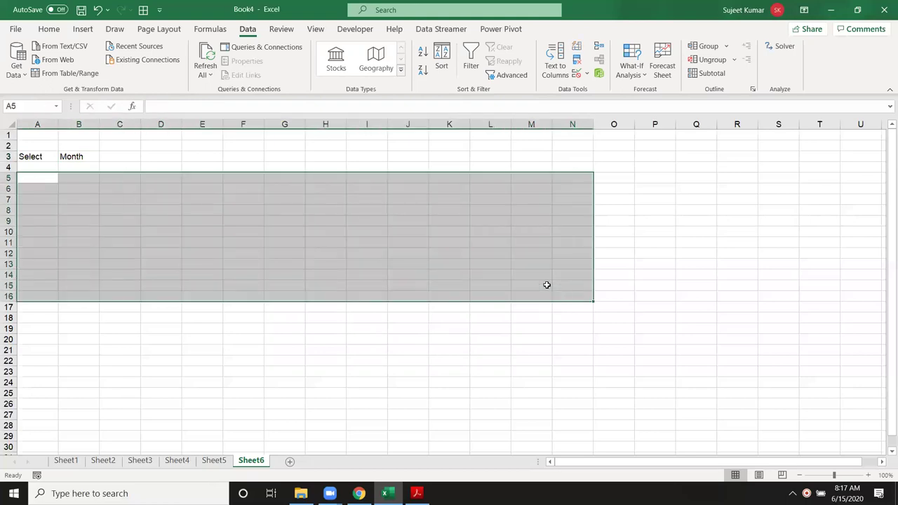
pyautogui.click(170, 243)
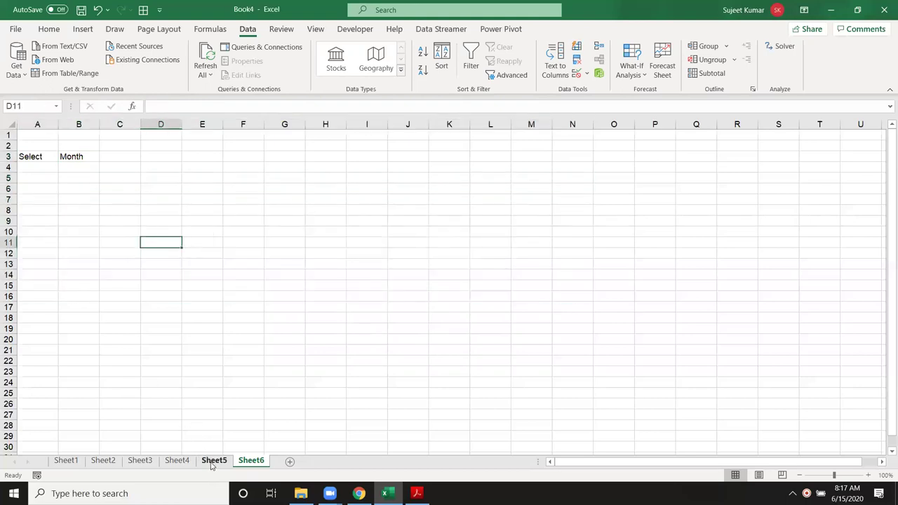
pyautogui.click(213, 461)
pyautogui.moveTo(40, 172)
pyautogui.mouseDown()
pyautogui.moveTo(372, 216)
pyautogui.moveTo(373, 265)
pyautogui.mouseUp()
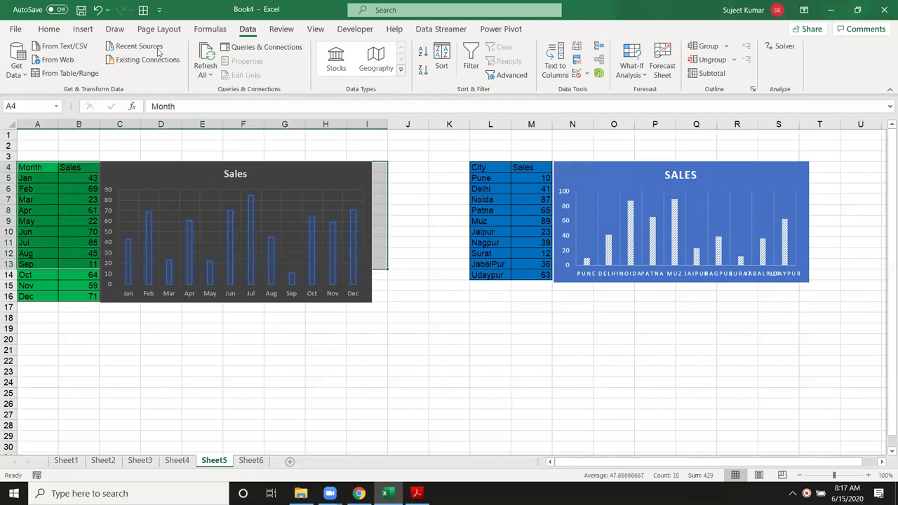
pyautogui.click(161, 29)
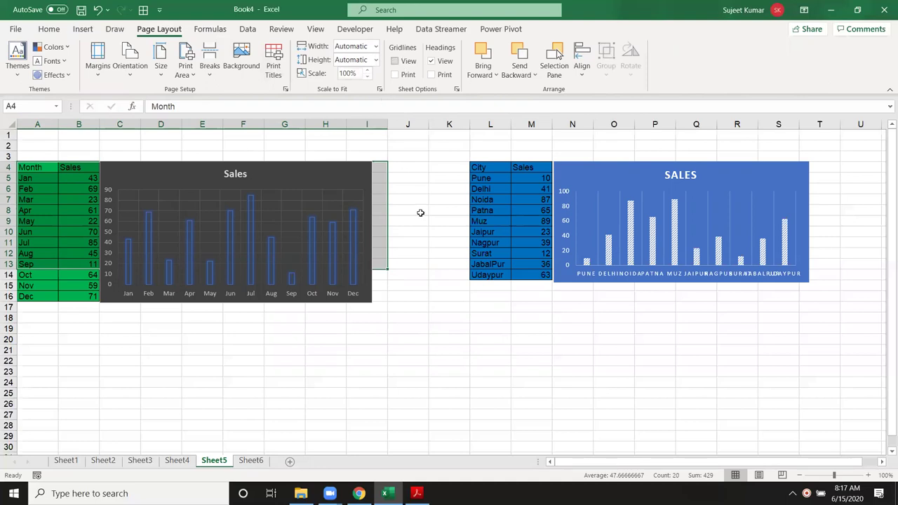
pyautogui.click(415, 252)
pyautogui.moveTo(30, 167)
pyautogui.mouseDown()
pyautogui.moveTo(351, 295)
pyautogui.moveTo(355, 316)
pyautogui.mouseUp()
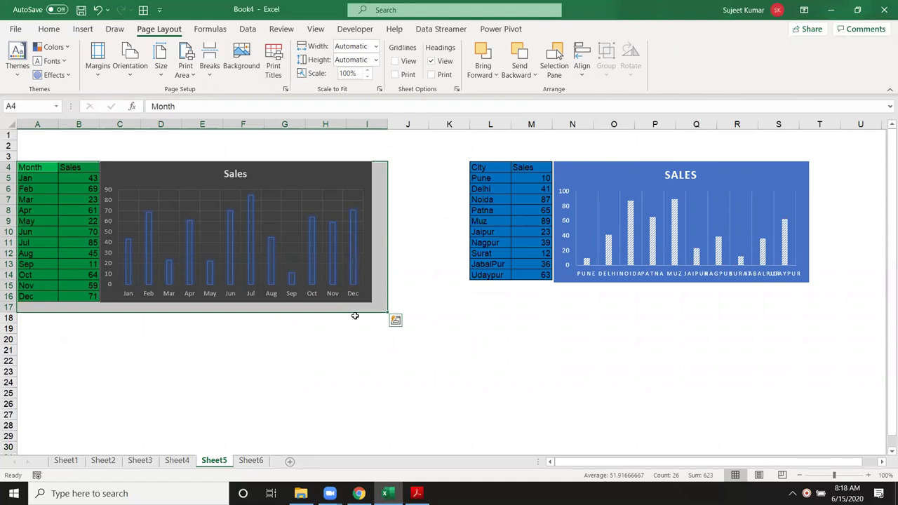
pyautogui.click(395, 320)
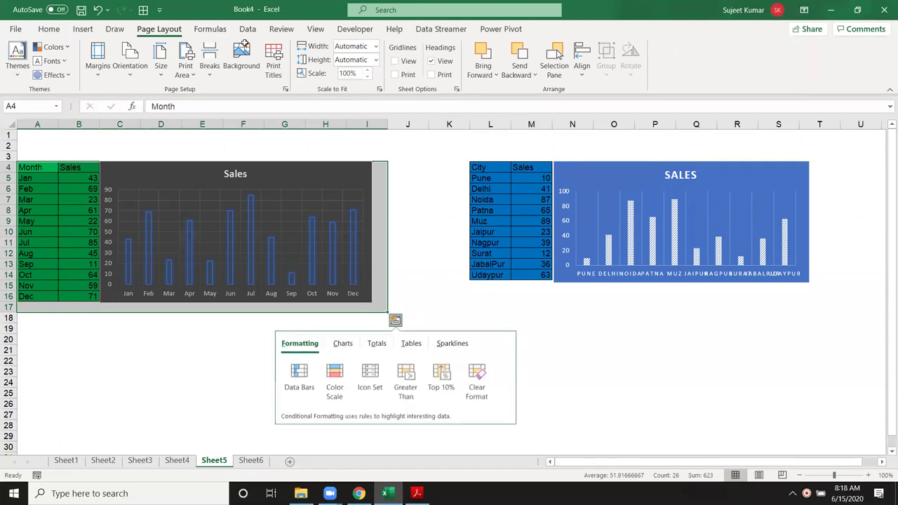
pyautogui.click(49, 29)
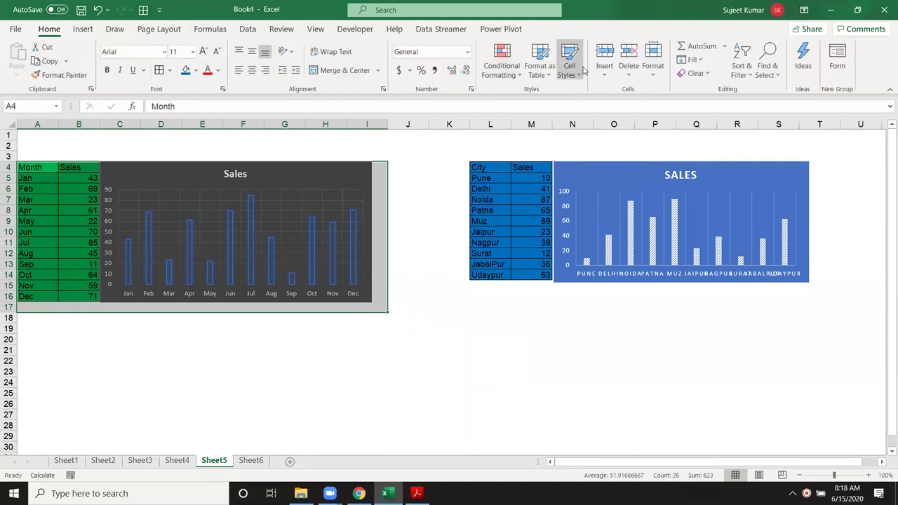
# Define the workbook name Month referring to =Sheet5!$A$4:$I$17.
pyautogui.click(209, 31)
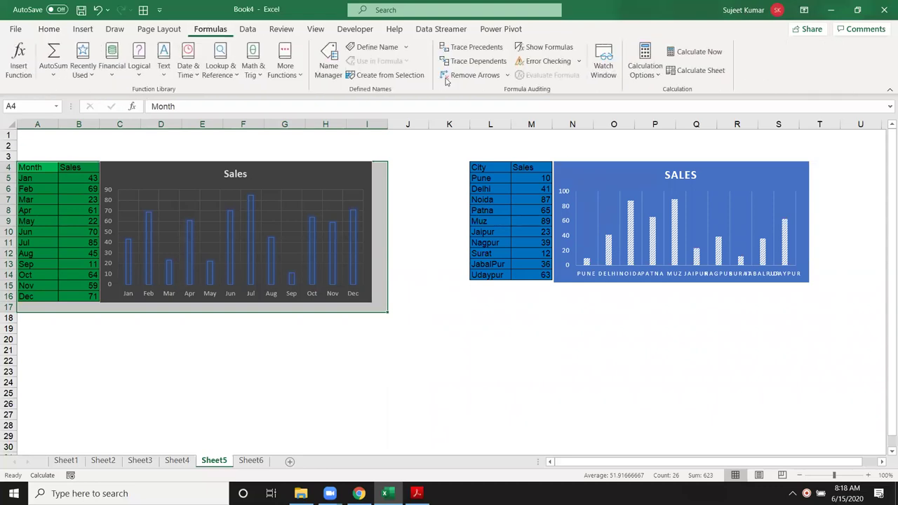
pyautogui.click(376, 47)
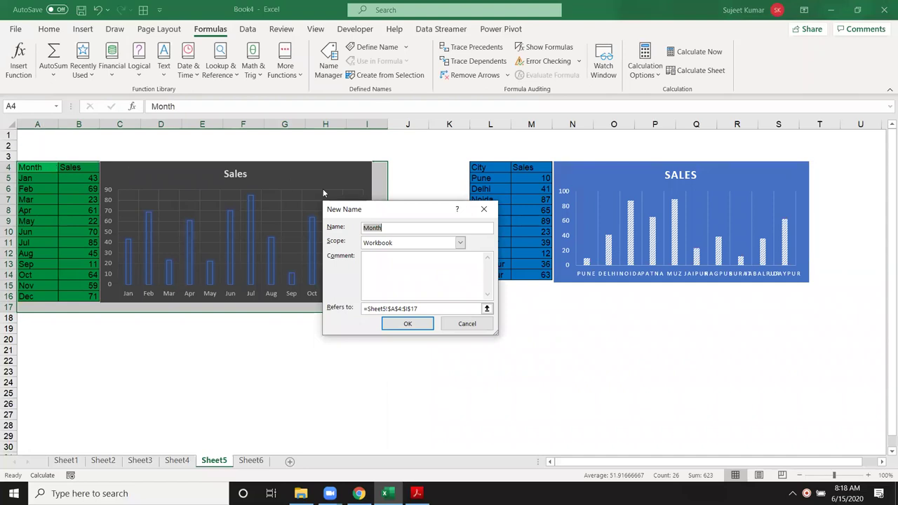
pyautogui.moveTo(348, 216)
pyautogui.mouseDown()
pyautogui.moveTo(381, 179)
pyautogui.moveTo(468, 273)
pyautogui.mouseUp()
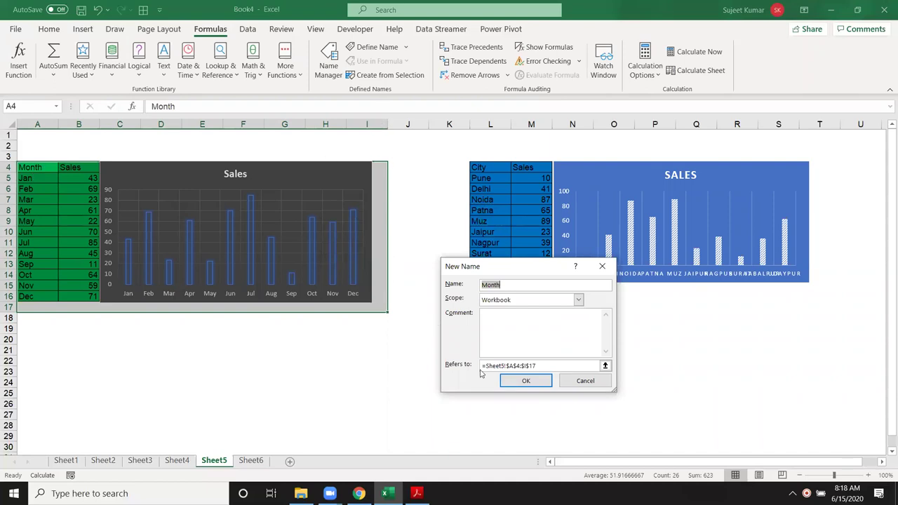
pyautogui.click(551, 365)
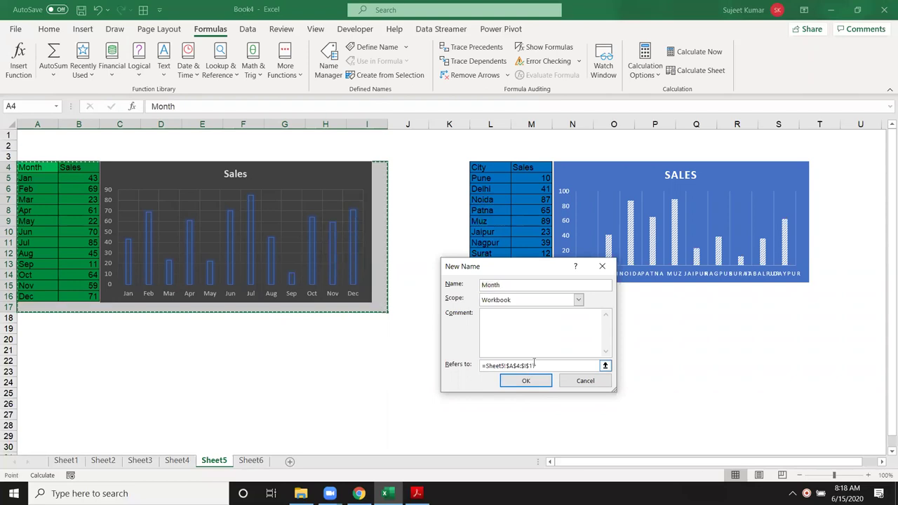
pyautogui.click(493, 286)
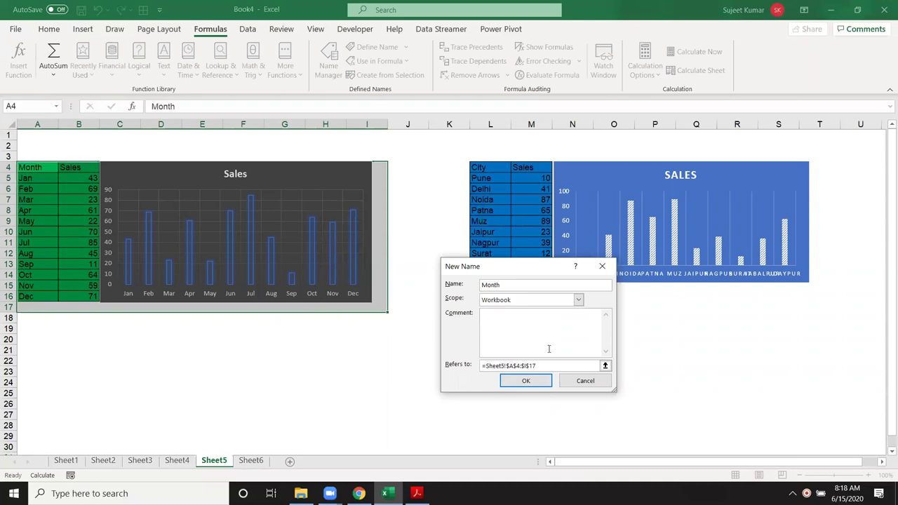
pyautogui.click(531, 381)
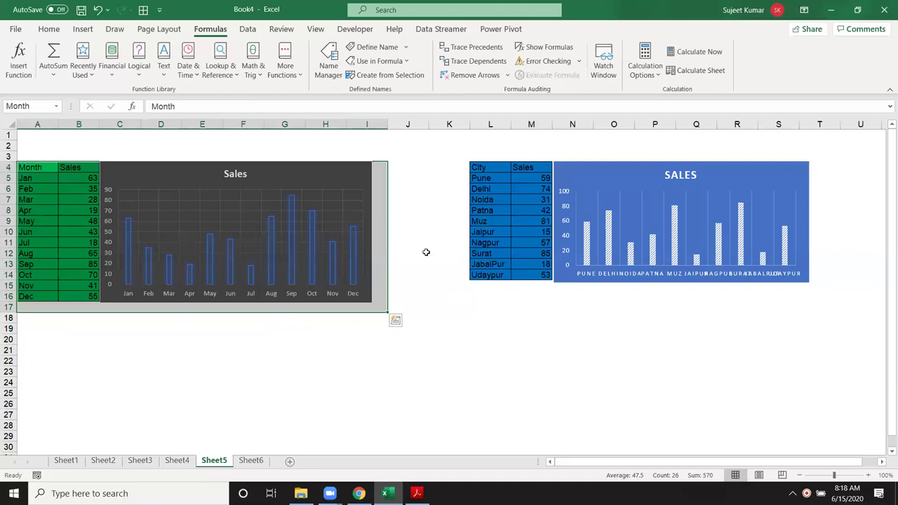
# Select L4:T15 and define the workbook name City referring to =Sheet5!$L$4:$T$15.
pyautogui.moveTo(478, 169)
pyautogui.mouseDown()
pyautogui.moveTo(725, 193)
pyautogui.moveTo(802, 284)
pyautogui.mouseUp()
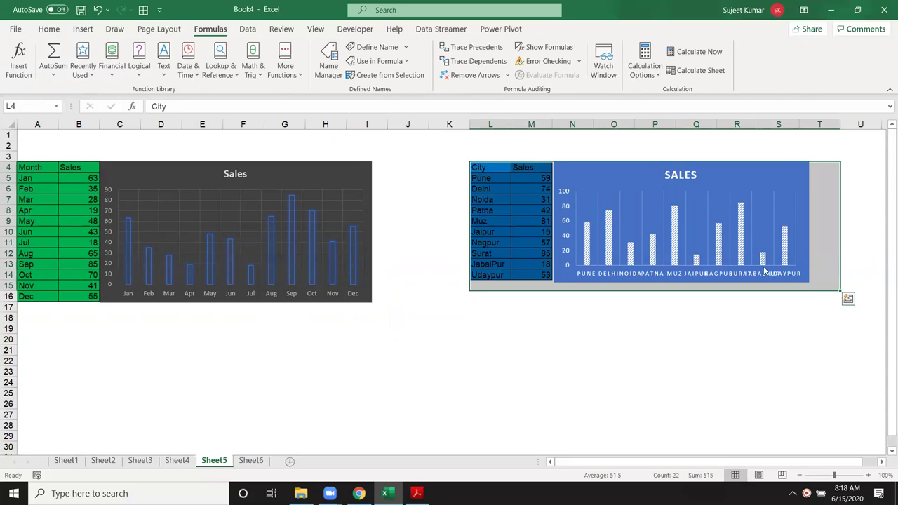
pyautogui.click(377, 47)
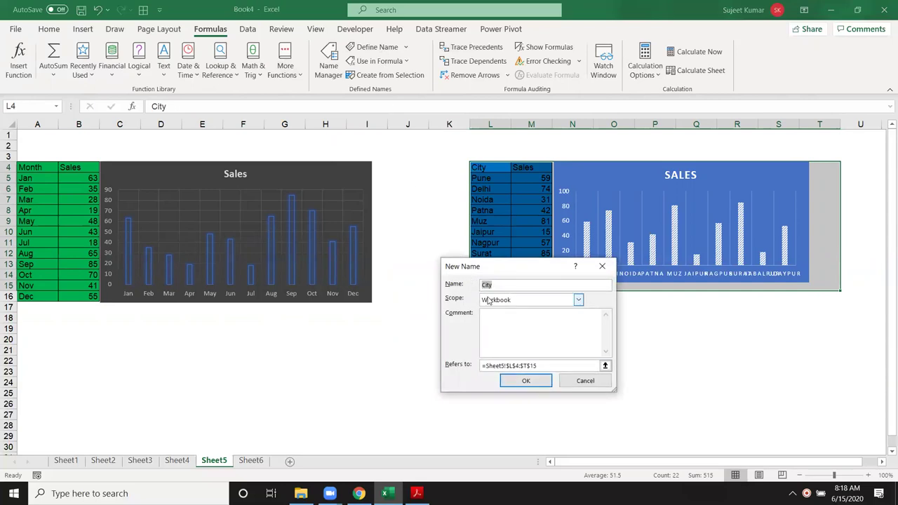
pyautogui.click(525, 380)
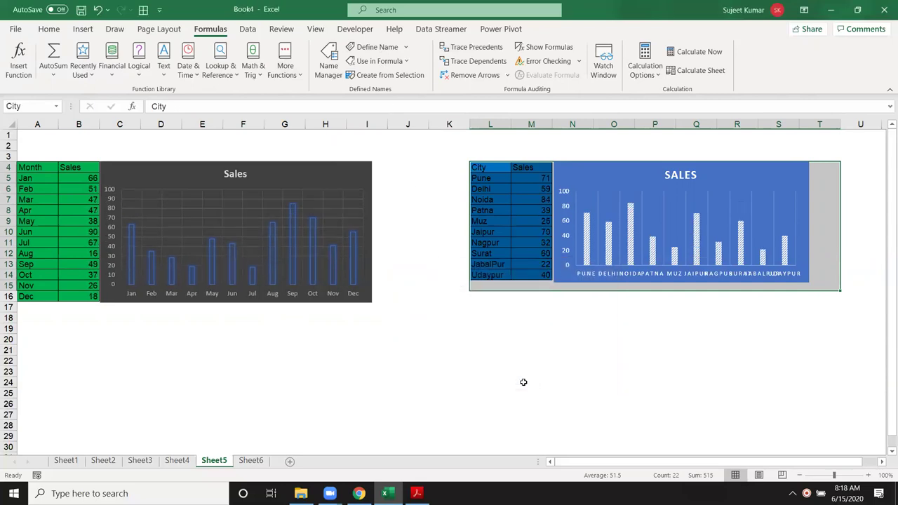
pyautogui.click(414, 320)
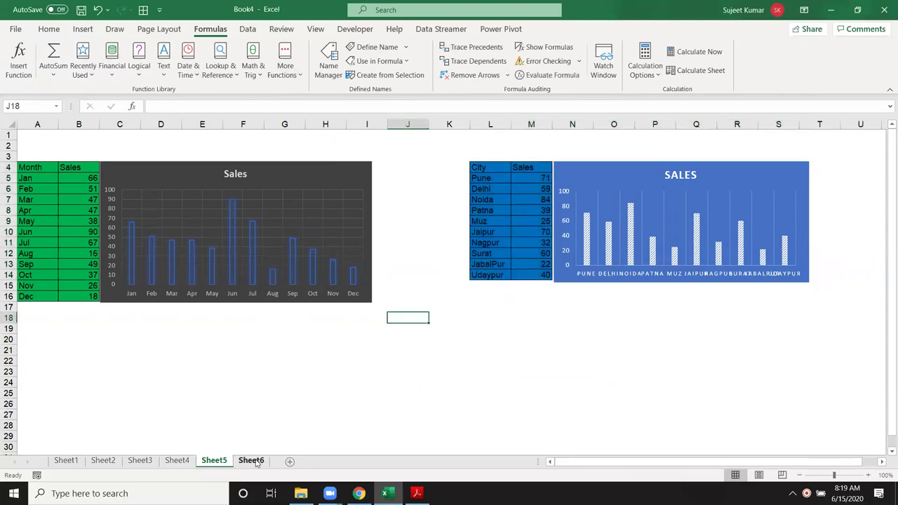
# Copy Sheet5!A4:I17 and paste it as a linked picture at Sheet6 cell A6.
pyautogui.click(251, 461)
pyautogui.click(214, 460)
pyautogui.moveTo(21, 167); pyautogui.dragTo(360, 309)
pyautogui.hotkey('ctrl', 'c')
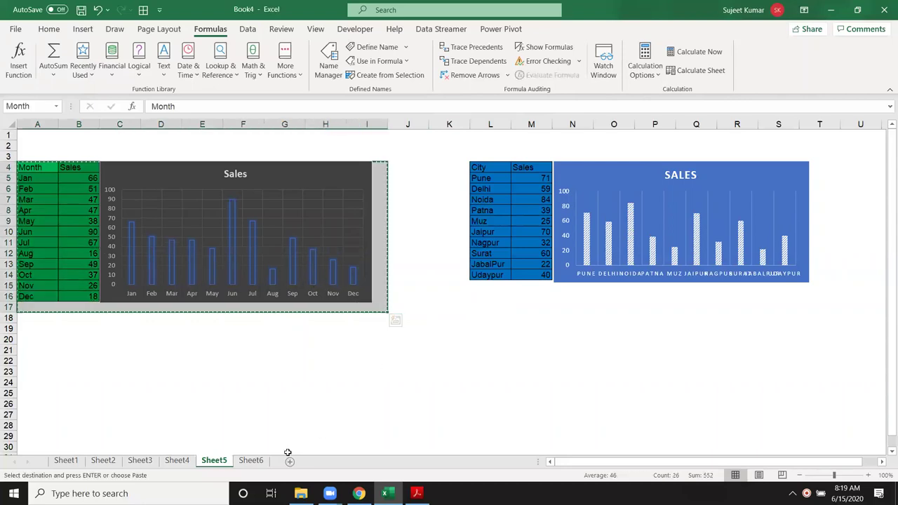
pyautogui.click(256, 464)
pyautogui.click(41, 191)
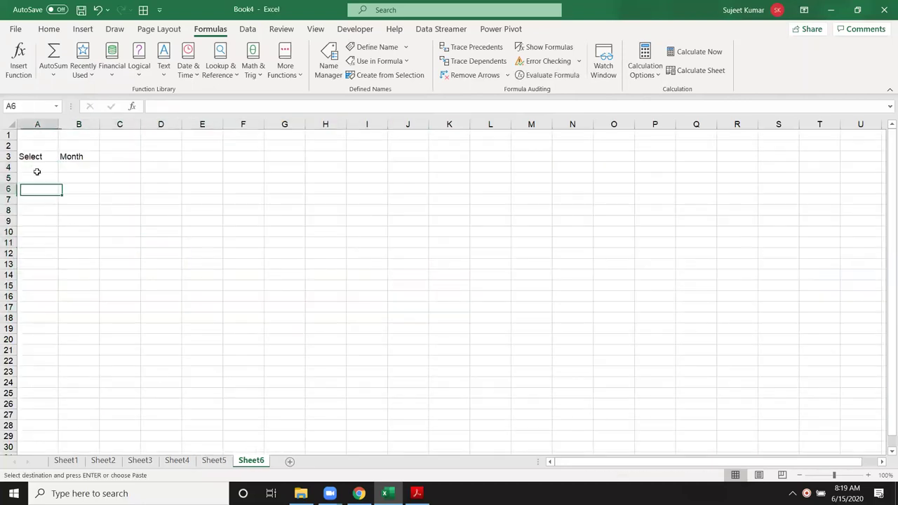
pyautogui.click(49, 29)
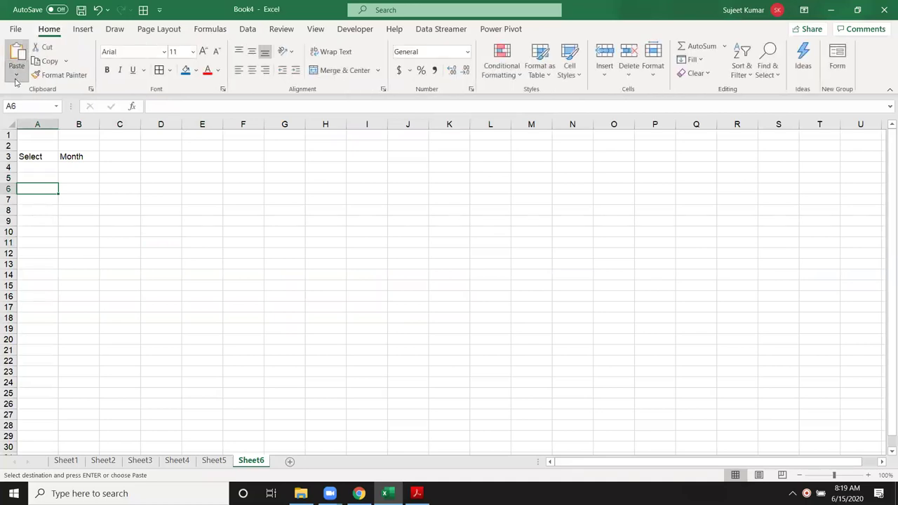
pyautogui.click(16, 73)
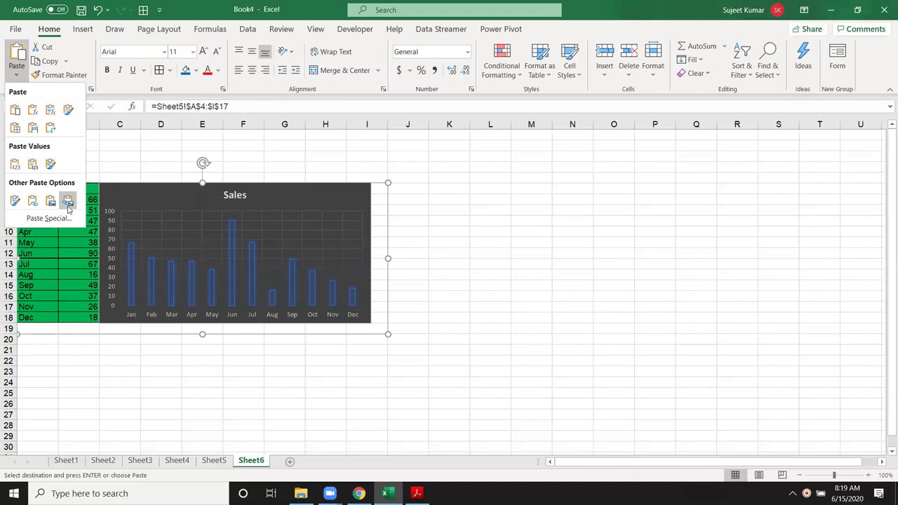
pyautogui.click(68, 202)
pyautogui.click(434, 262)
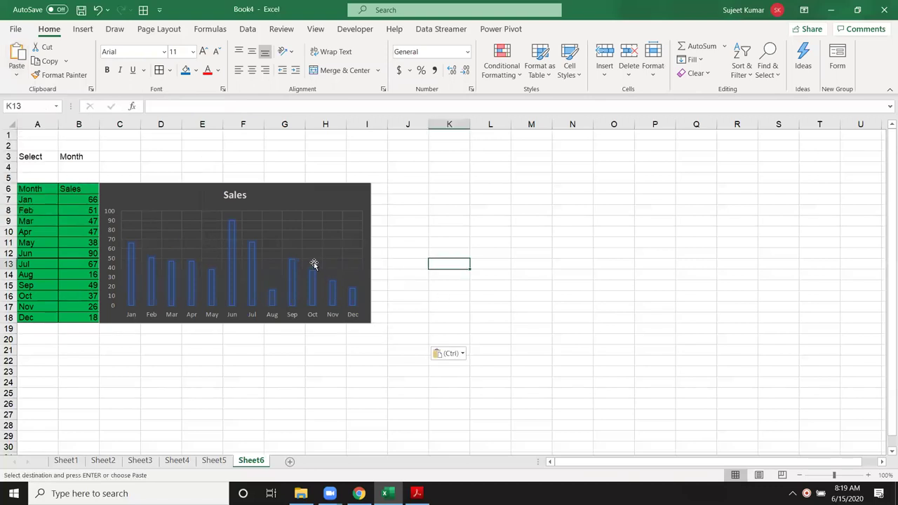
# Change the linked picture's reference to the name Month.
pyautogui.moveTo(314, 263); pyautogui.dragTo(321, 268)
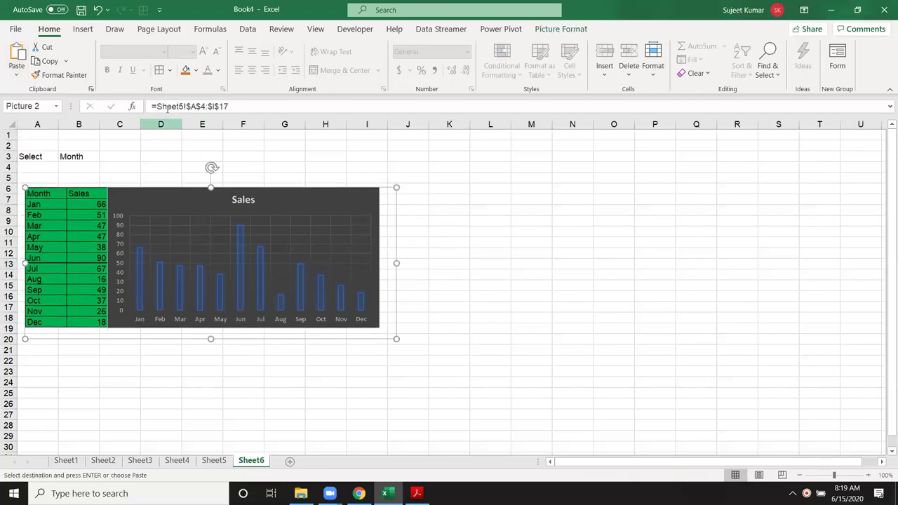
pyautogui.moveTo(158, 106); pyautogui.dragTo(230, 106)
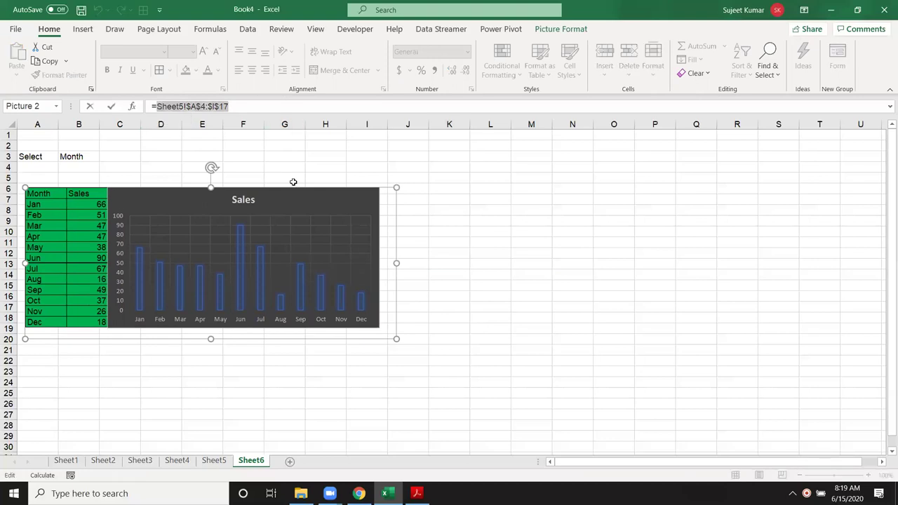
pyautogui.write('Month')
pyautogui.press('Return')
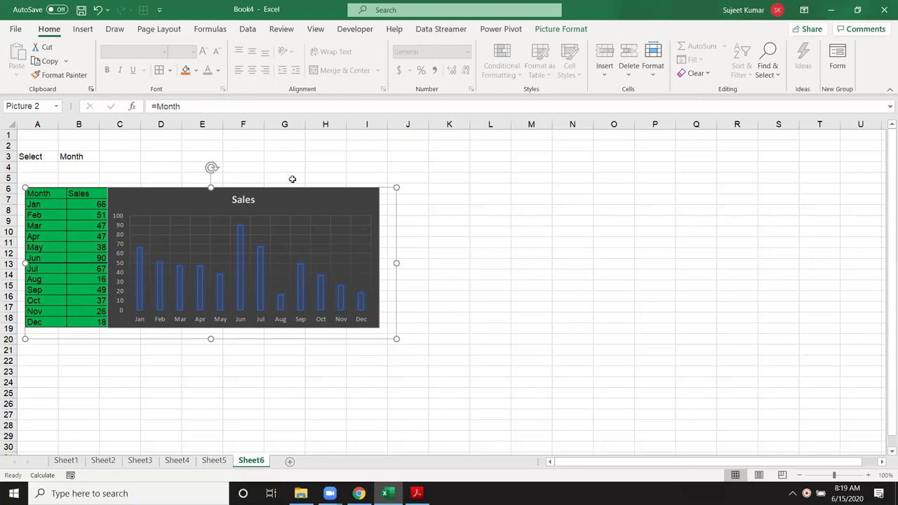
pyautogui.click(634, 326)
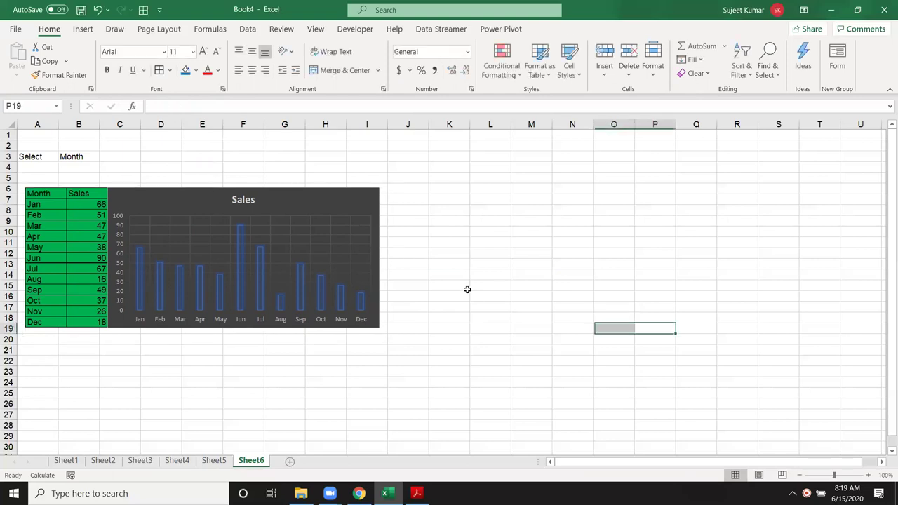
# Choose City in B3 and point the picture's formula to =City.
pyautogui.click(96, 158)
pyautogui.click(103, 156)
pyautogui.click(70, 173)
pyautogui.click(153, 197)
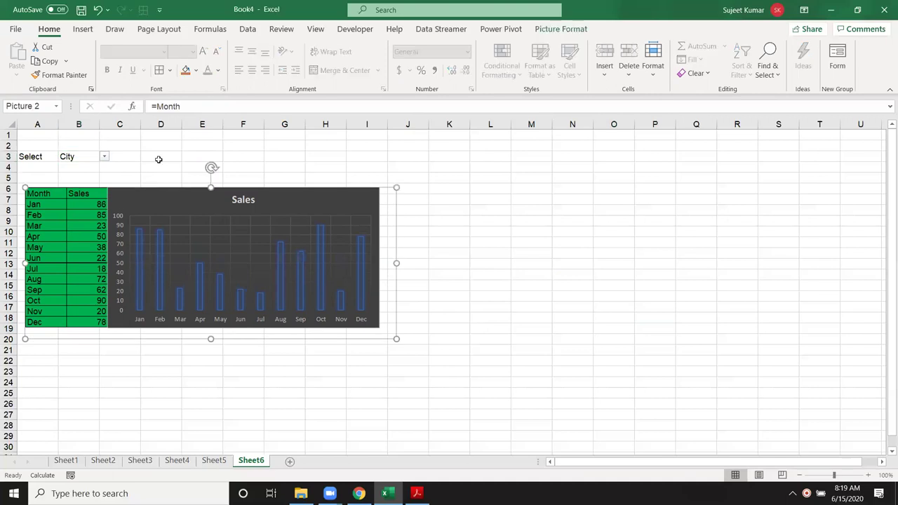
pyautogui.doubleClick(157, 106)
pyautogui.write('City')
pyautogui.press('Return')
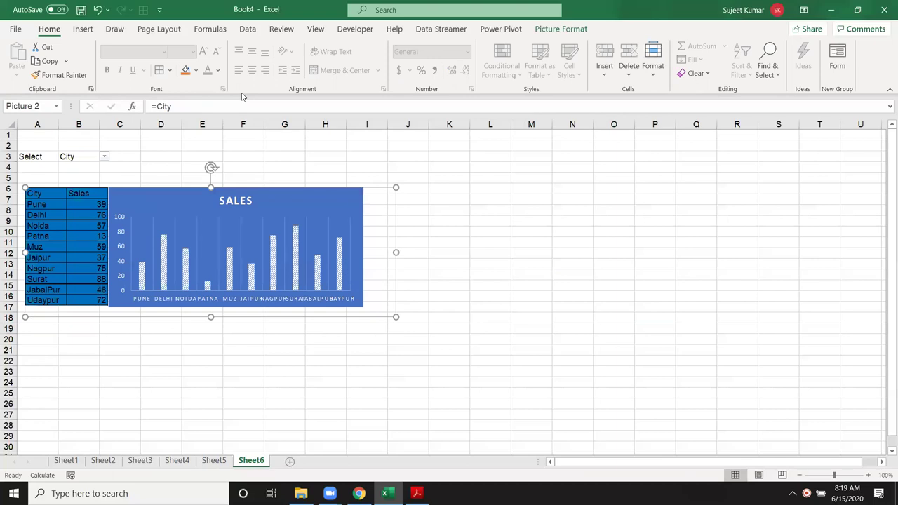
pyautogui.click(492, 288)
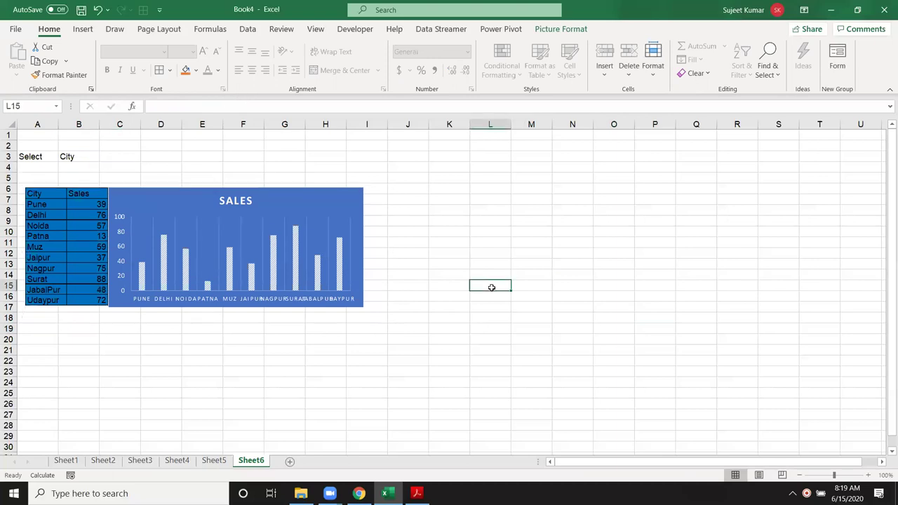
# Switch the picture's link formula back to =Month to test it.
pyautogui.click(361, 255)
pyautogui.click(206, 105)
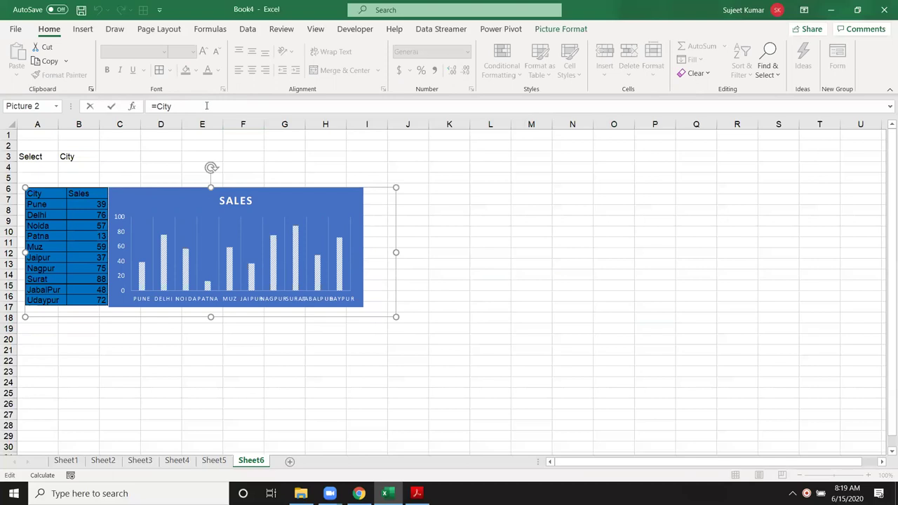
pyautogui.press('BackSpace')
pyautogui.press('BackSpace')
pyautogui.press('BackSpace')
pyautogui.press('BackSpace')
pyautogui.write('Month')
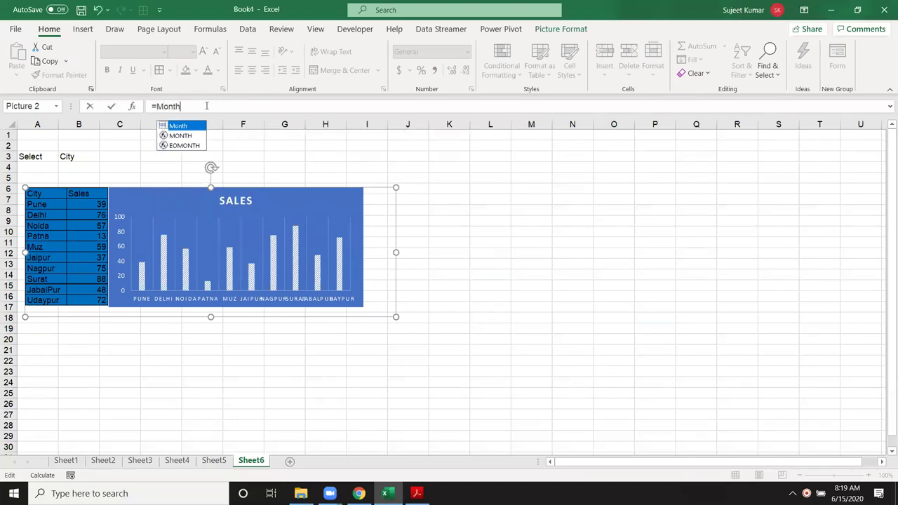
pyautogui.press('Escape')
pyautogui.press('Return')
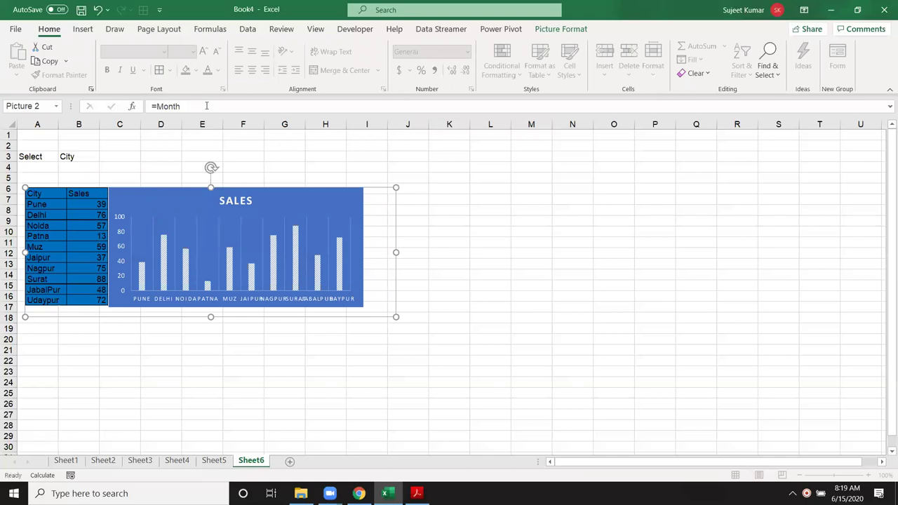
# Relink the picture to =City, then reselect B3 and the picture.
pyautogui.click(207, 105)
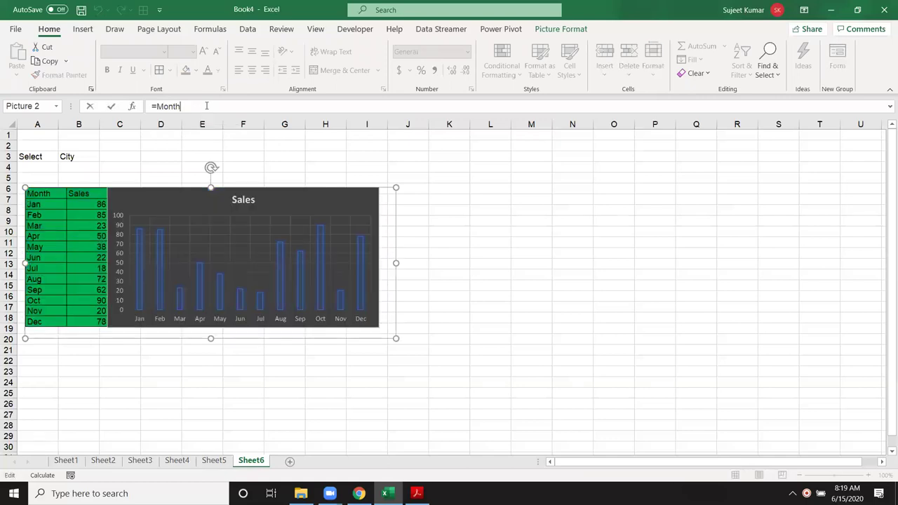
pyautogui.press('BackSpace')
pyautogui.press('BackSpace')
pyautogui.press('BackSpace')
pyautogui.press('BackSpace')
pyautogui.press('BackSpace')
pyautogui.write('Cit')
pyautogui.press('Return')
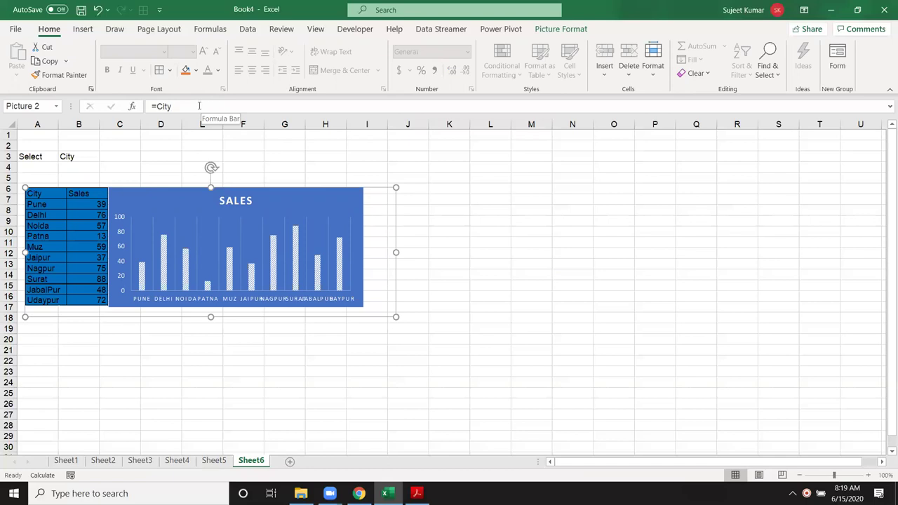
pyautogui.click(80, 158)
pyautogui.click(127, 214)
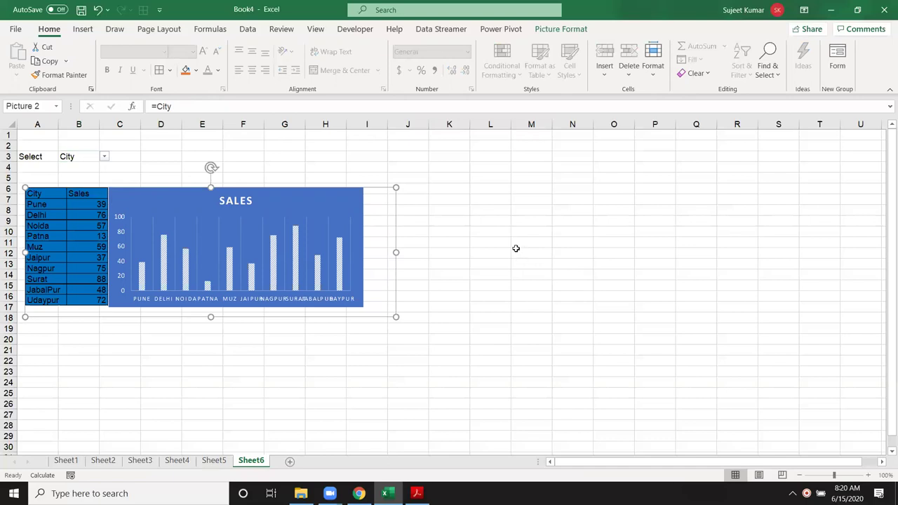
# On Sheet5, select the Month table-and-chart block and then the City block.
pyautogui.click(220, 463)
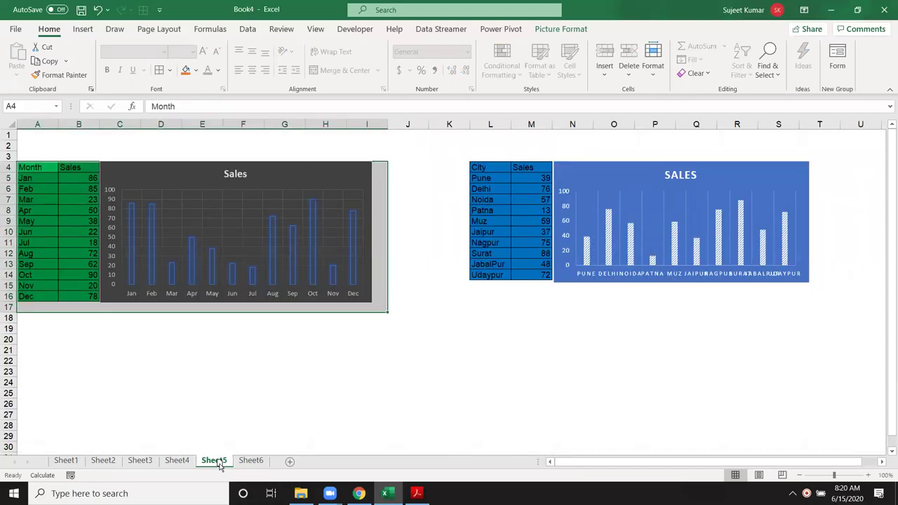
pyautogui.click(337, 405)
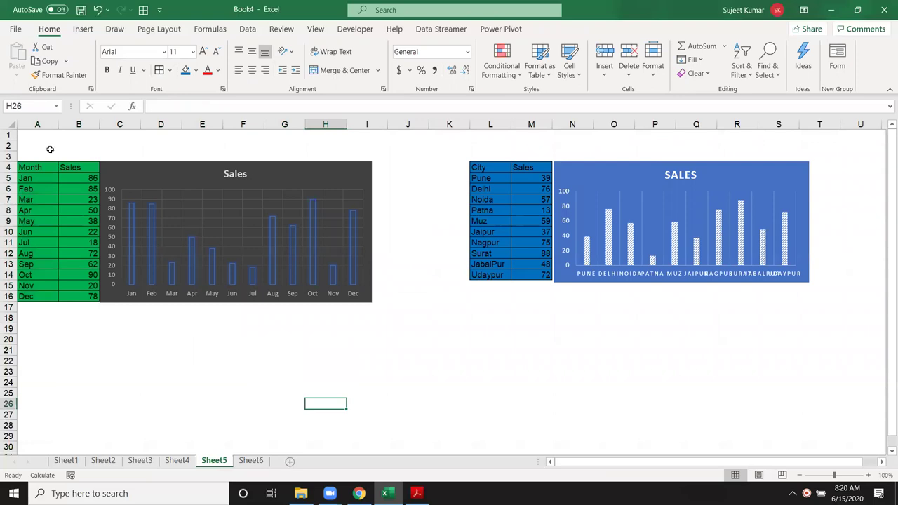
pyautogui.moveTo(34, 168)
pyautogui.mouseDown()
pyautogui.moveTo(217, 169)
pyautogui.moveTo(383, 319)
pyautogui.mouseUp()
pyautogui.moveTo(489, 168); pyautogui.dragTo(734, 279)
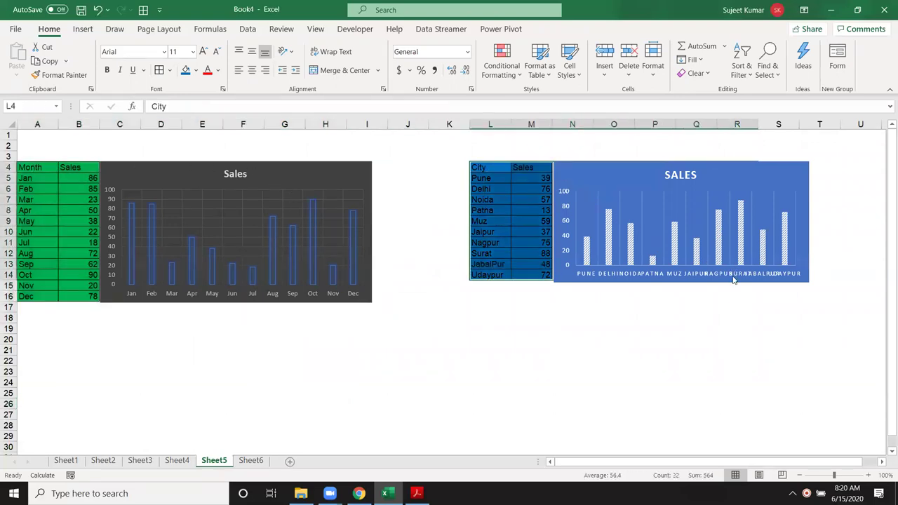
# Back on Sheet6, check B3's Month/City list, keep City, and select Picture 2.
pyautogui.click(251, 461)
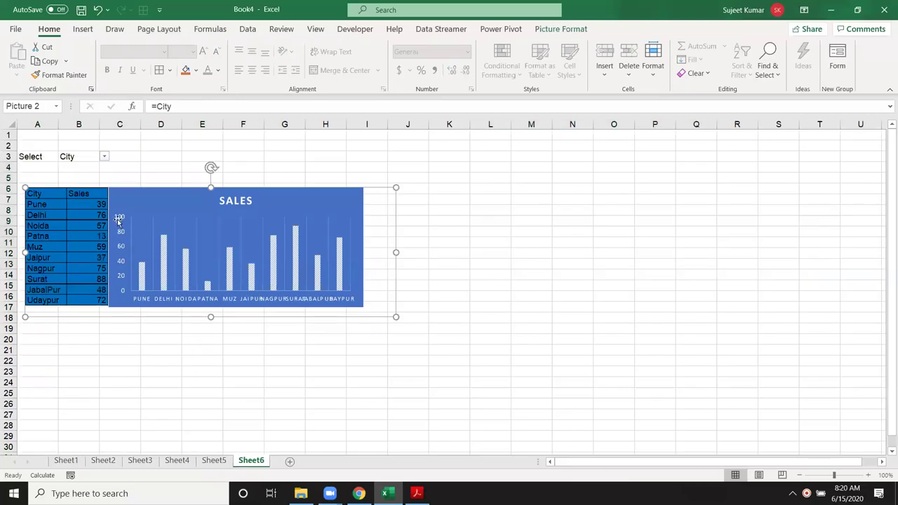
pyautogui.click(104, 156)
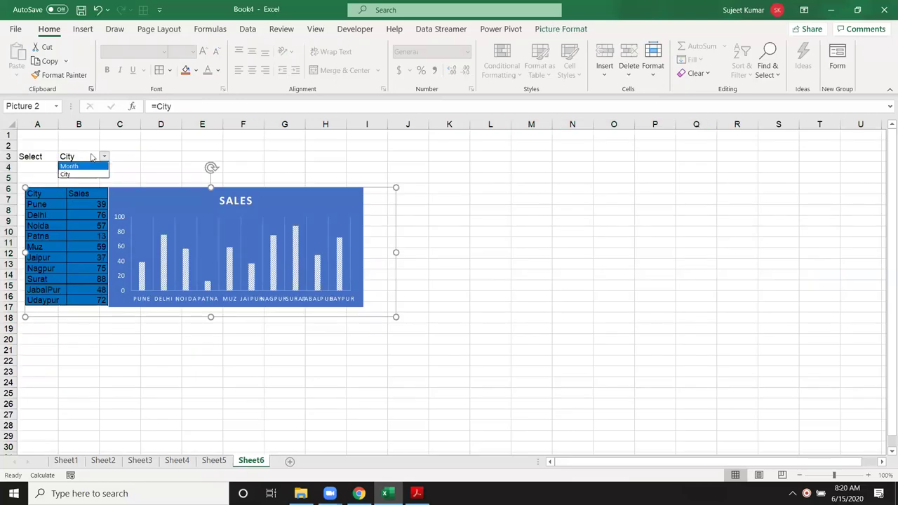
pyautogui.press('Escape')
pyautogui.click(645, 332)
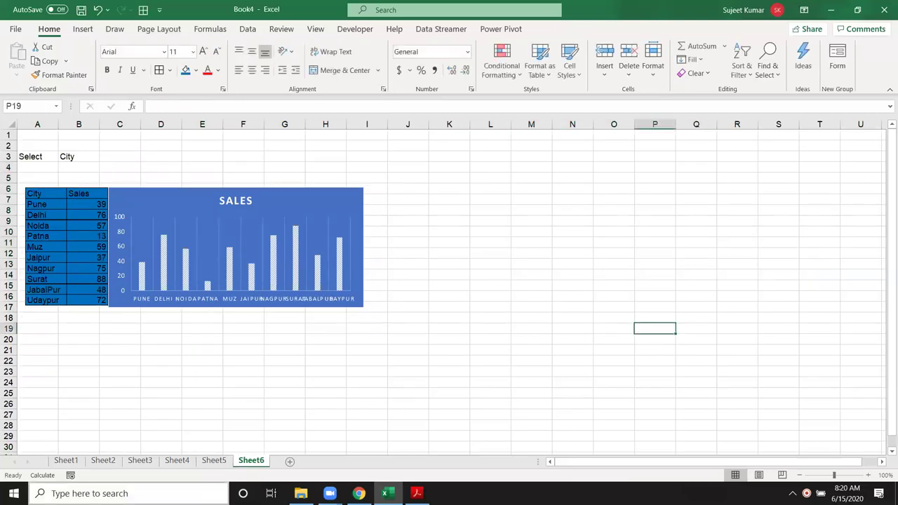
pyautogui.click(214, 460)
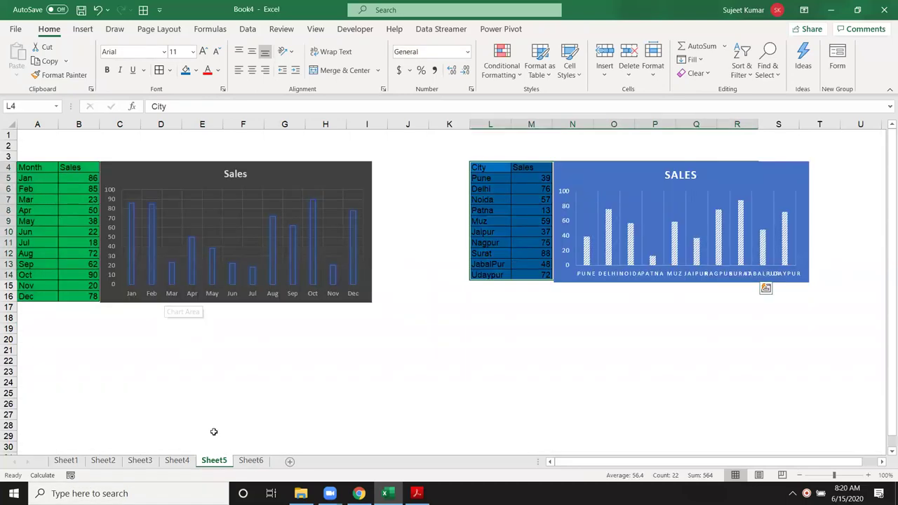
pyautogui.click(251, 460)
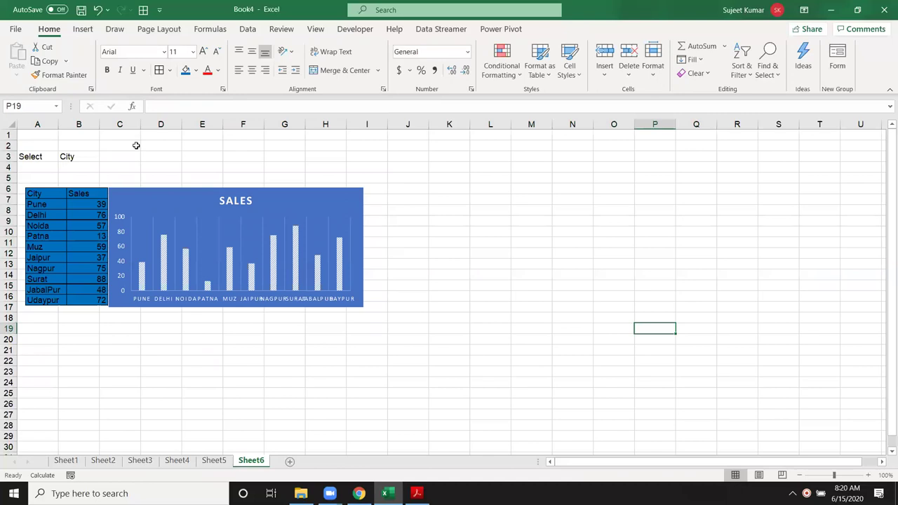
pyautogui.click(436, 233)
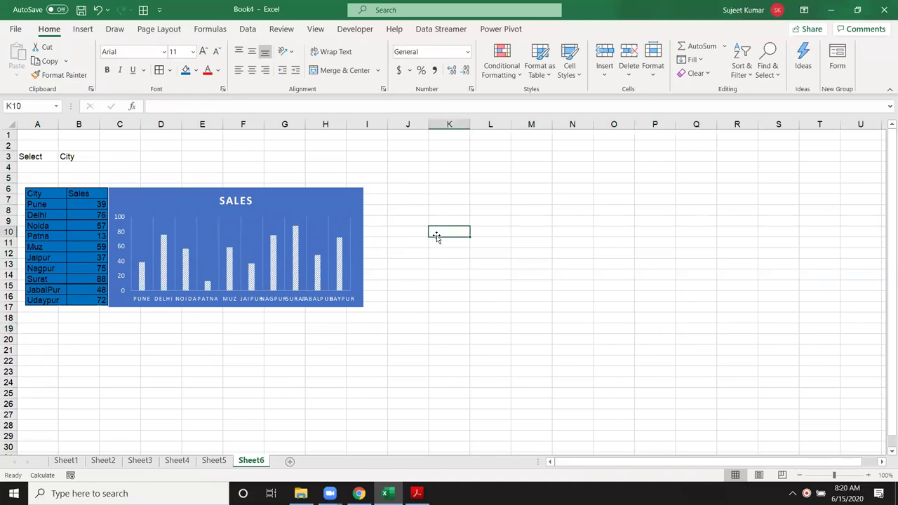
pyautogui.click(357, 219)
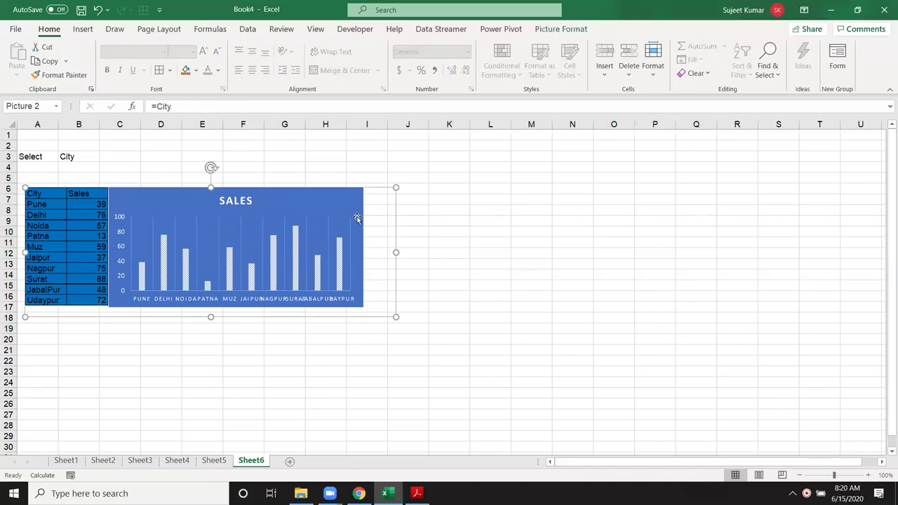
# Change the linked picture's formula from =City to =Month.
pyautogui.click(180, 107)
pyautogui.press('BackSpace')
pyautogui.press('BackSpace')
pyautogui.press('BackSpace')
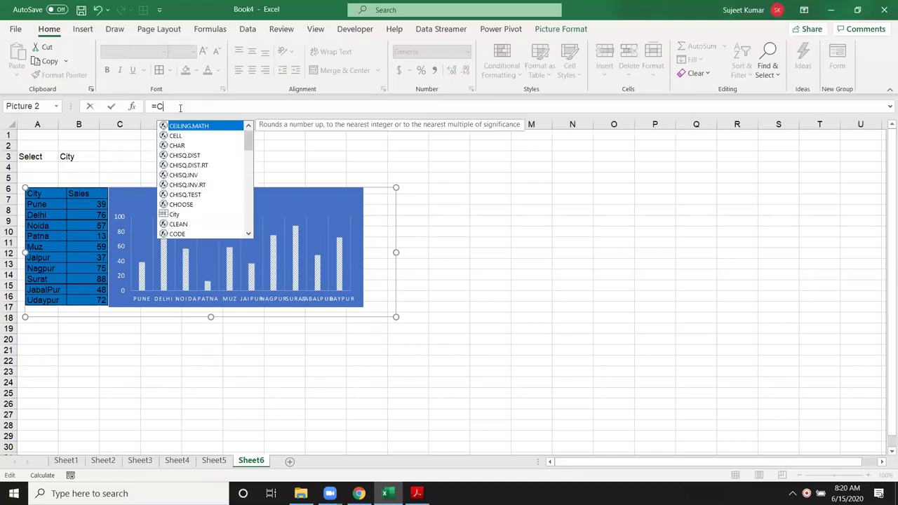
pyautogui.press('BackSpace')
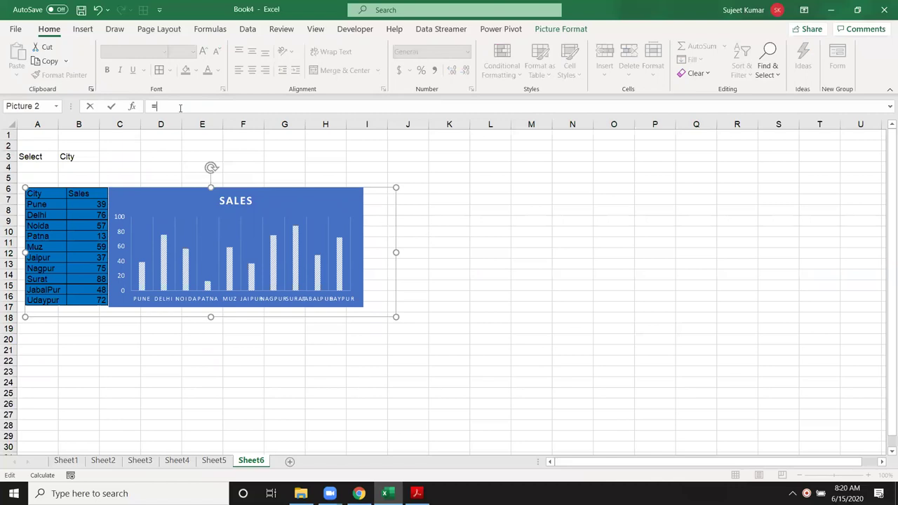
pyautogui.write('Mont')
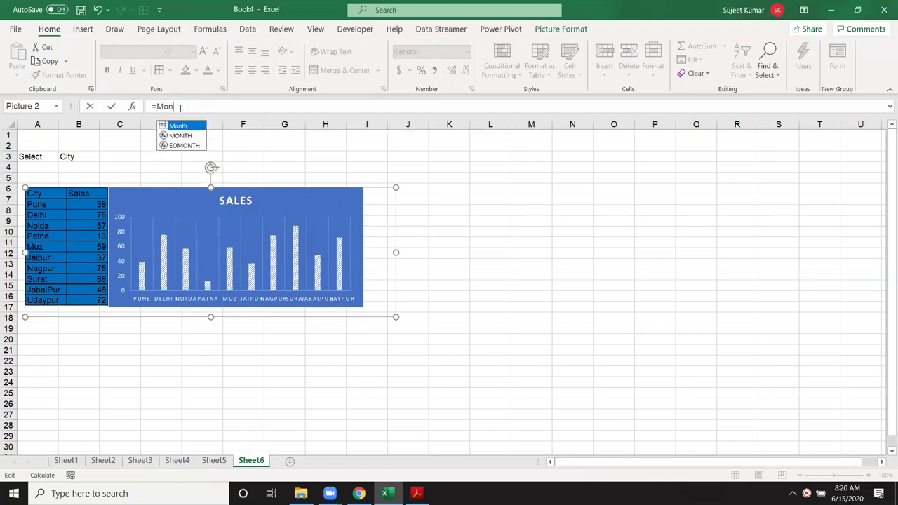
pyautogui.write('h')
pyautogui.press('Return')
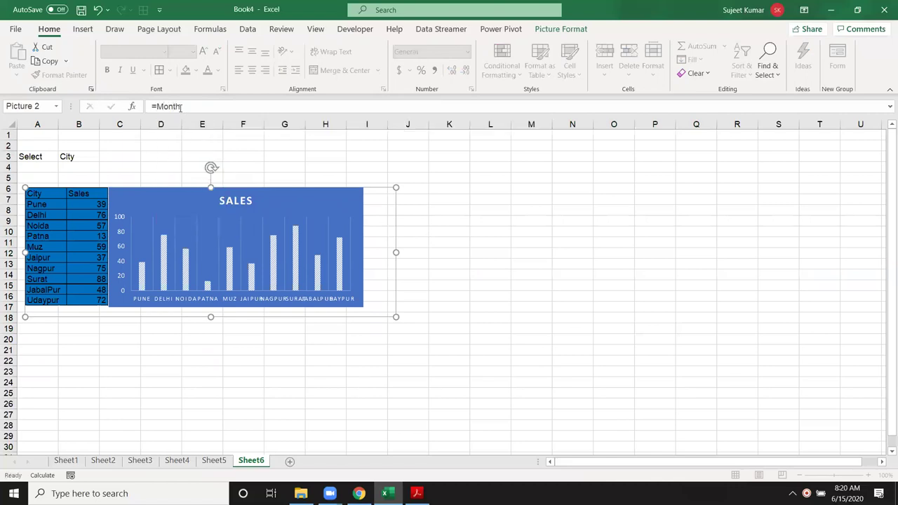
# Choose Month from the B3 dropdown.
pyautogui.click(89, 156)
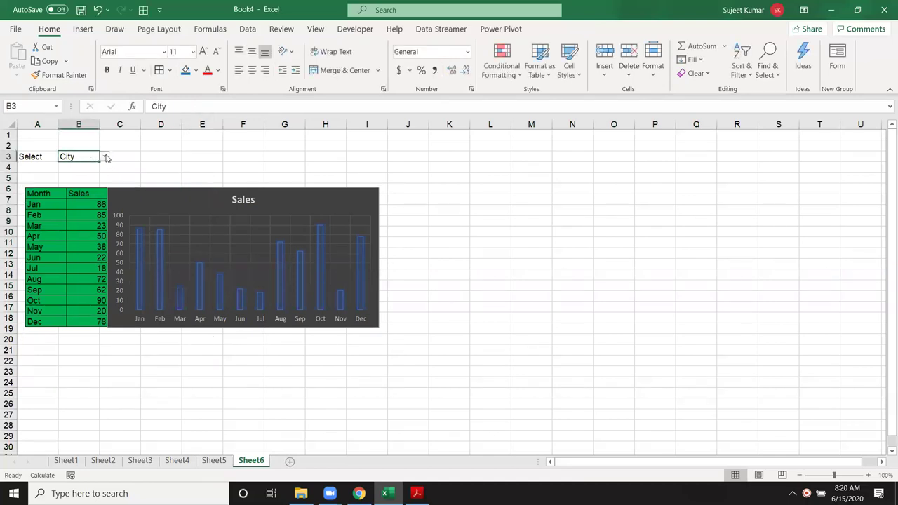
pyautogui.click(104, 157)
pyautogui.click(100, 165)
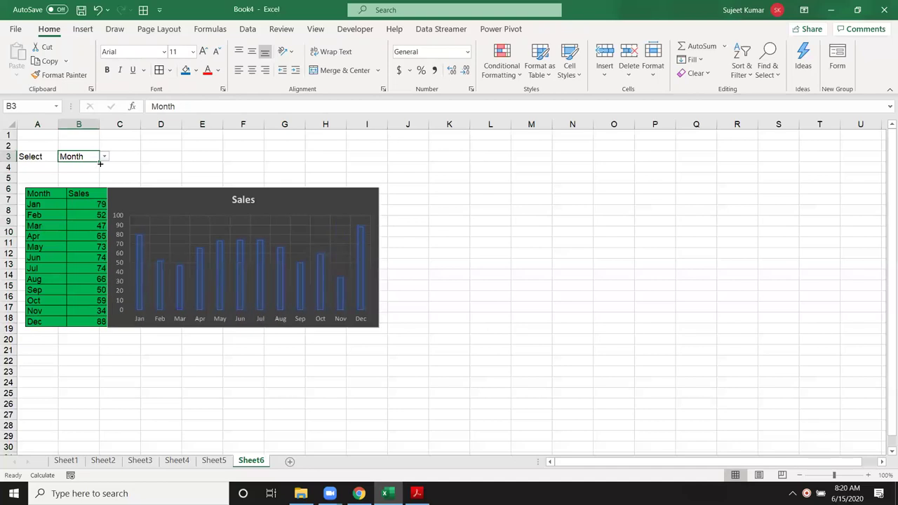
pyautogui.click(124, 157)
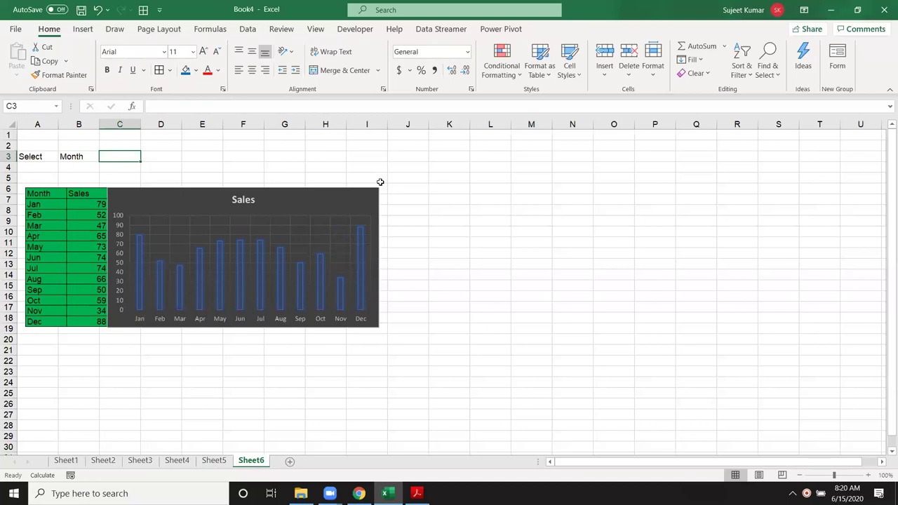
# Enter =SUM(Month) in C3 to total the Month range (526).
pyautogui.write('=sum')
pyautogui.press('Tab')
pyautogui.write('mo')
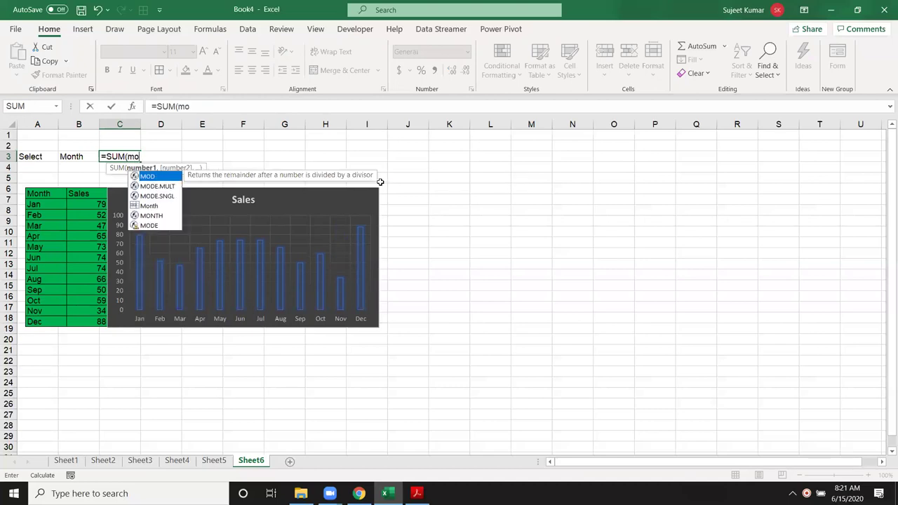
pyautogui.press('Down')
pyautogui.press('Down')
pyautogui.press('Down')
pyautogui.press('Tab')
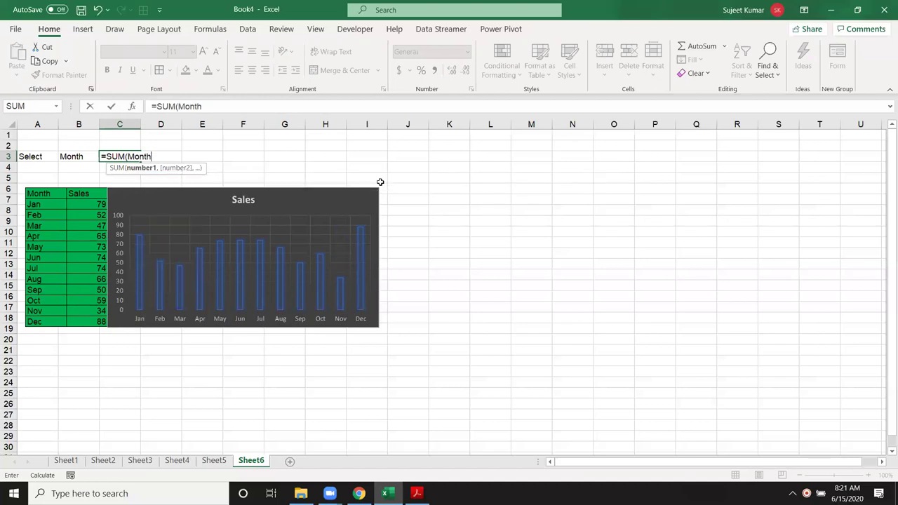
pyautogui.write(')')
pyautogui.press('Return')
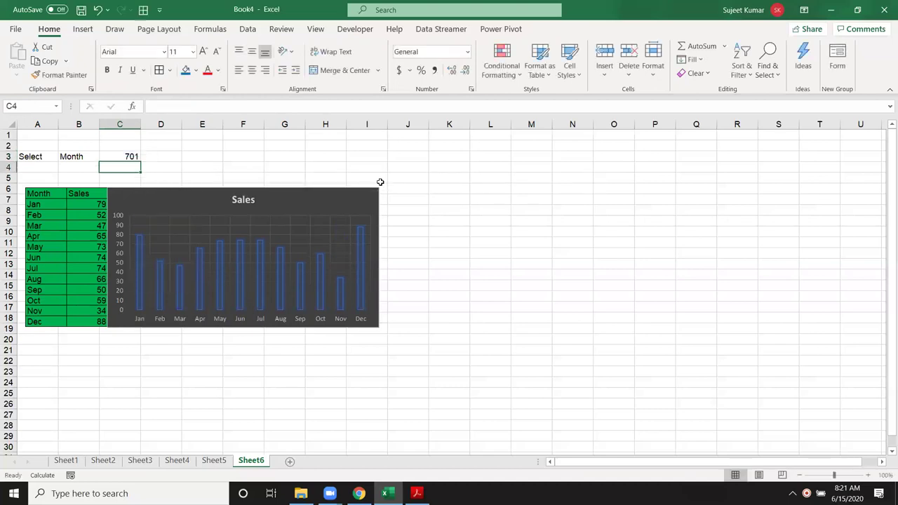
pyautogui.press('Up')
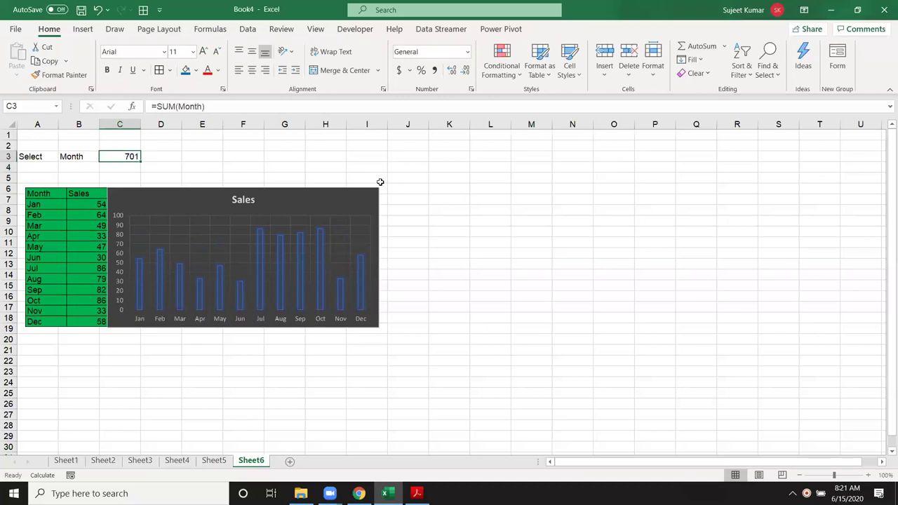
# Enter =SUM(B3) in D3, pointing at cell B3.
pyautogui.press('Right')
pyautogui.write('=su')
pyautogui.press('Tab')
pyautogui.press('Left')
pyautogui.press('Left')
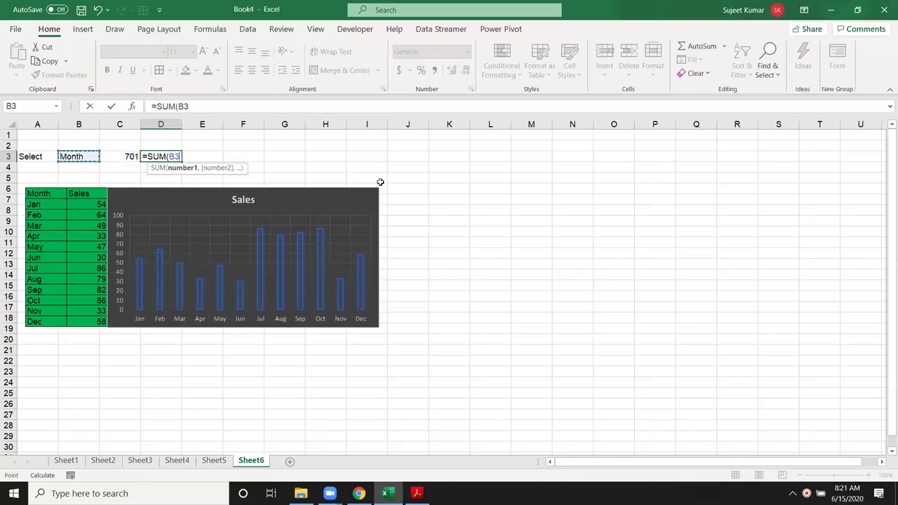
pyautogui.write(')')
pyautogui.press('Return')
pyautogui.press('Up')
pyautogui.press('Left')
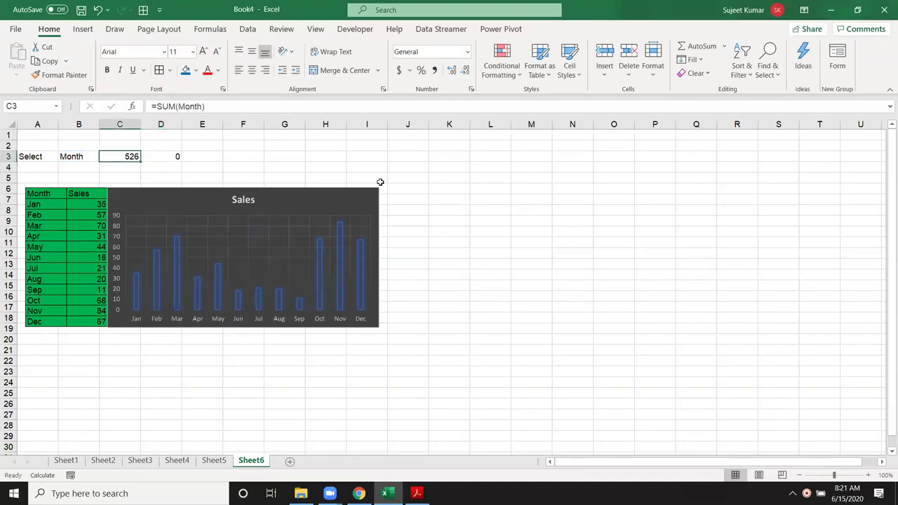
# Inspect the Month name in C3's formula and its A4:C18 block on Sheet5.
pyautogui.doubleClick(189, 107)
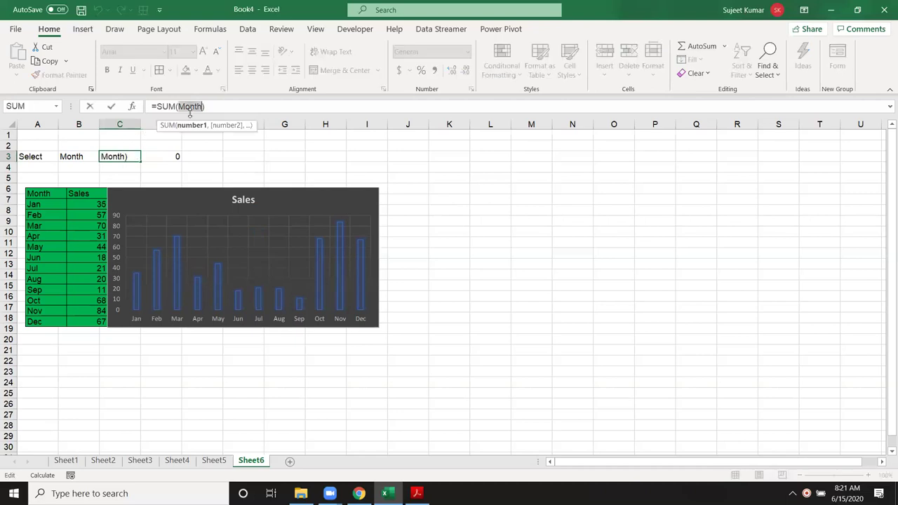
pyautogui.press('Escape')
pyautogui.click(215, 461)
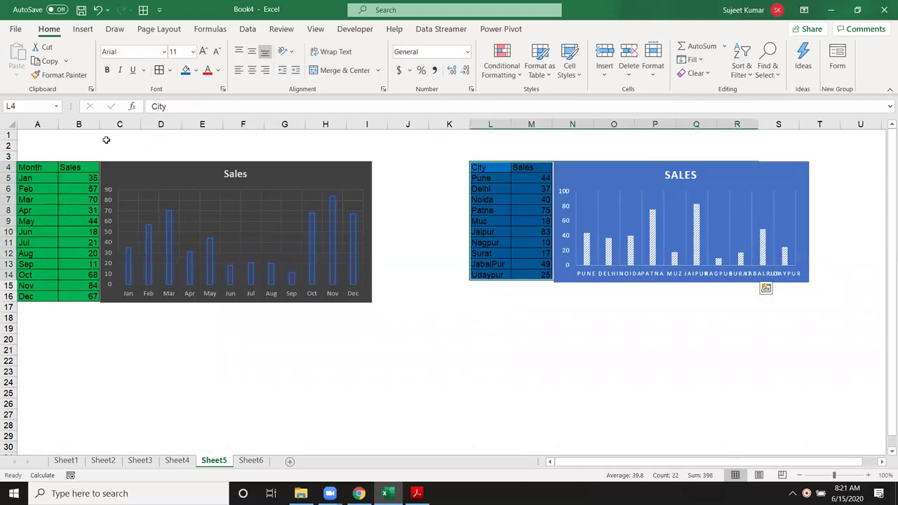
pyautogui.moveTo(28, 170); pyautogui.dragTo(103, 315)
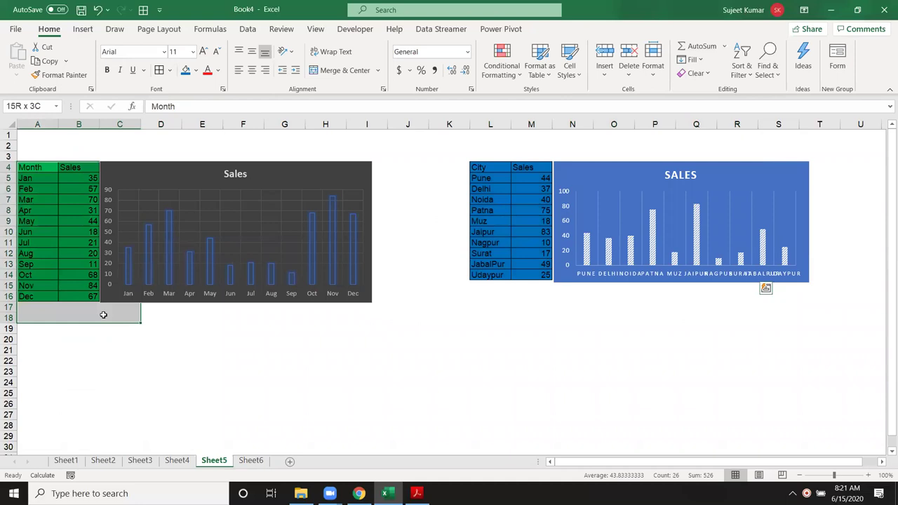
# Re-enter D3 on Sheet6 as =SUM(B3), which returns 0.
pyautogui.click(251, 460)
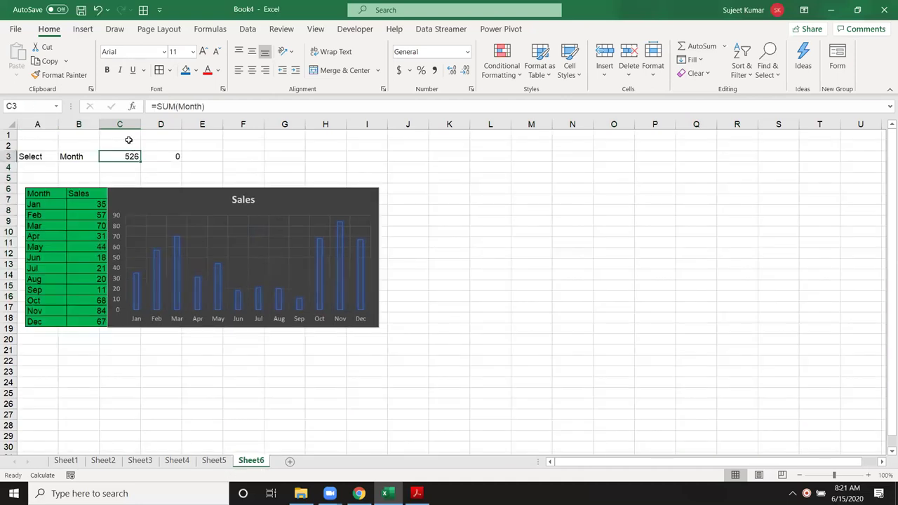
pyautogui.click(167, 156)
pyautogui.doubleClick(167, 156)
pyautogui.click(75, 156)
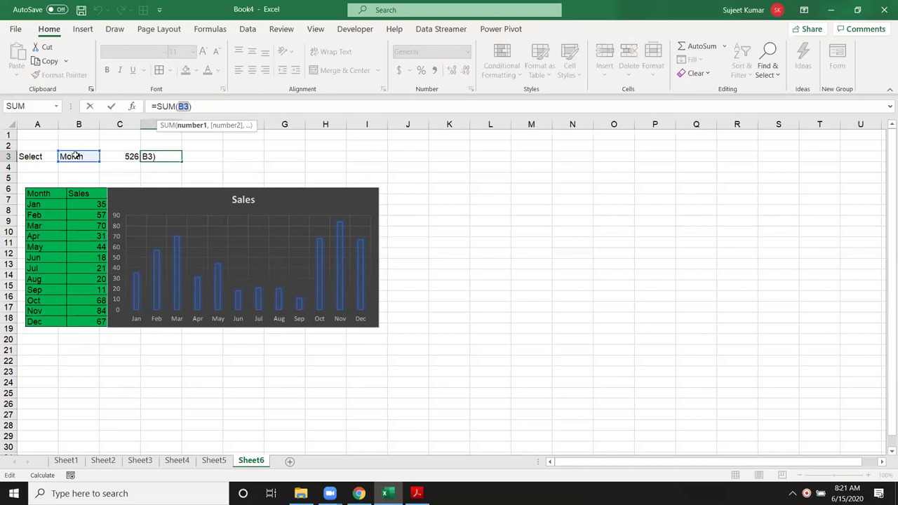
pyautogui.hotkey('ctrl', 'Return')
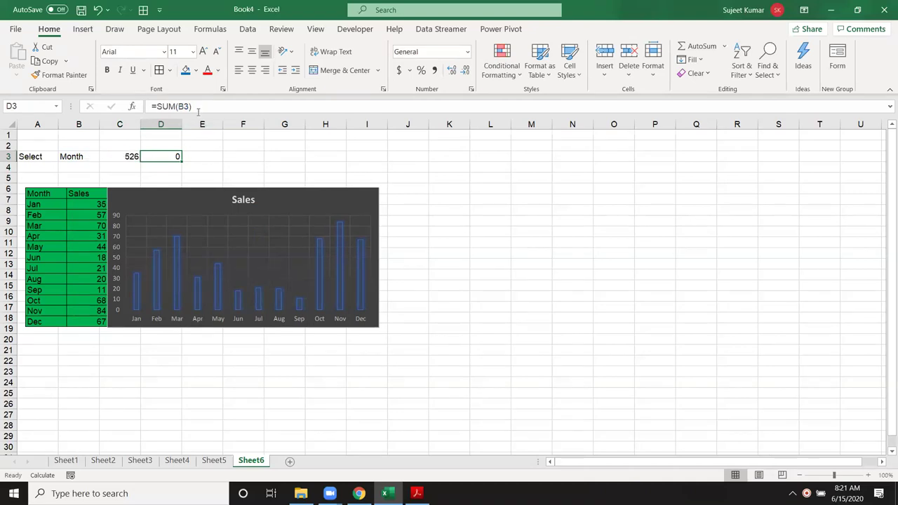
# Change D3 to =SUM(INDIRECT(B3)), which now returns 645.
pyautogui.click(223, 107)
pyautogui.press('BackSpace')
pyautogui.press('BackSpace')
pyautogui.press('BackSpace')
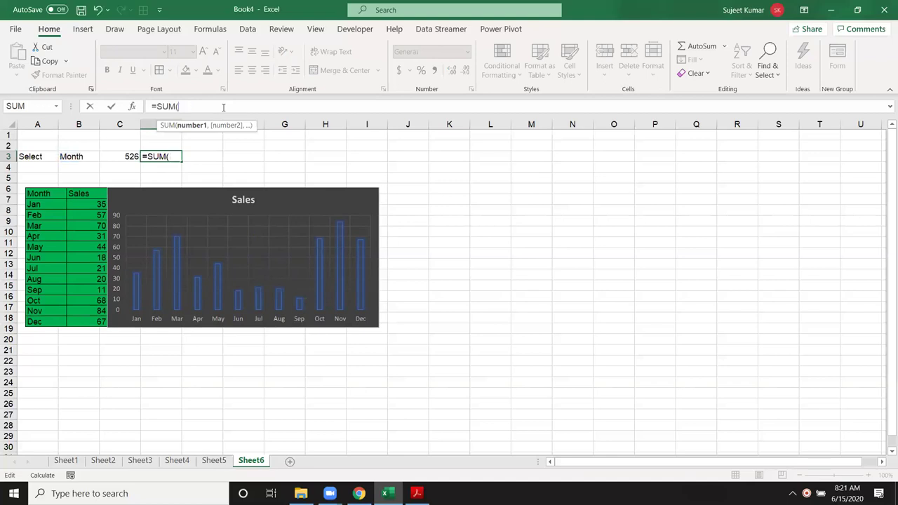
pyautogui.write('in')
pyautogui.press('Down')
pyautogui.press('Tab')
pyautogui.click(77, 157)
pyautogui.write('))')
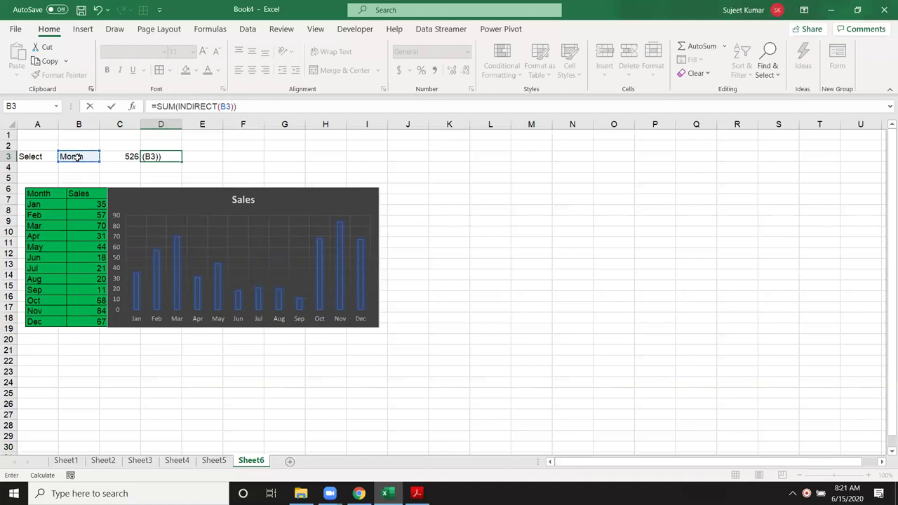
pyautogui.press('Return')
pyautogui.press('Up')
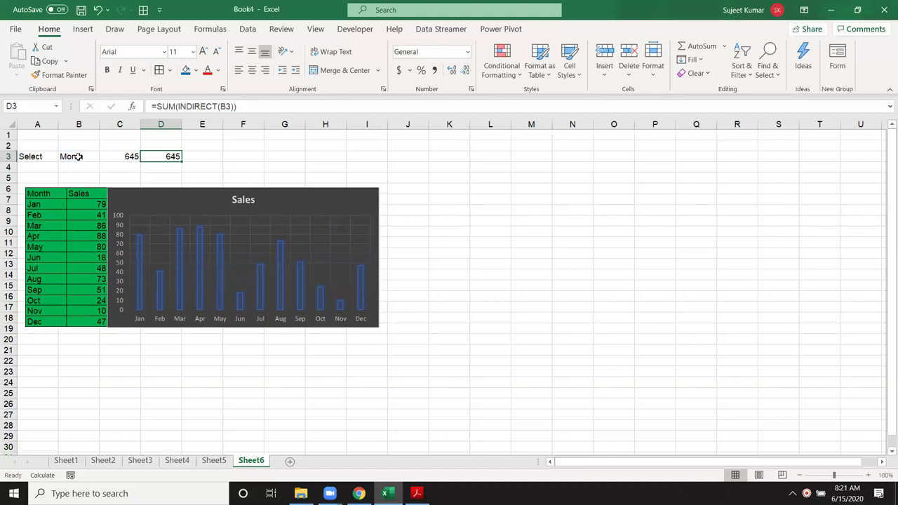
# Step through D3 with Evaluate Formula to confirm INDIRECT resolves to the Month range.
pyautogui.click(210, 29)
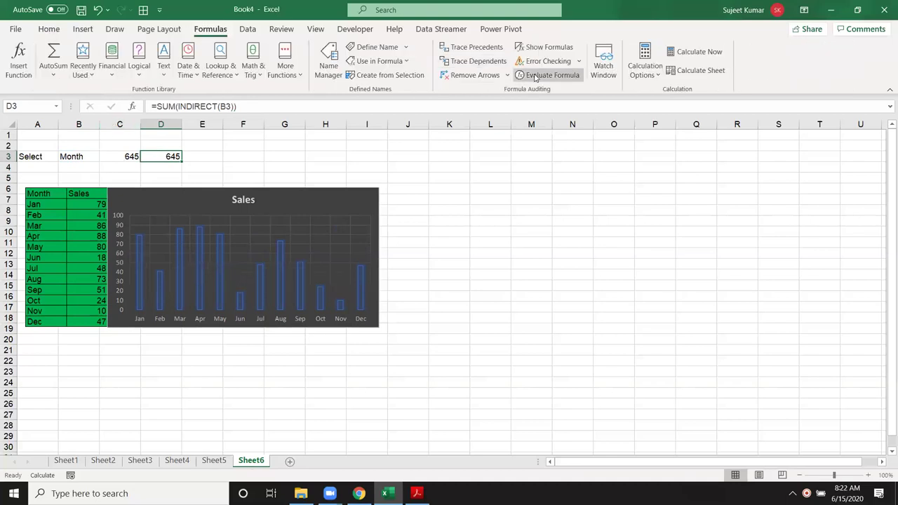
pyautogui.click(536, 75)
pyautogui.moveTo(468, 254); pyautogui.dragTo(422, 157)
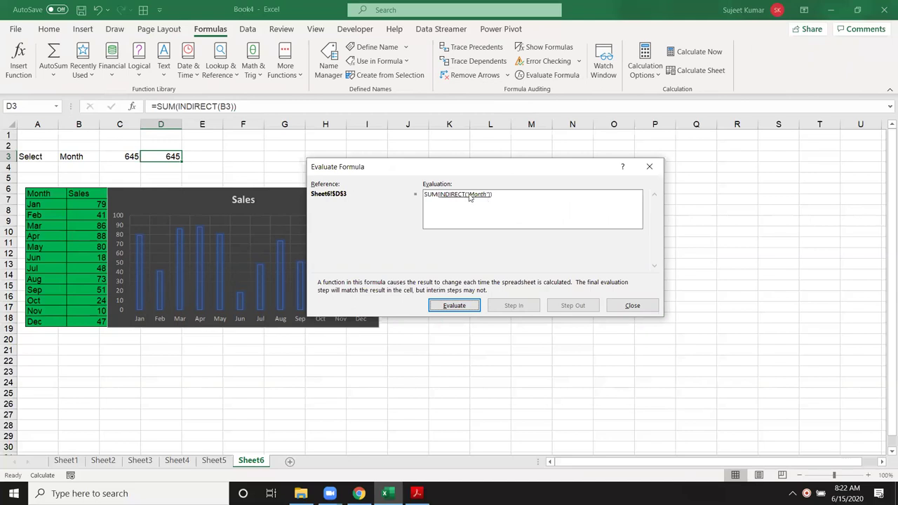
pyautogui.click(456, 307)
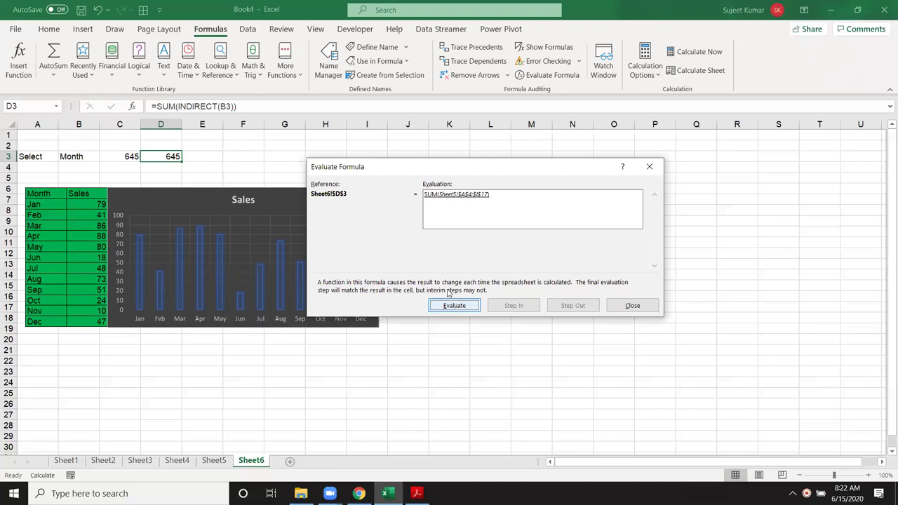
pyautogui.press('Escape')
pyautogui.click(374, 217)
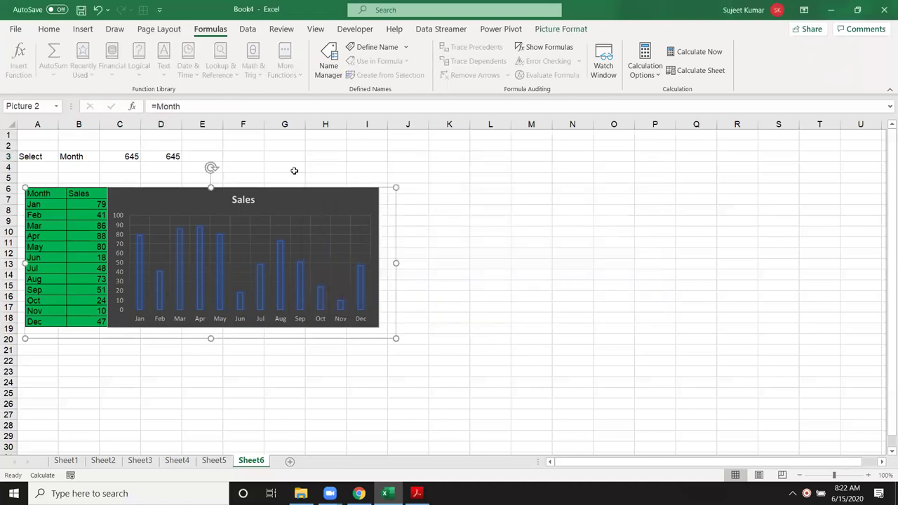
# Relink the picture to =$B$3, showing only the word Month, then clear its formula again.
pyautogui.click(219, 107)
pyautogui.press('BackSpace')
pyautogui.press('BackSpace')
pyautogui.press('BackSpace')
pyautogui.press('BackSpace')
pyautogui.press('BackSpace')
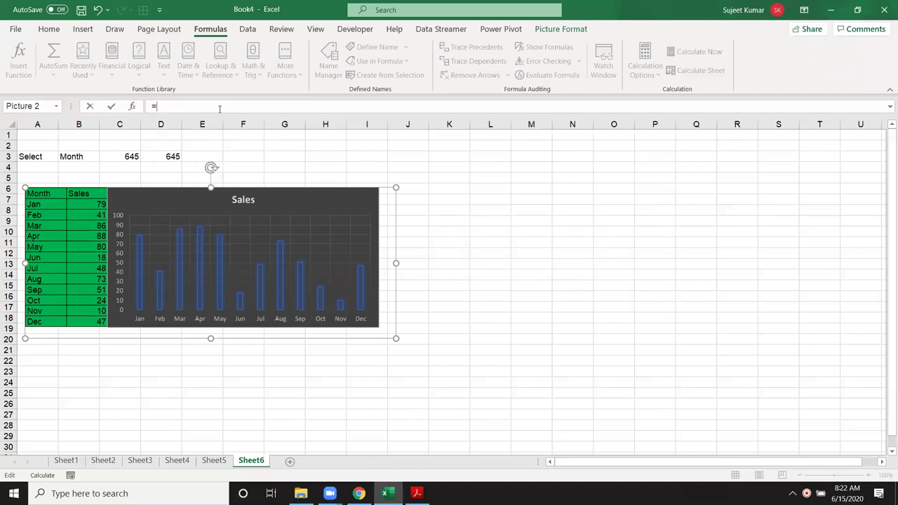
pyautogui.click(91, 156)
pyautogui.press('Return')
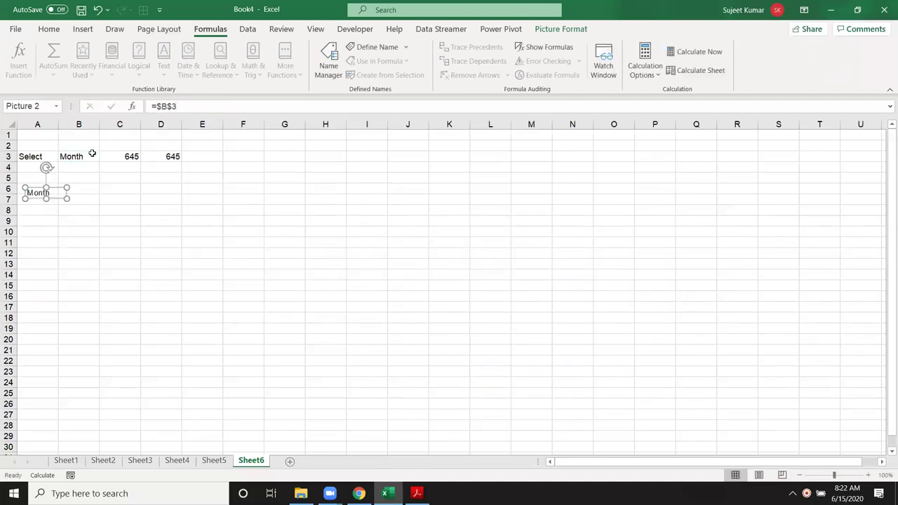
pyautogui.click(203, 111)
pyautogui.press('BackSpace')
pyautogui.press('BackSpace')
pyautogui.press('BackSpace')
pyautogui.press('BackSpace')
# Try linking the picture to =INDIRECT($B$3) and dismiss the resulting reference error.
pyautogui.write('Ind')
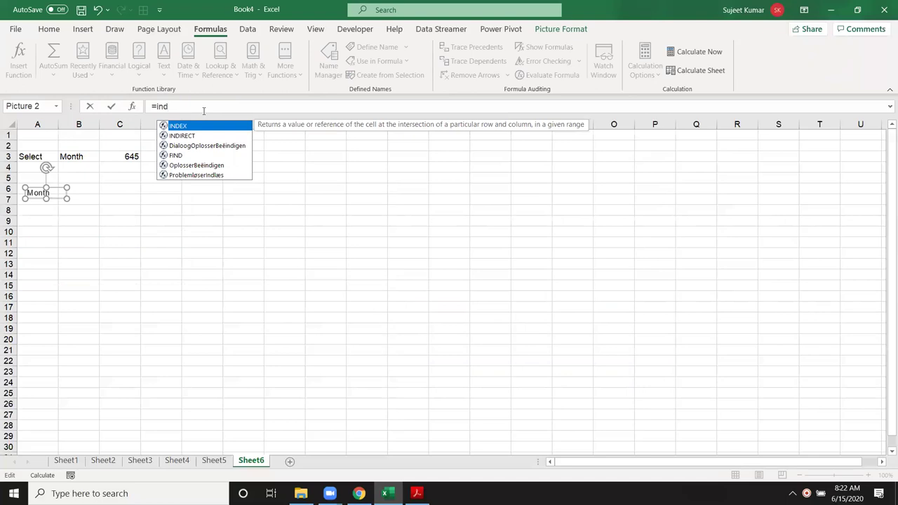
pyautogui.write('i')
pyautogui.press('Tab')
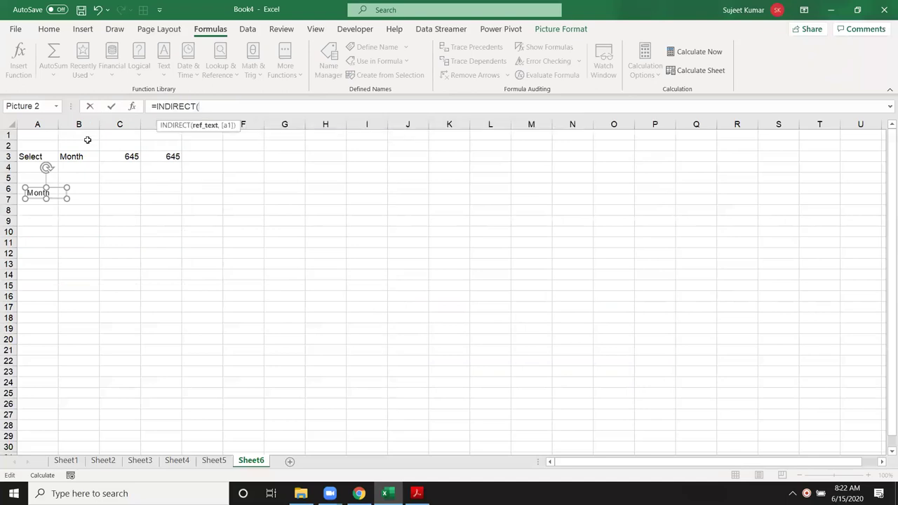
pyautogui.click(83, 155)
pyautogui.write(')')
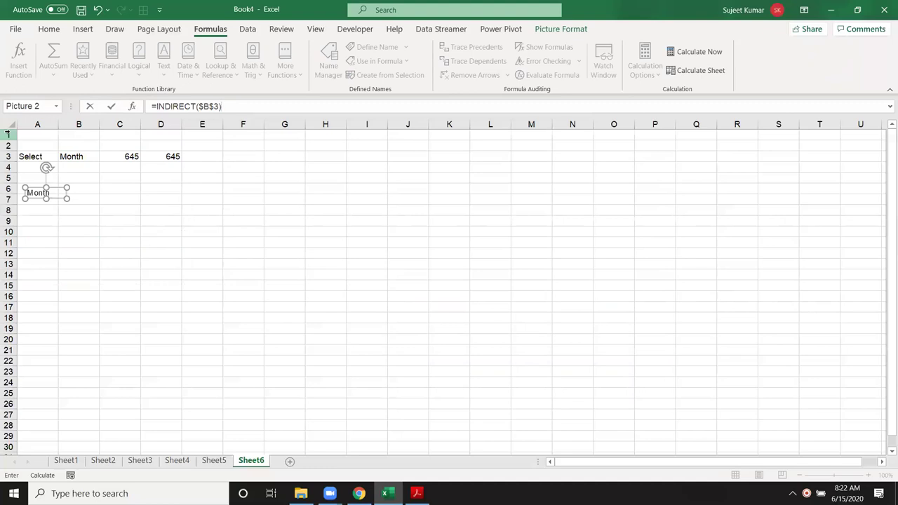
pyautogui.press('Return')
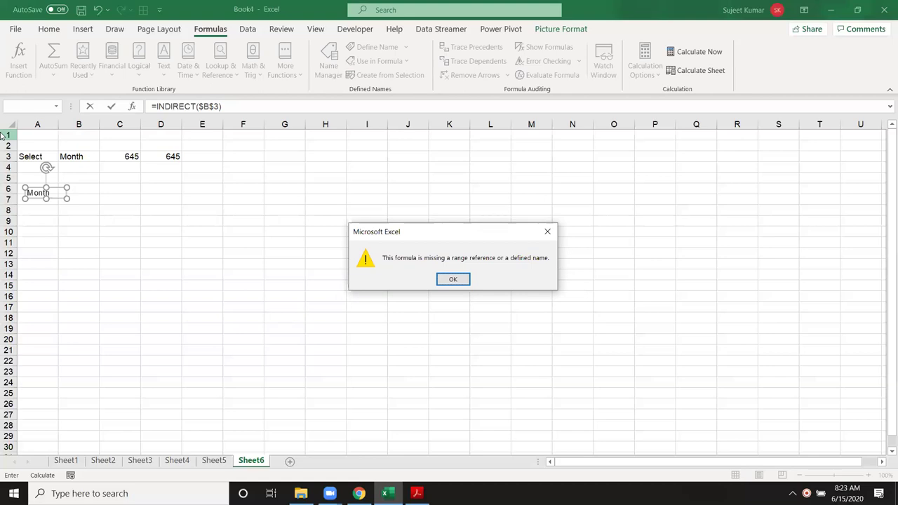
pyautogui.press('Return')
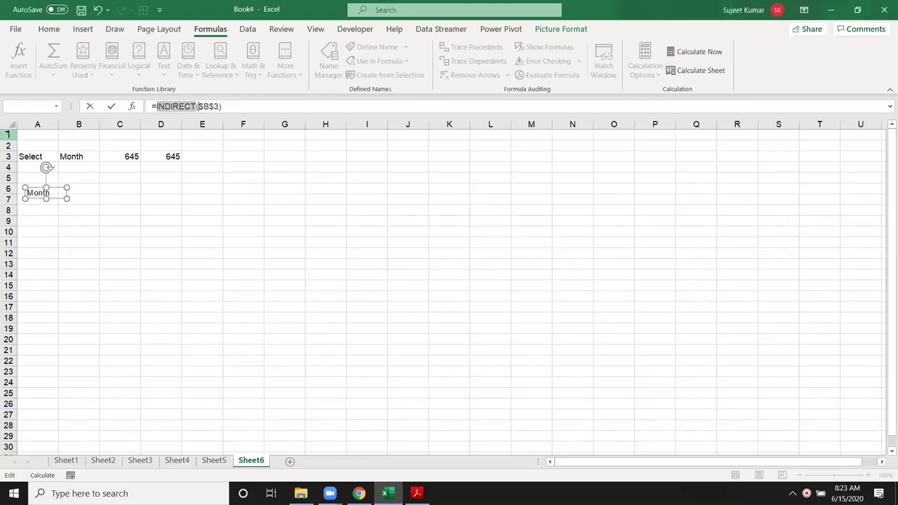
# Cancel the edit and undo back to the =Month link, restoring table and chart.
pyautogui.press('BackSpace')
pyautogui.hotkey('ctrl', 'y')
pyautogui.hotkey('ctrl', 'z')
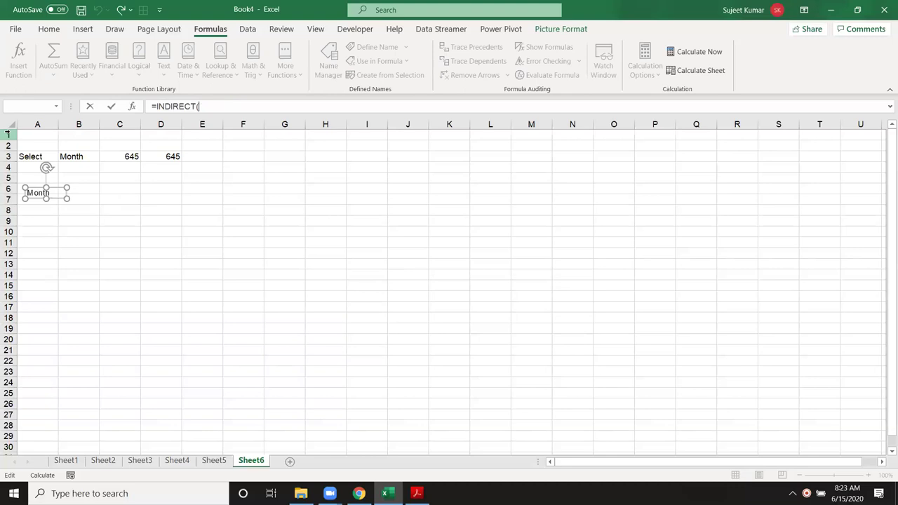
pyautogui.press('Escape')
pyautogui.hotkey('ctrl', 'z')
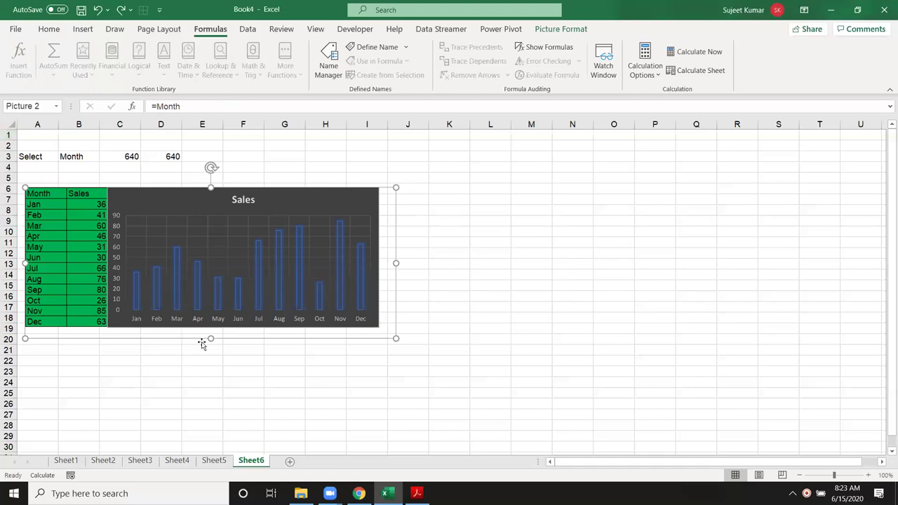
# Review the workbook's existing defined names.
pyautogui.click(501, 210)
pyautogui.click(329, 70)
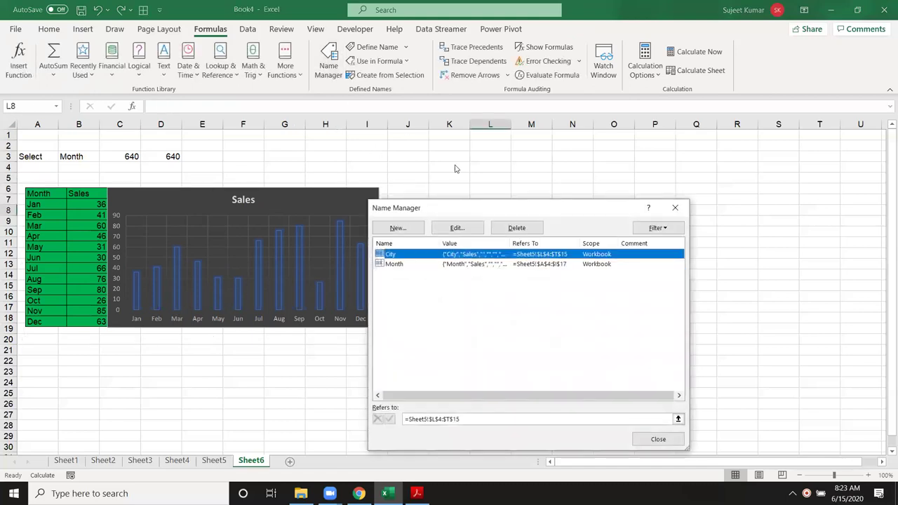
pyautogui.click(678, 209)
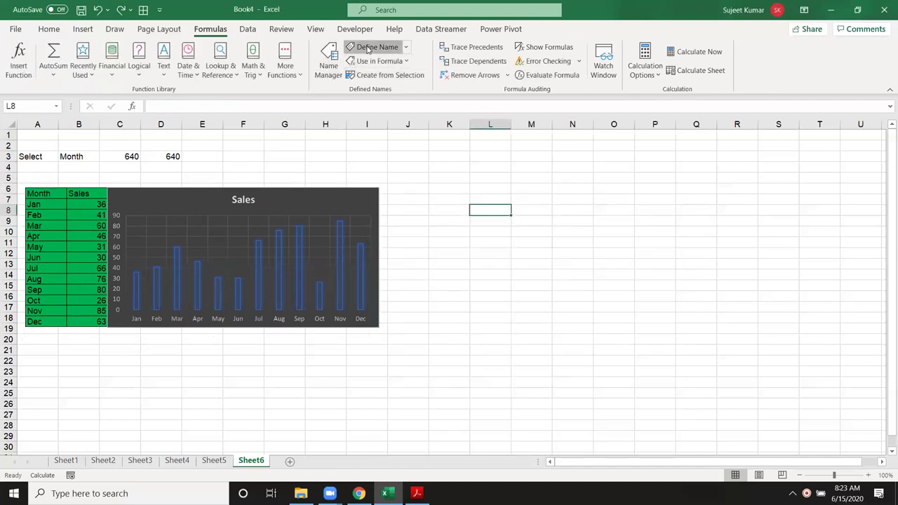
# Create the name sh referring to =INDIRECT(Sheet6!$B$3).
pyautogui.click(377, 47)
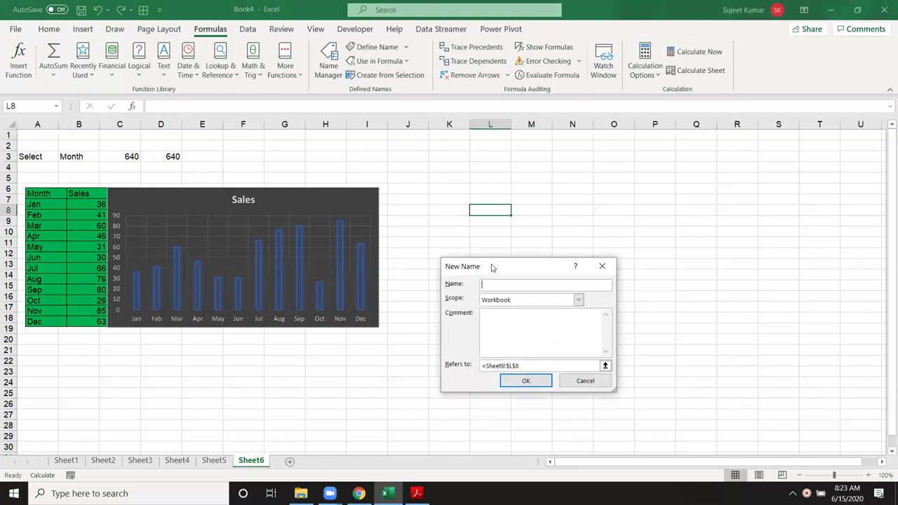
pyautogui.moveTo(493, 267); pyautogui.dragTo(437, 176)
pyautogui.write('sh')
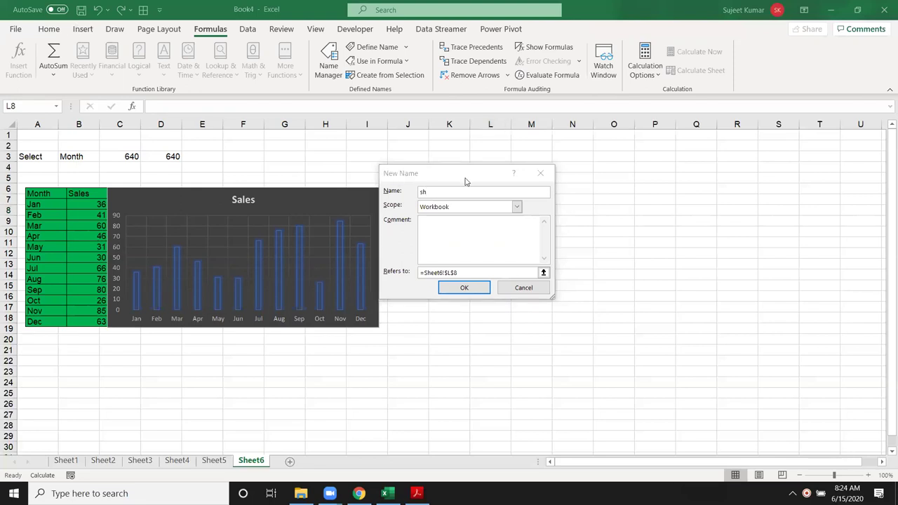
pyautogui.moveTo(458, 273); pyautogui.dragTo(423, 273)
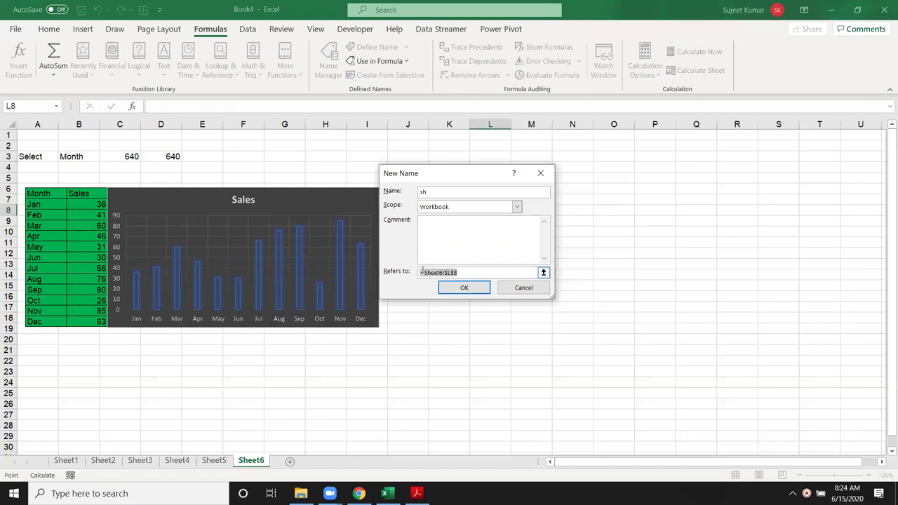
pyautogui.press('BackSpace')
pyautogui.write('o')
pyautogui.write('direct(')
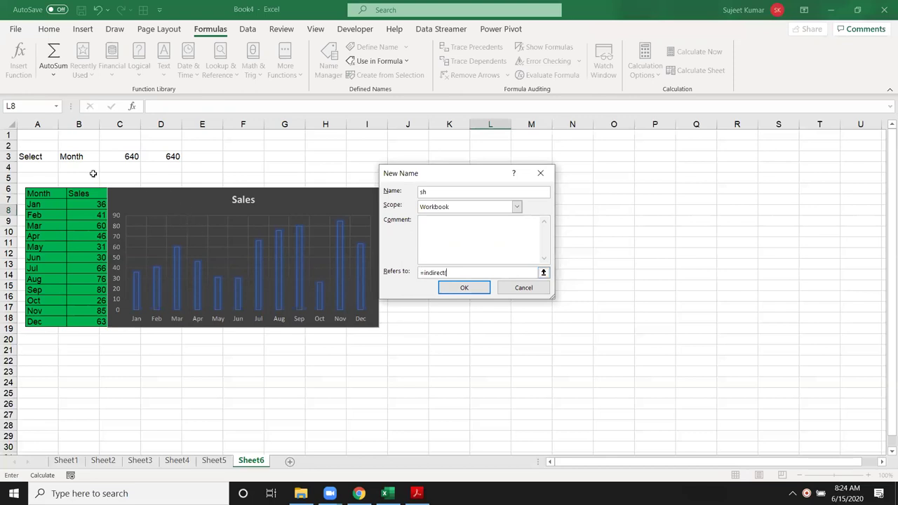
pyautogui.click(71, 156)
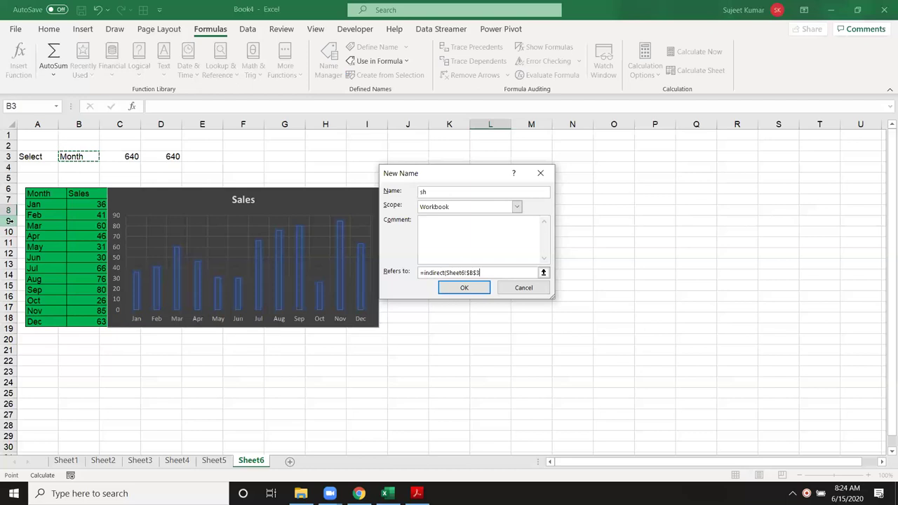
pyautogui.write(')')
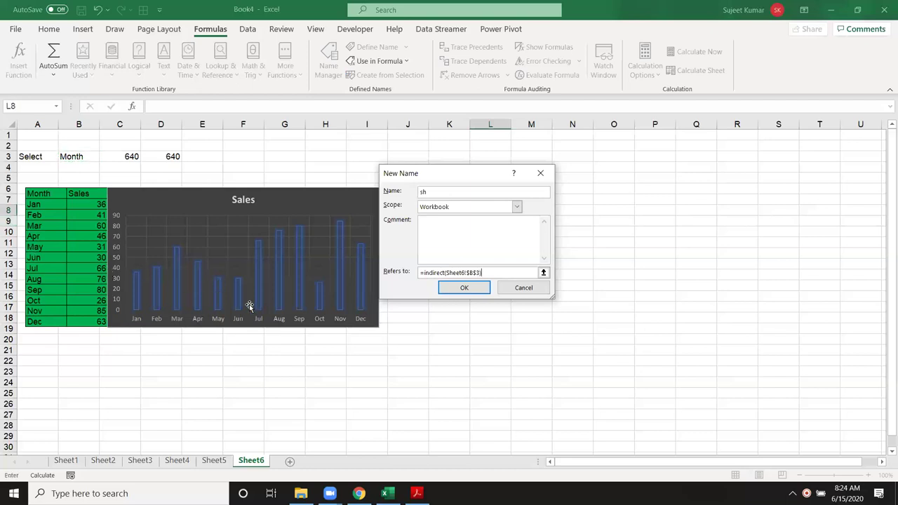
pyautogui.click(450, 293)
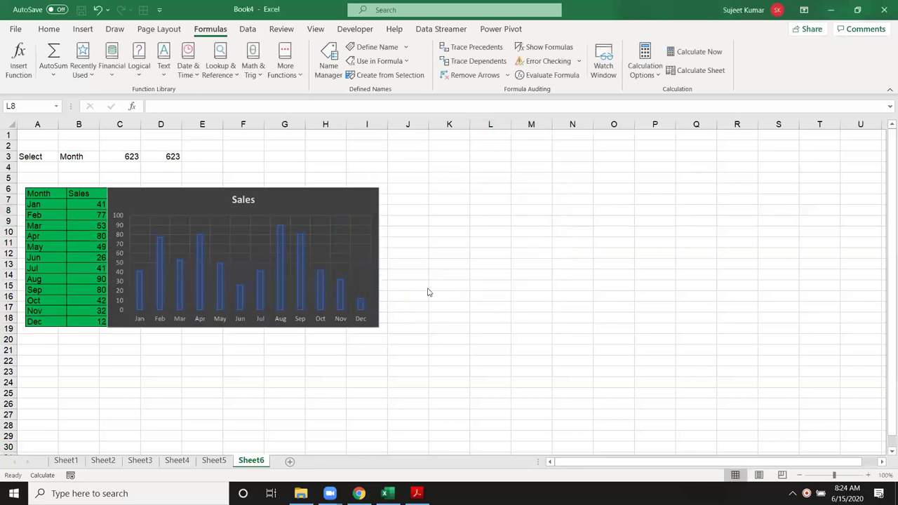
# Replace Month with sh in the linked picture's formula, making it =sh.
pyautogui.click(379, 228)
pyautogui.click(178, 106)
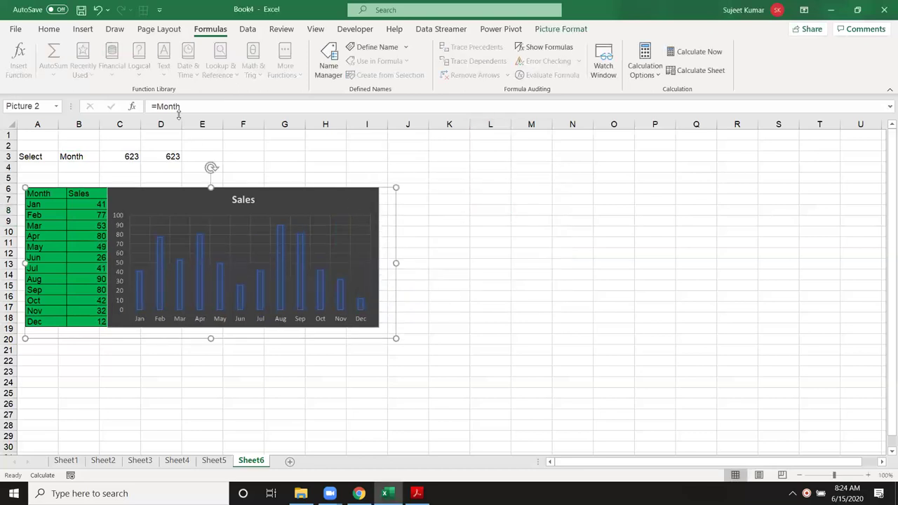
pyautogui.doubleClick(178, 107)
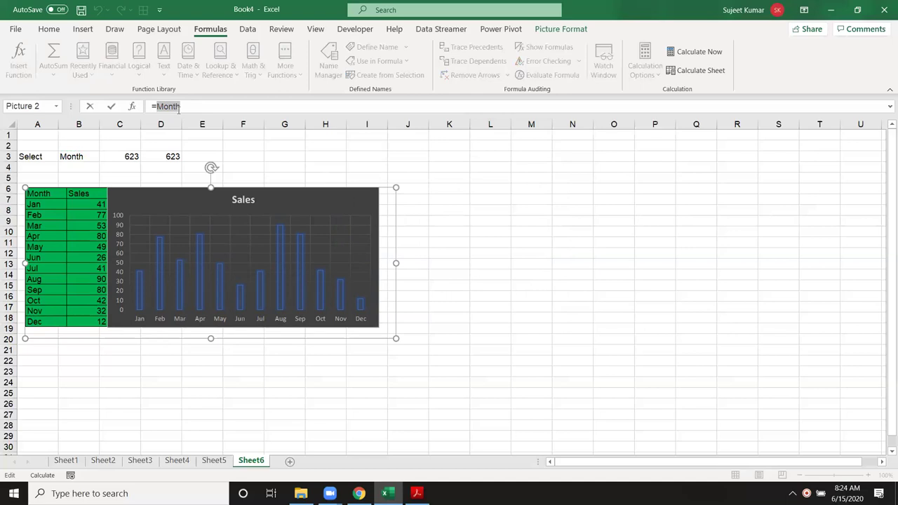
pyautogui.write('sh')
pyautogui.press('Return')
# Open Name Manager and select sh to review its INDIRECT definition.
pyautogui.click(89, 161)
pyautogui.click(161, 198)
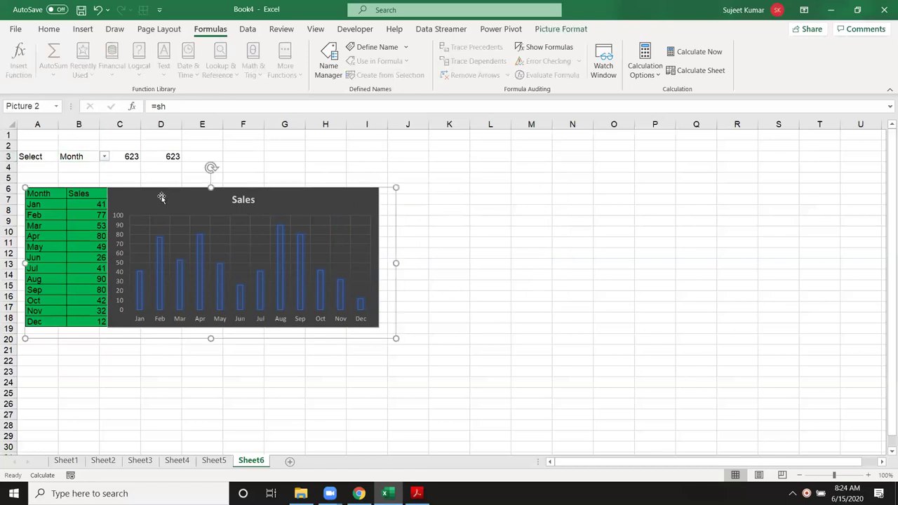
pyautogui.click(295, 155)
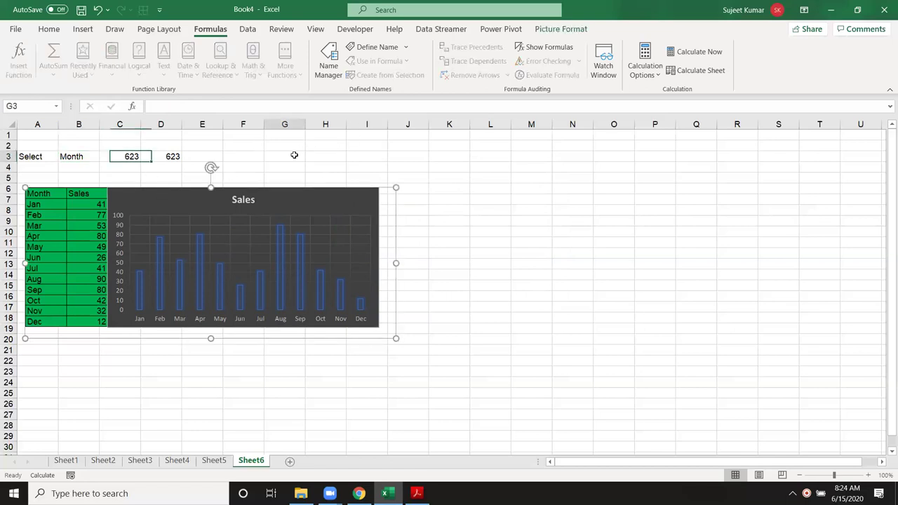
pyautogui.click(328, 60)
pyautogui.click(374, 181)
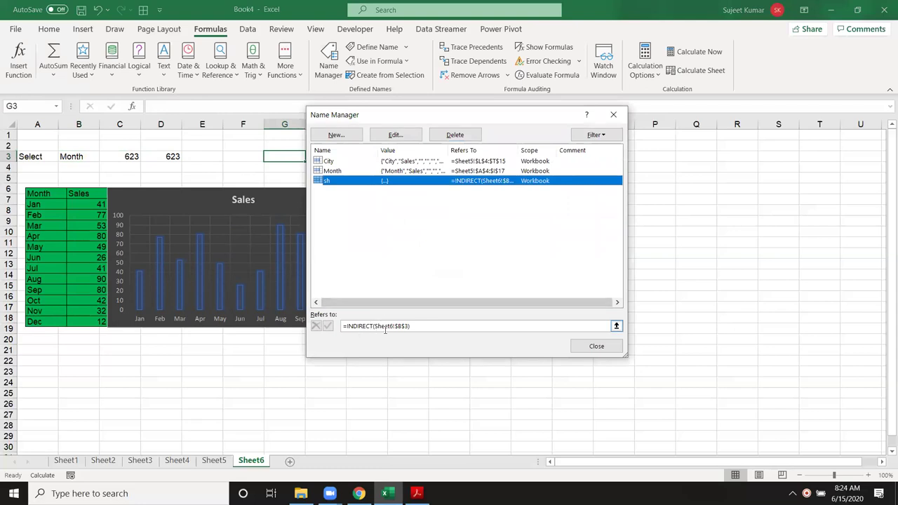
# Move Name Manager off the chart, confirm sh's definition, close it, and reselect the =sh picture.
pyautogui.moveTo(354, 118); pyautogui.dragTo(356, 118)
pyautogui.moveTo(470, 120); pyautogui.dragTo(585, 119)
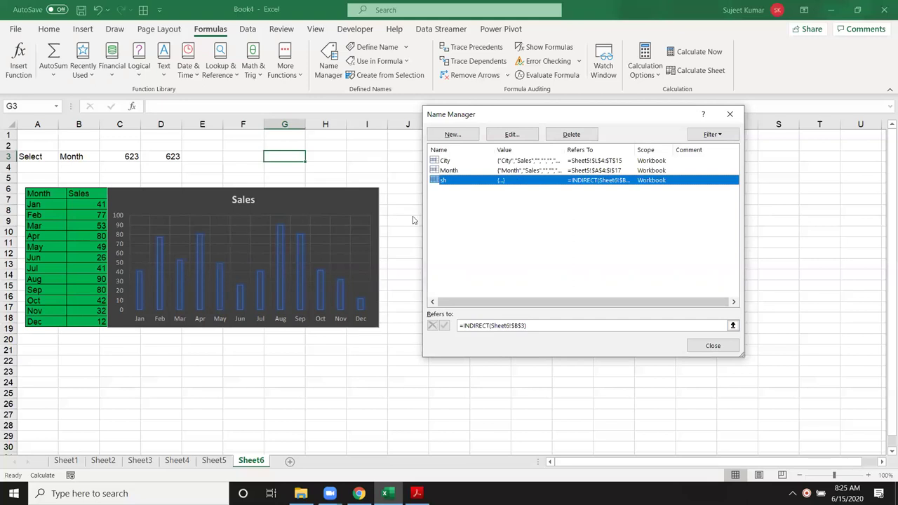
pyautogui.click(473, 302)
pyautogui.press('Escape')
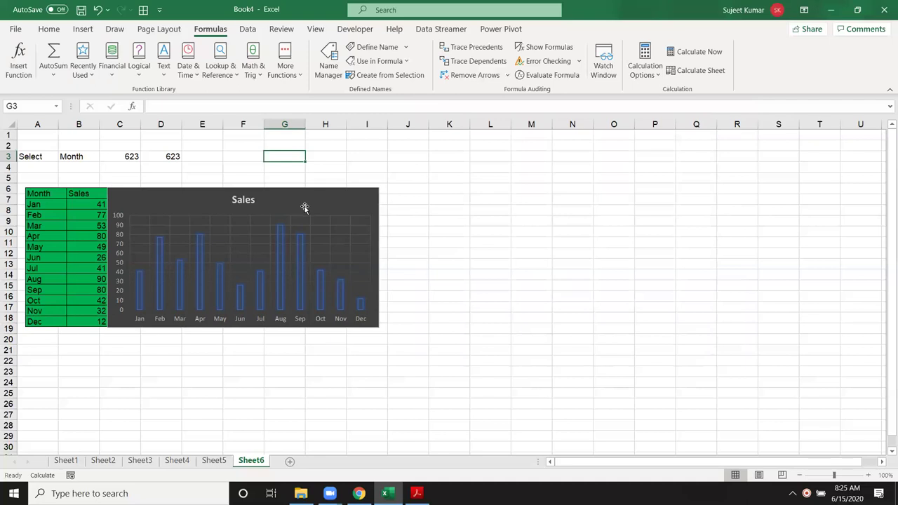
pyautogui.click(306, 207)
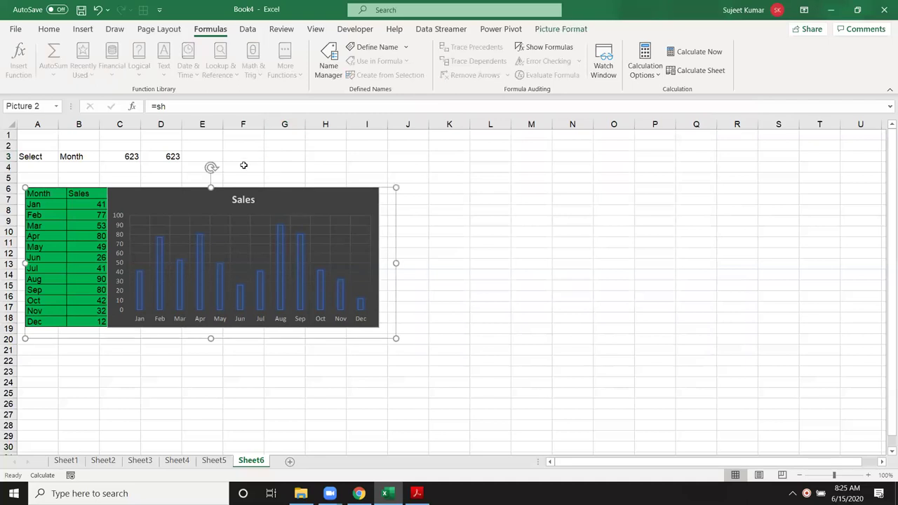
# Switch B3 to City and check what sh and City refer to in Name Manager.
pyautogui.click(84, 157)
pyautogui.click(103, 156)
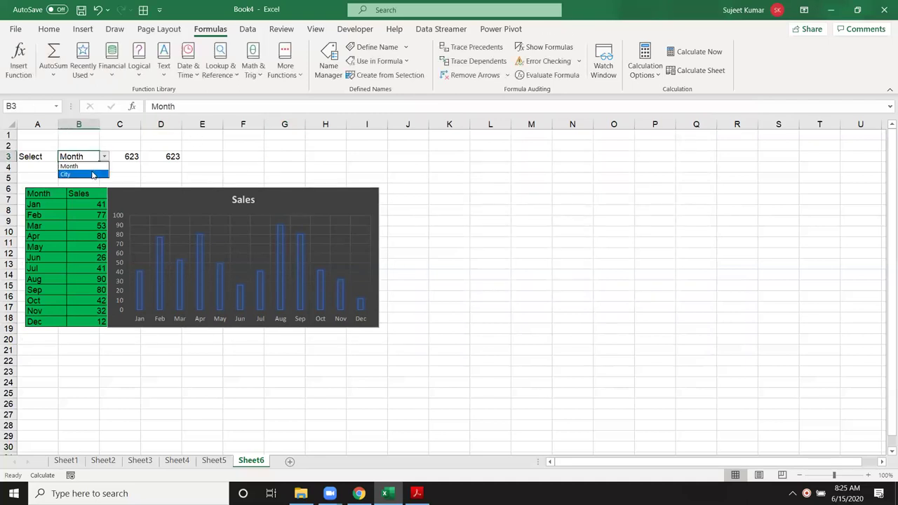
pyautogui.click(71, 174)
pyautogui.click(329, 59)
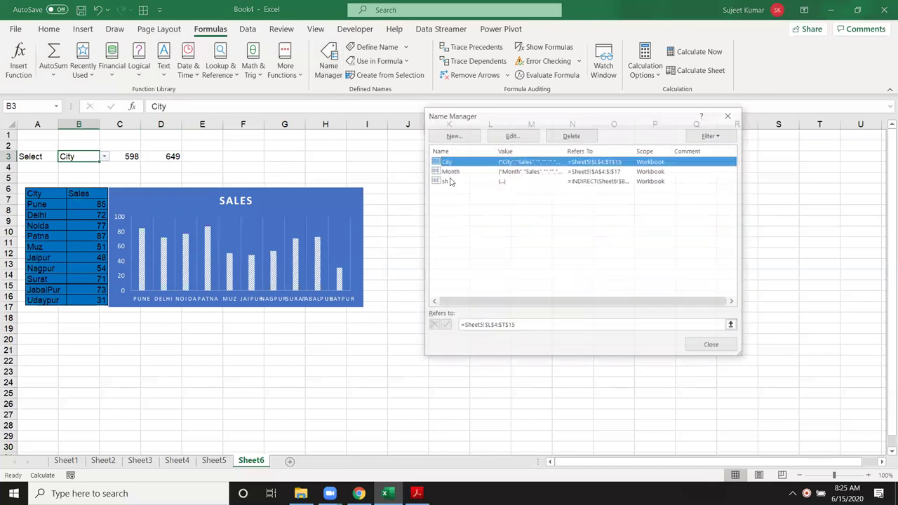
pyautogui.click(460, 181)
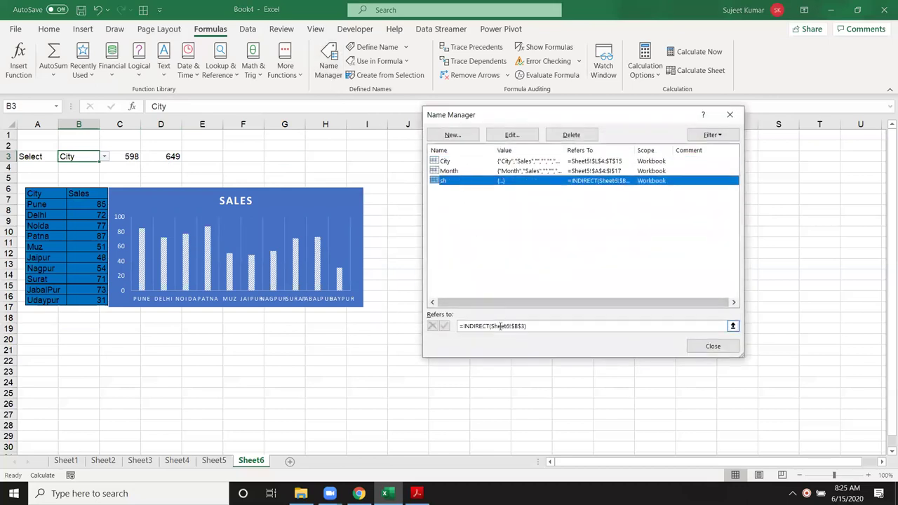
pyautogui.click(454, 161)
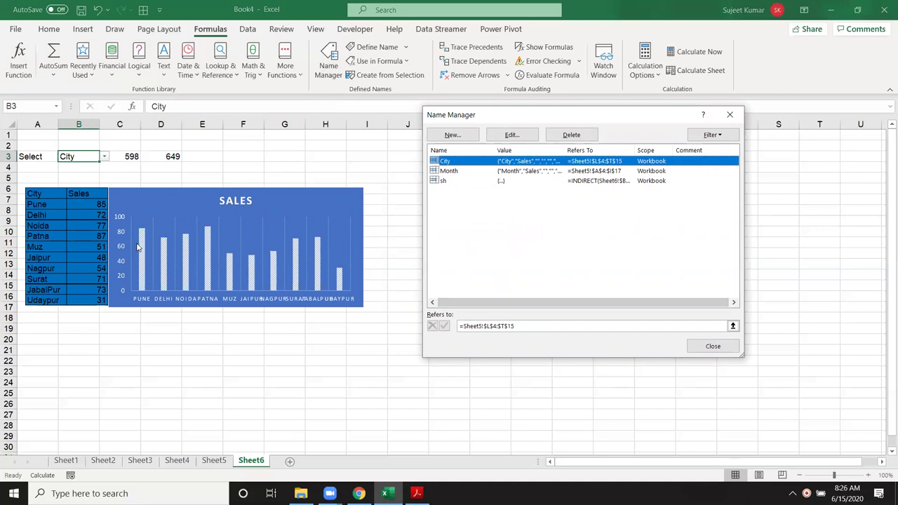
pyautogui.press('Escape')
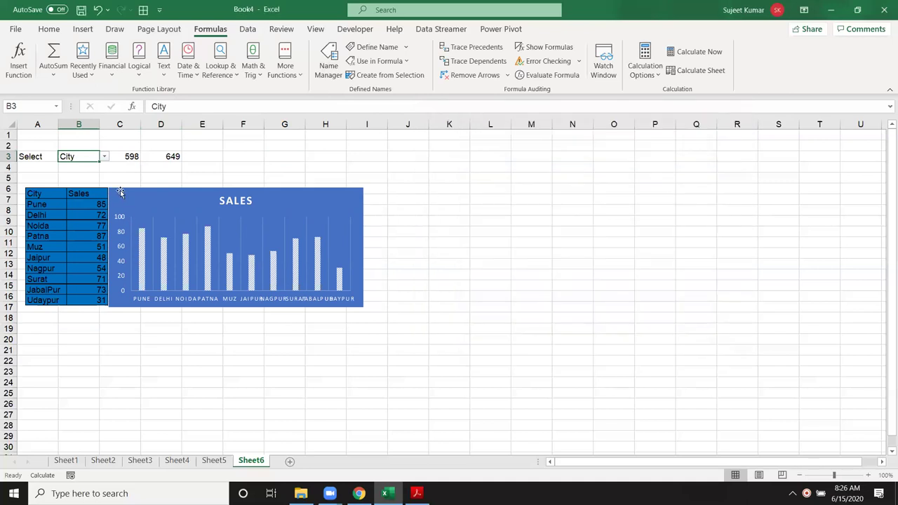
# Toggle B3 between Month and City, ending on Month with totals 521.
pyautogui.click(103, 156)
pyautogui.click(103, 165)
pyautogui.click(104, 156)
pyautogui.click(105, 174)
pyautogui.click(103, 157)
pyautogui.click(105, 167)
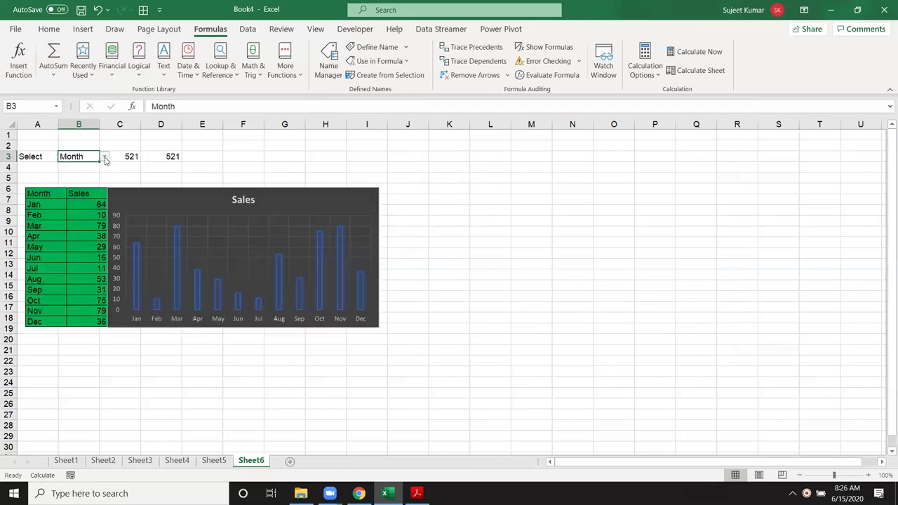
pyautogui.click(137, 156)
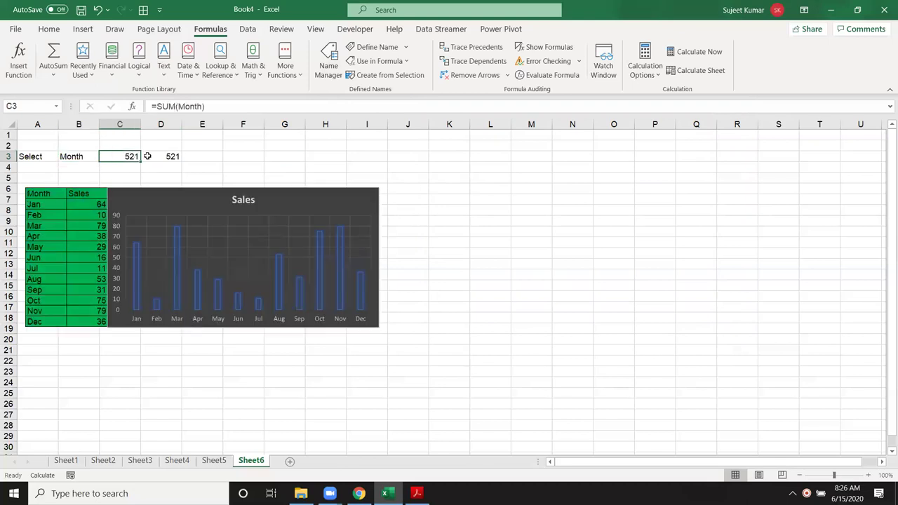
pyautogui.click(160, 153)
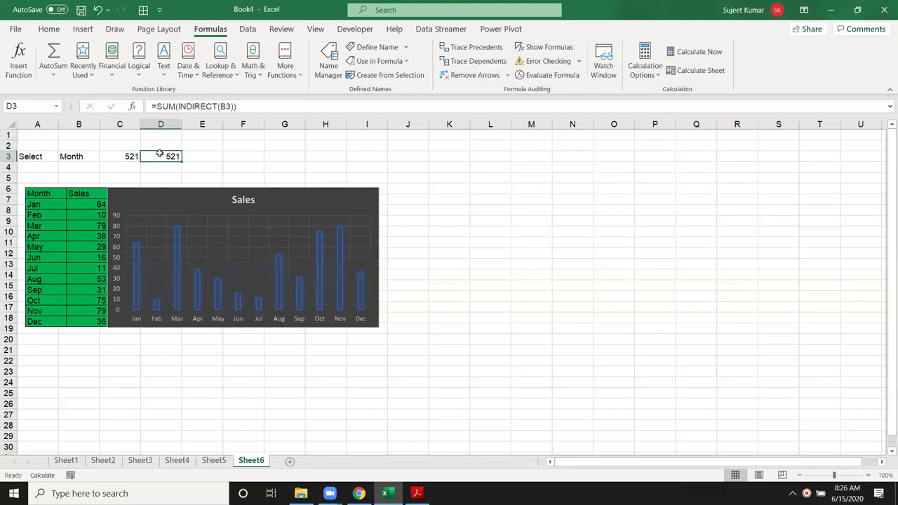
pyautogui.click(78, 156)
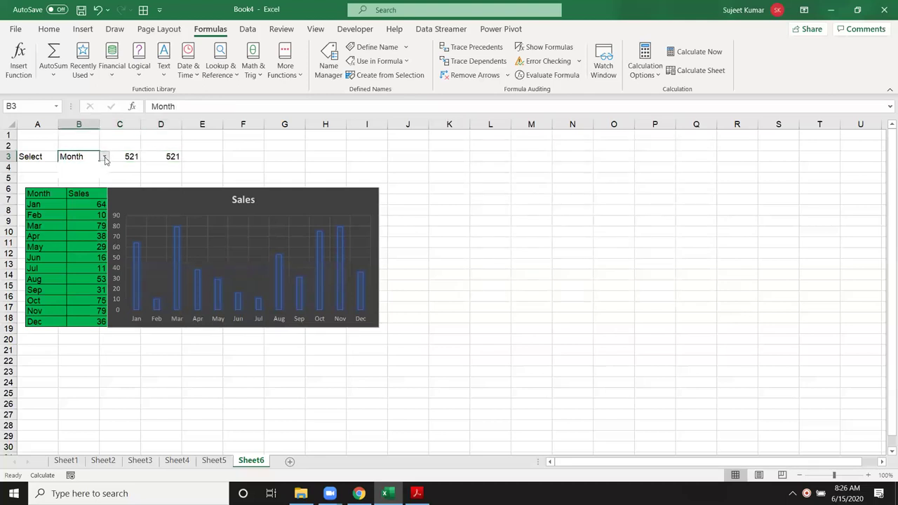
pyautogui.click(104, 156)
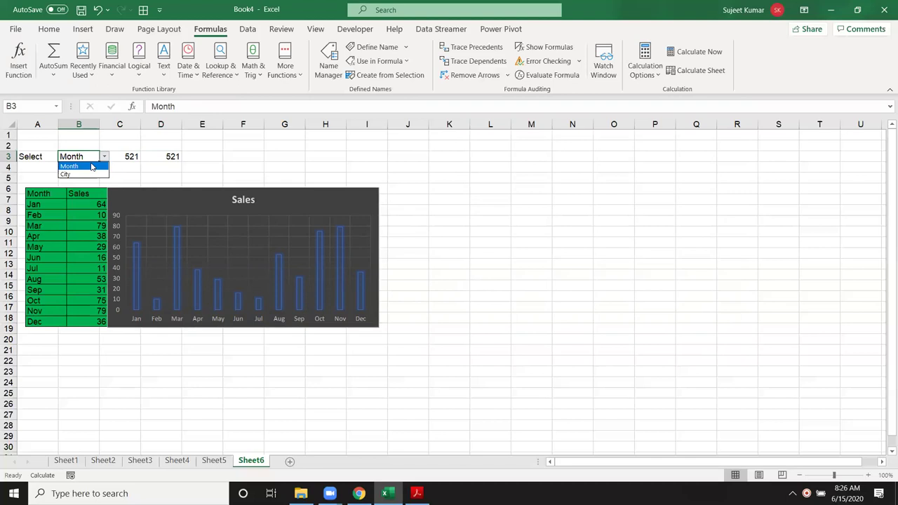
pyautogui.click(91, 167)
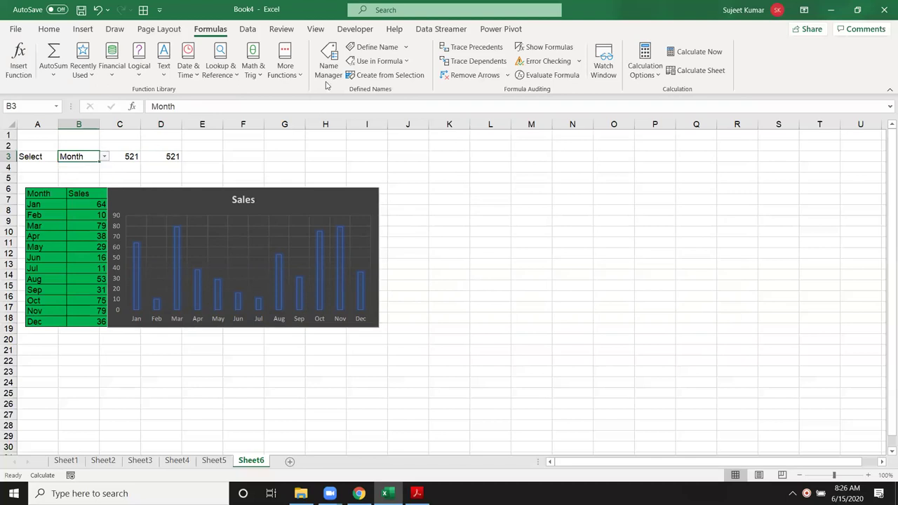
pyautogui.click(328, 67)
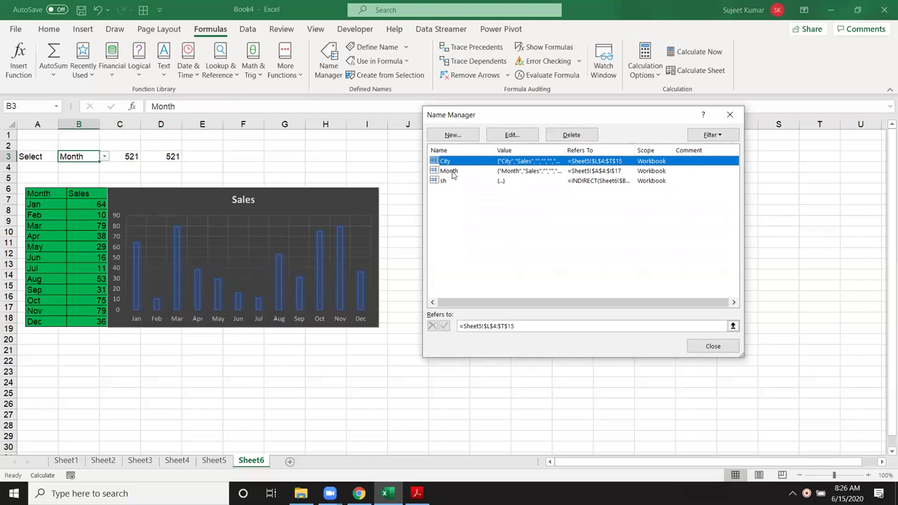
pyautogui.press('Escape')
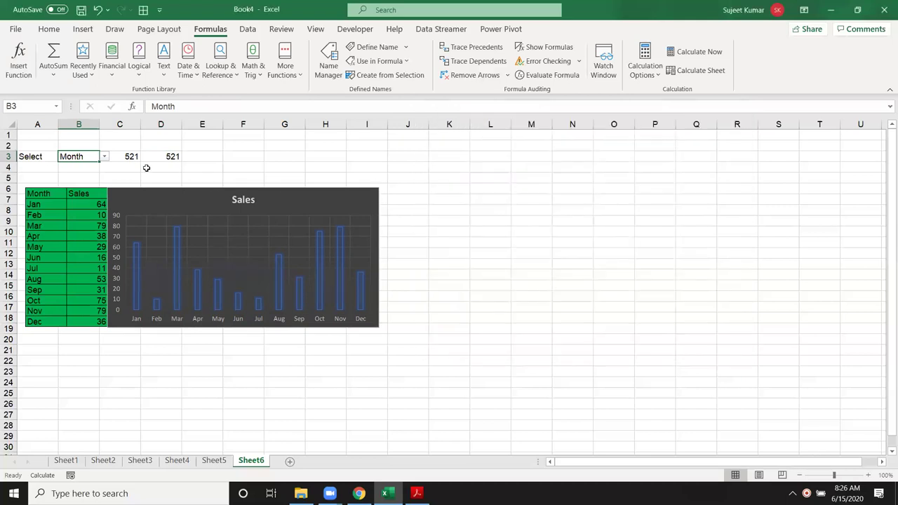
pyautogui.click(130, 156)
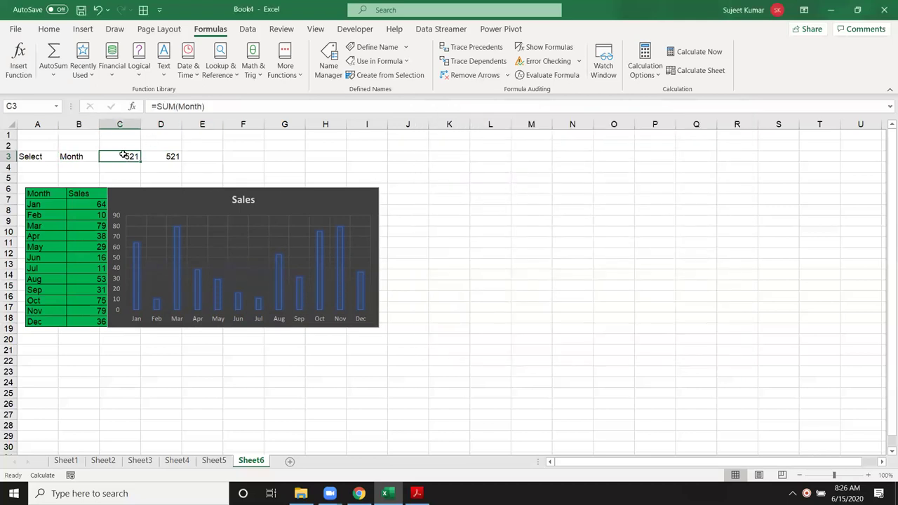
pyautogui.doubleClick(123, 154)
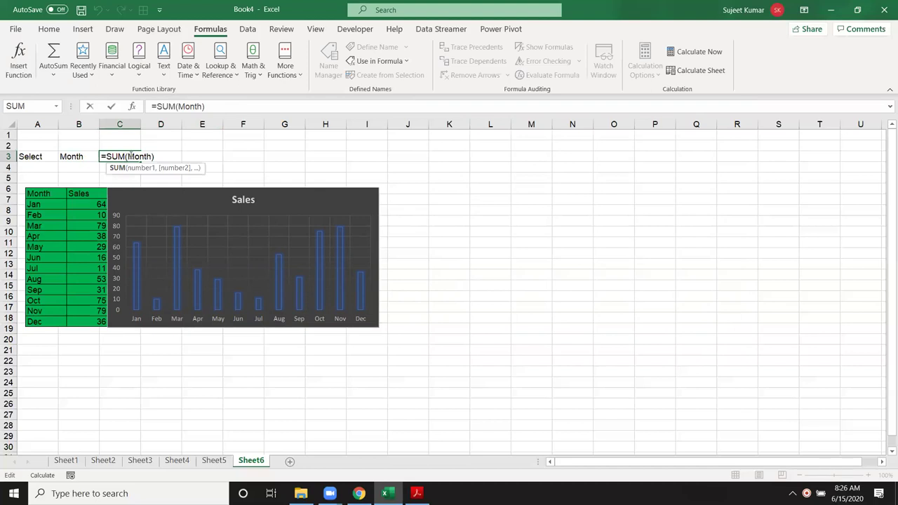
pyautogui.doubleClick(130, 156)
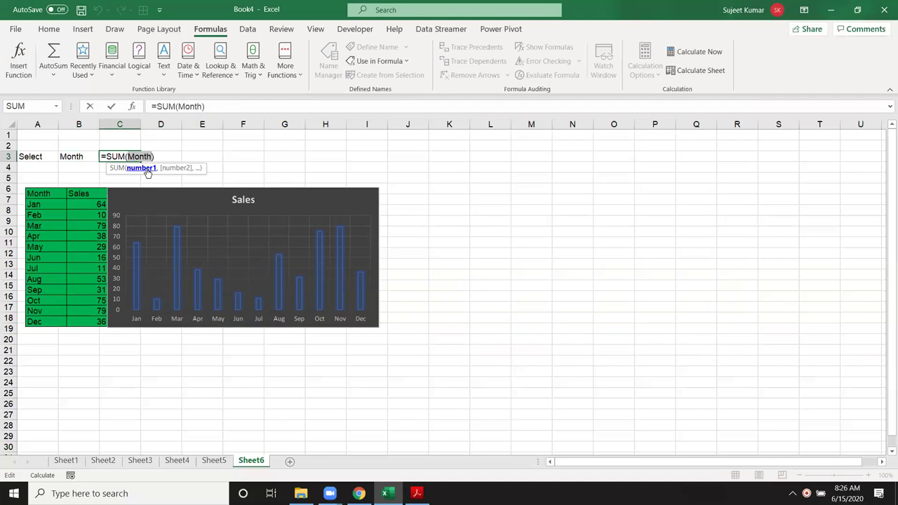
pyautogui.write('A1')
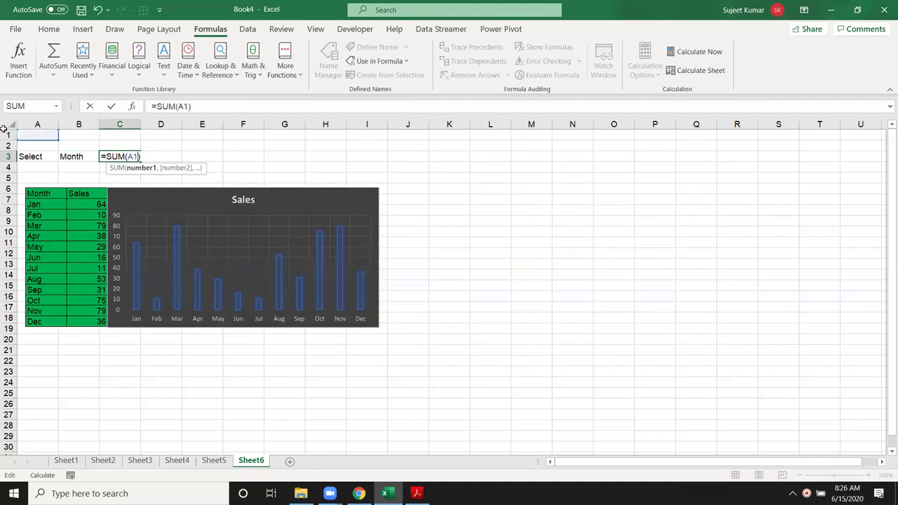
pyautogui.press('BackSpace')
pyautogui.press('BackSpace')
pyautogui.write('"A1"')
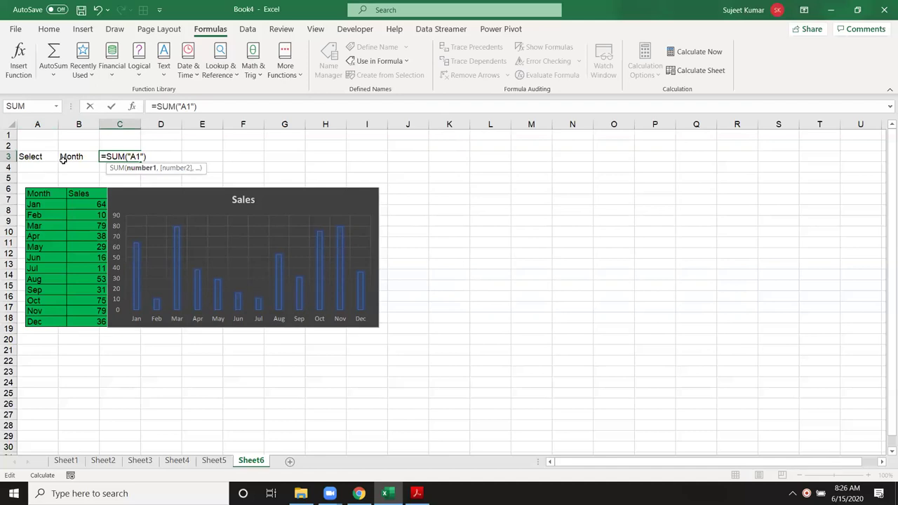
pyautogui.hotkey('ctrl', 'Return')
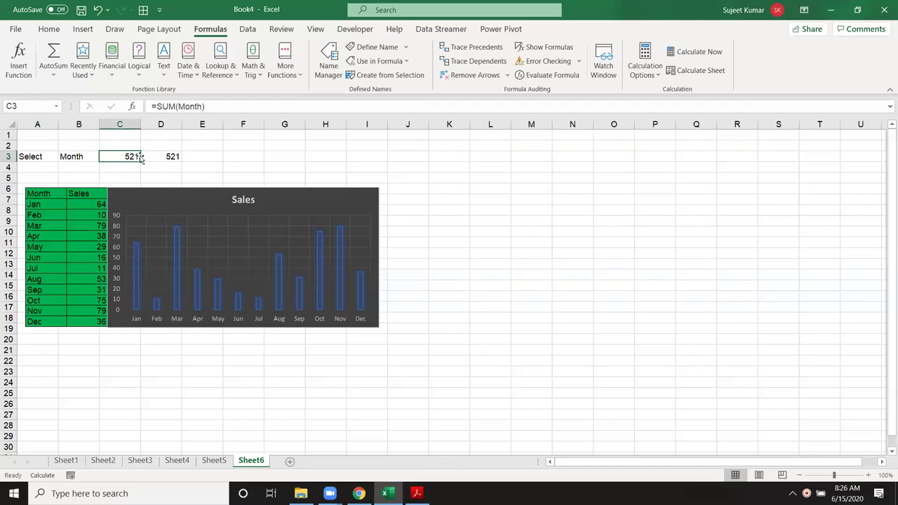
pyautogui.doubleClick(169, 155)
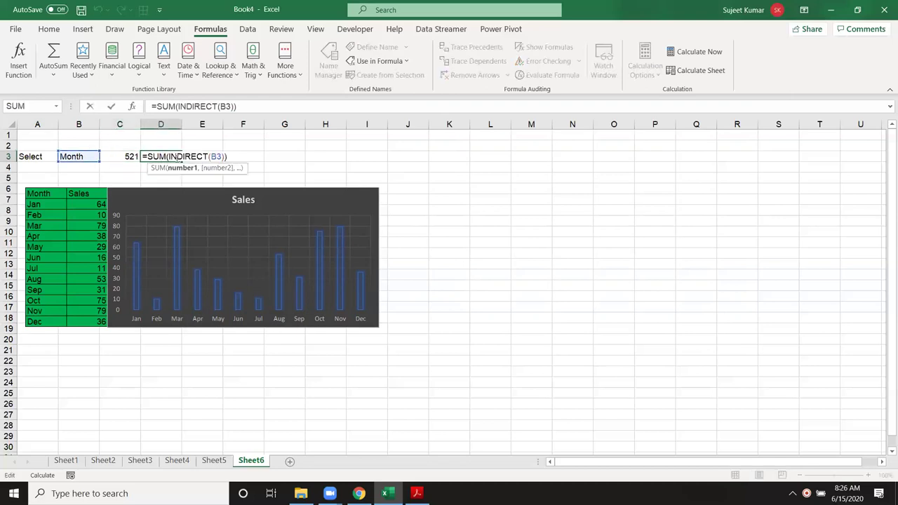
pyautogui.moveTo(168, 157); pyautogui.dragTo(226, 157)
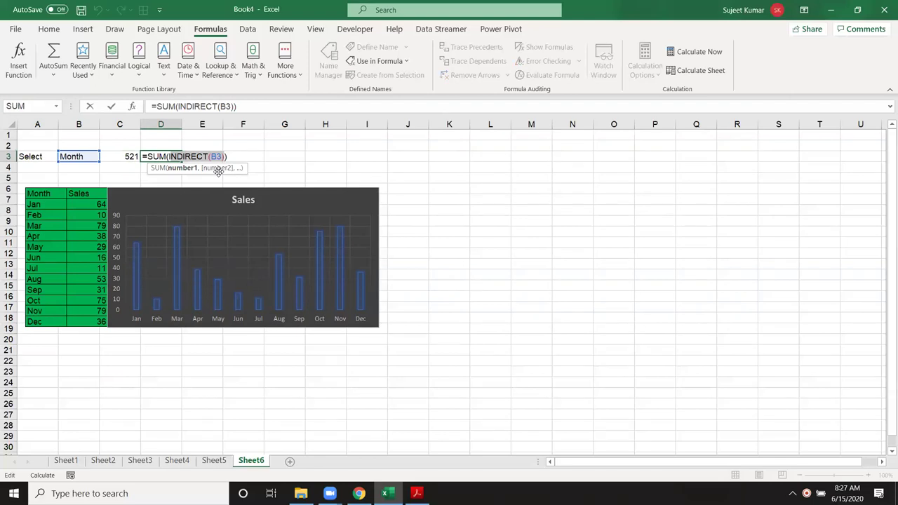
pyautogui.hotkey('ctrl', 'Return')
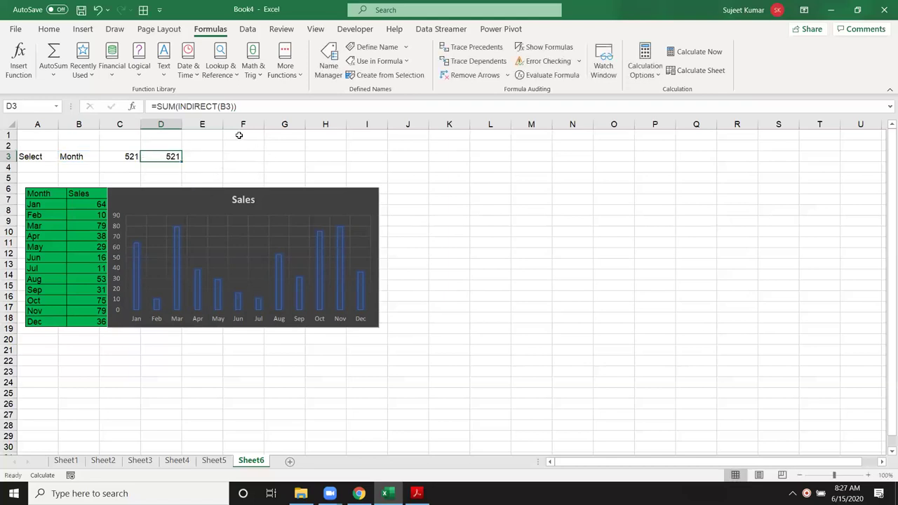
pyautogui.click(188, 200)
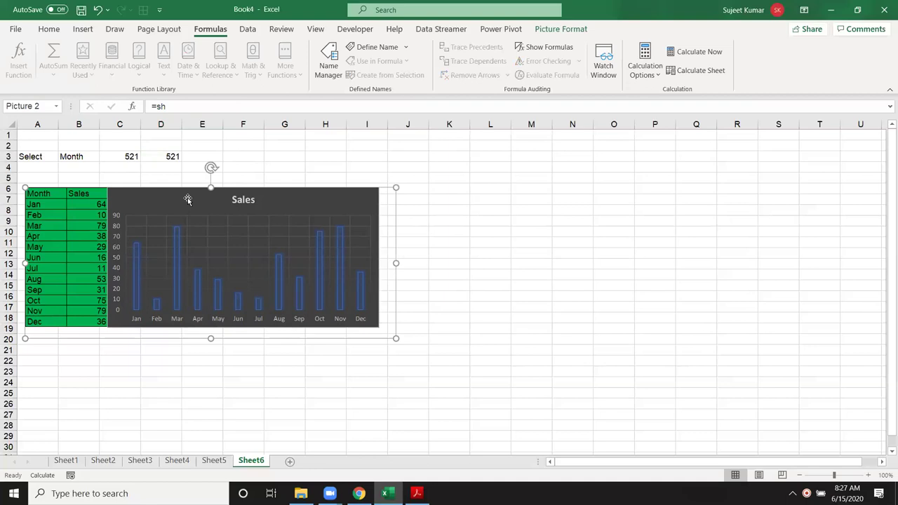
# Check in Name Manager what the name sh currently refers to.
pyautogui.click(526, 187)
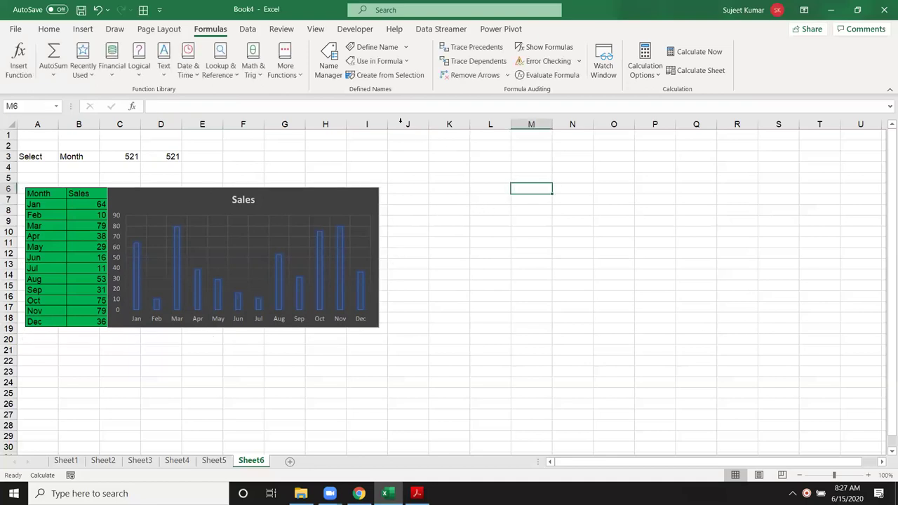
pyautogui.click(322, 77)
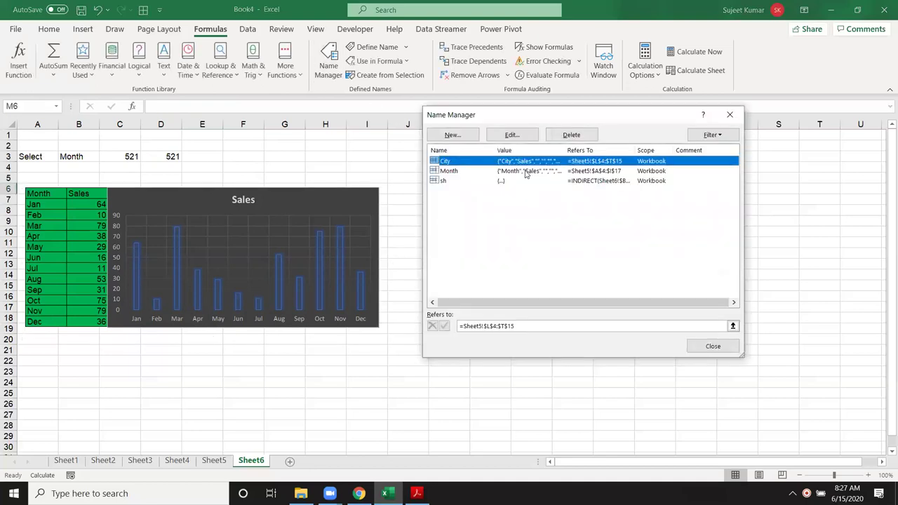
pyautogui.click(521, 183)
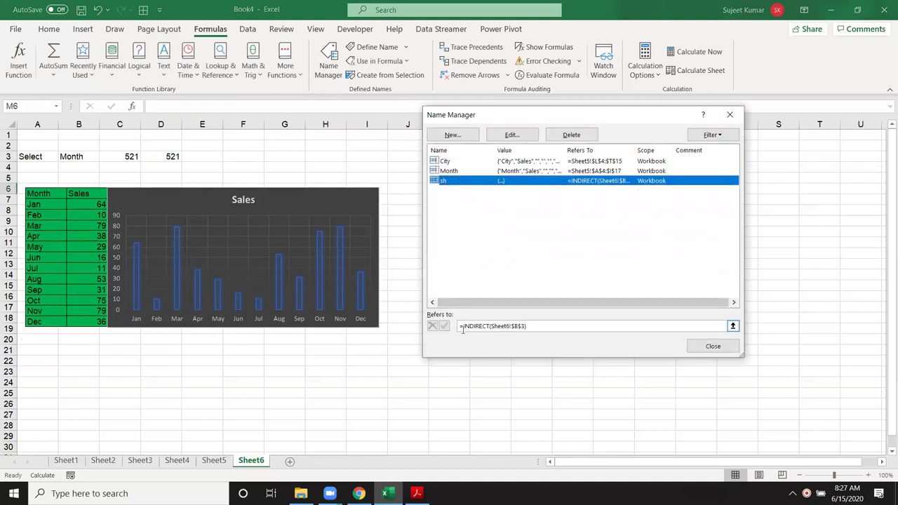
pyautogui.press('Escape')
# Change the name sh to refer to =INDIRECT(Sheet6!$B$3) and close Name Manager.
pyautogui.click(163, 214)
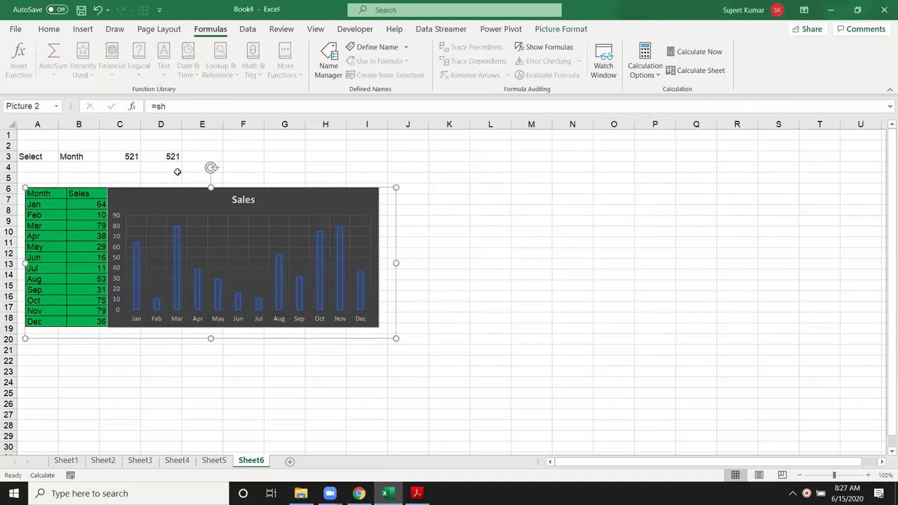
pyautogui.click(329, 60)
pyautogui.click(464, 180)
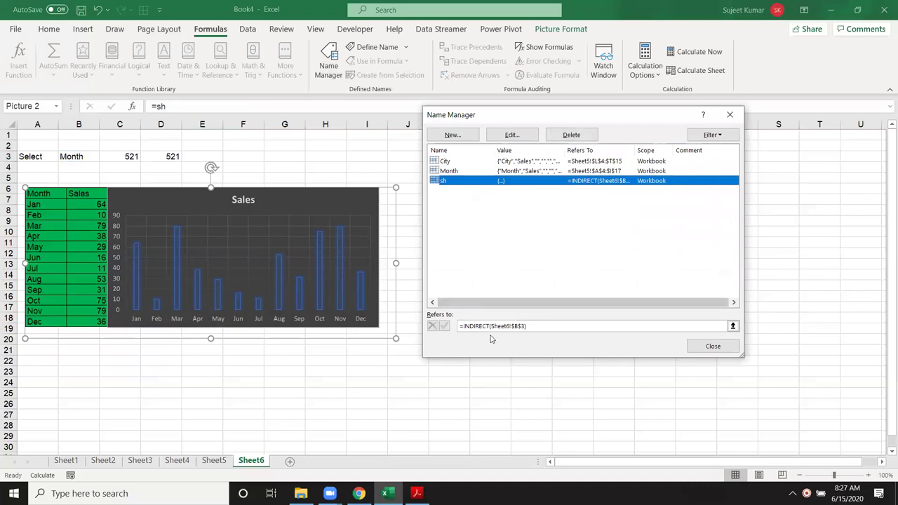
pyautogui.click(492, 327)
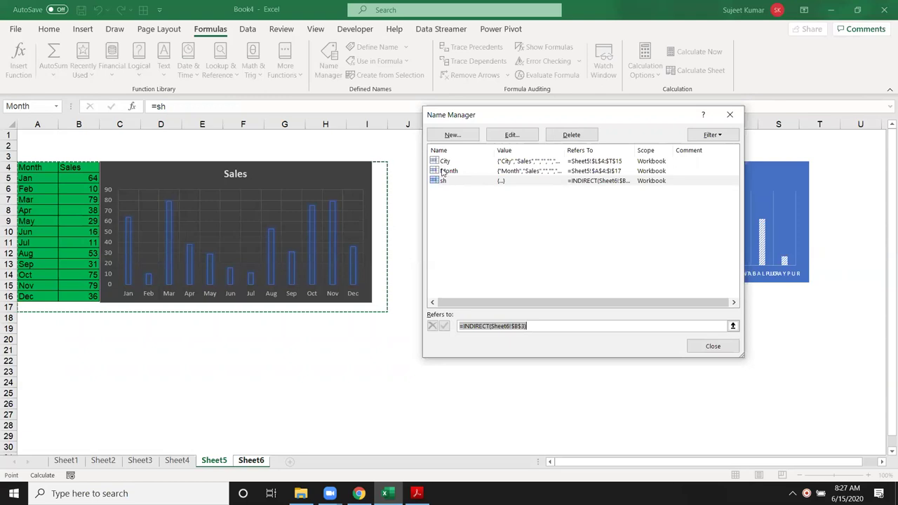
pyautogui.press('Return')
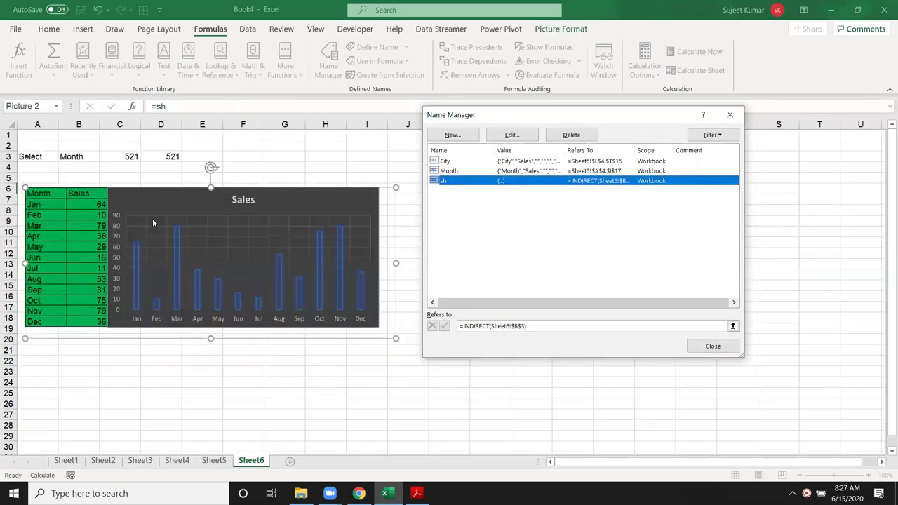
pyautogui.press('Escape')
# Open the Month/City dropdown in cell B3.
pyautogui.click(321, 154)
pyautogui.click(92, 156)
pyautogui.click(104, 156)
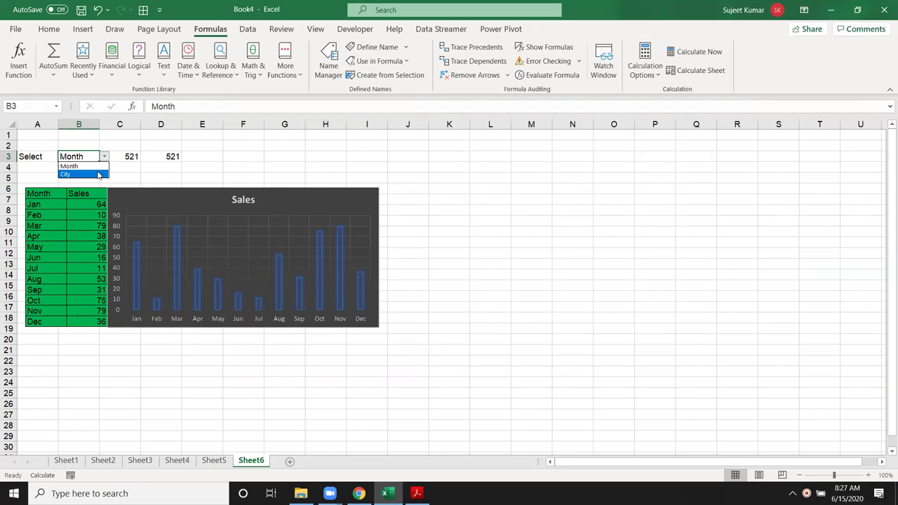
# Toggle B3 between City and Month several times so the picture swaps, ending on Month.
pyautogui.click(98, 175)
pyautogui.click(104, 157)
pyautogui.click(100, 166)
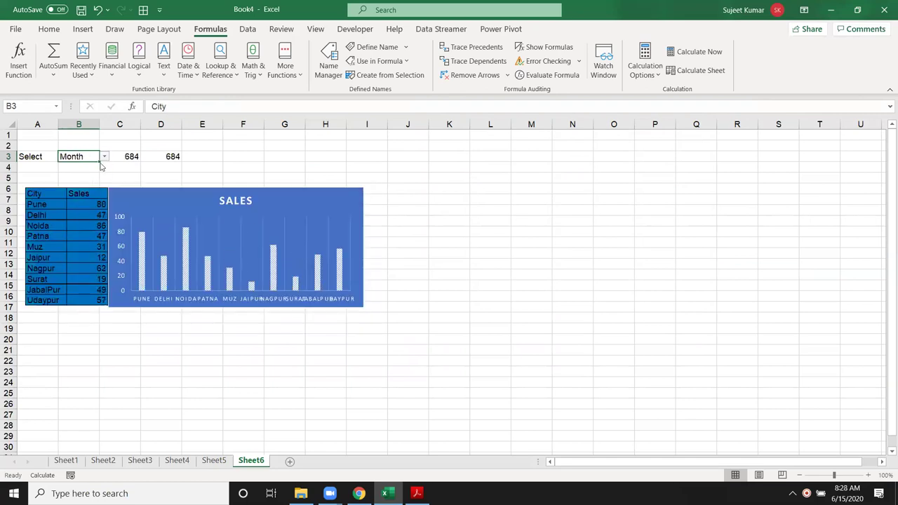
pyautogui.click(104, 157)
pyautogui.click(100, 175)
pyautogui.click(104, 157)
pyautogui.click(100, 174)
pyautogui.click(104, 157)
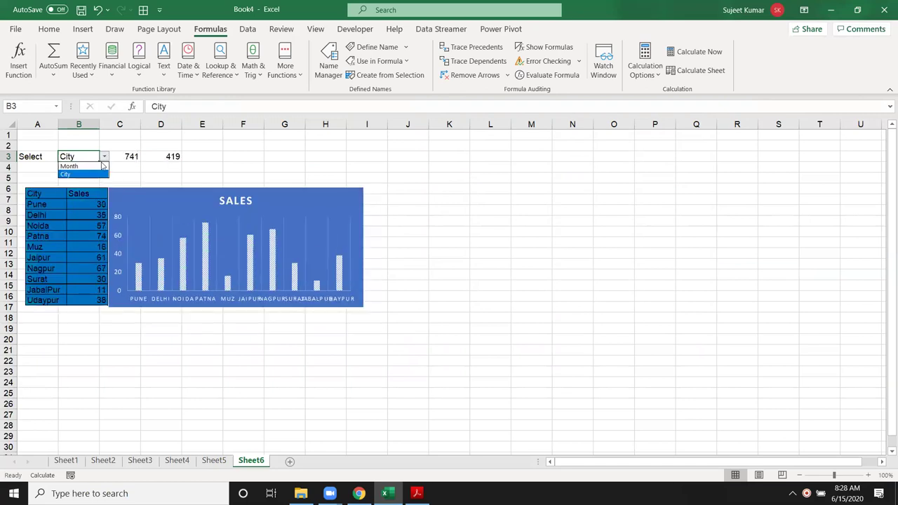
pyautogui.click(101, 165)
pyautogui.click(104, 157)
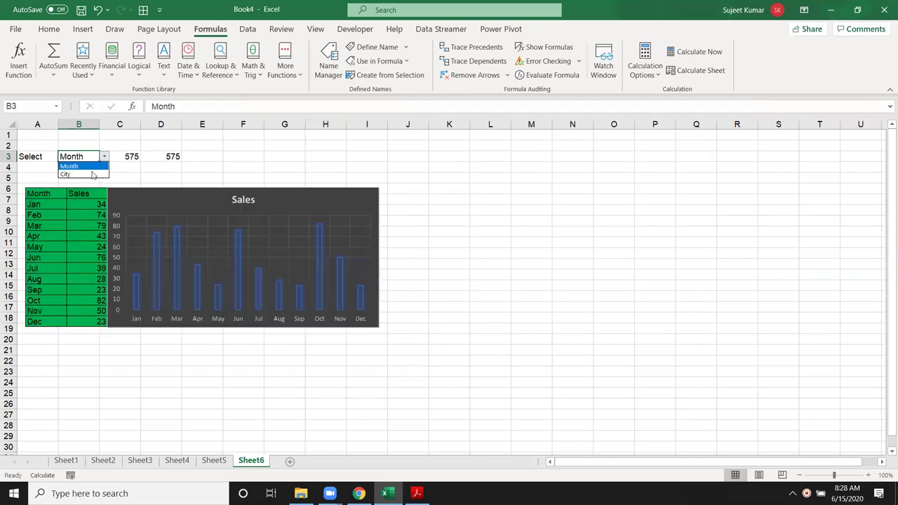
pyautogui.click(92, 174)
pyautogui.click(104, 156)
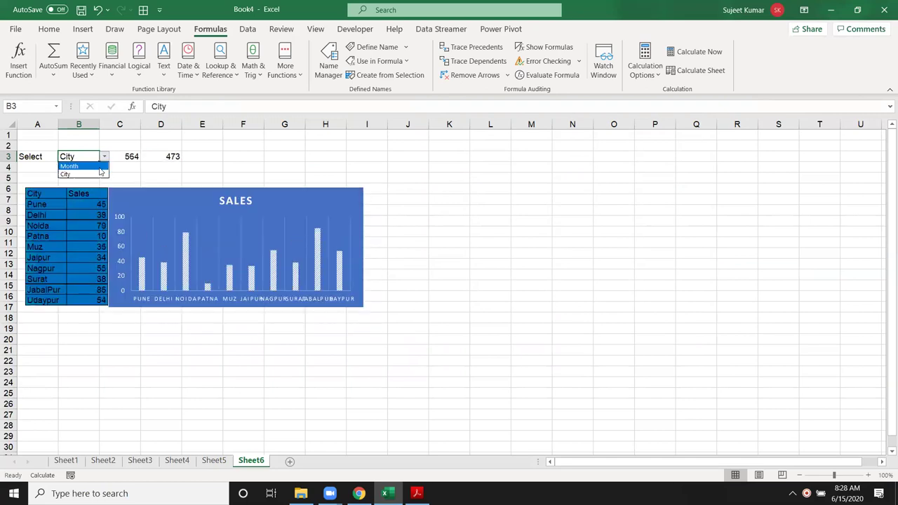
pyautogui.click(96, 166)
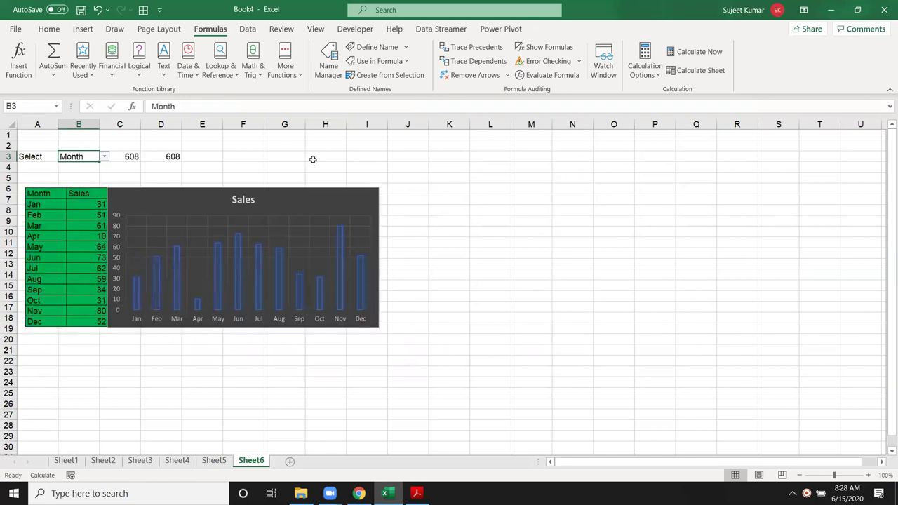
pyautogui.click(313, 160)
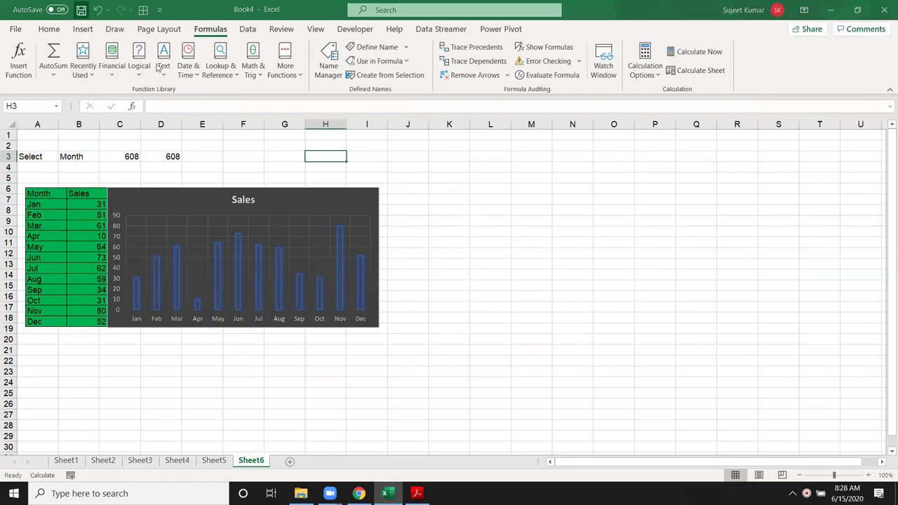
# Save the workbook as the macro-enabled file PL.xlsm in Documents.
pyautogui.hotkey('ctrl', 's')
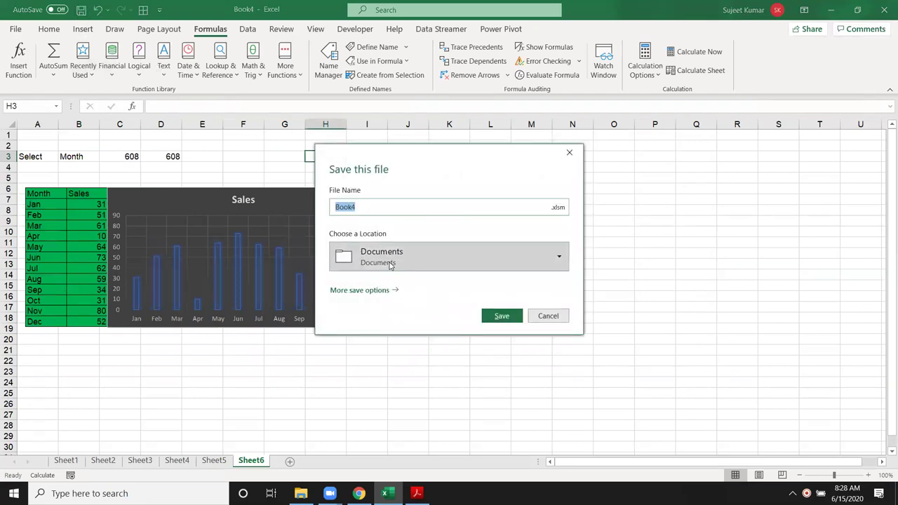
pyautogui.write('PL')
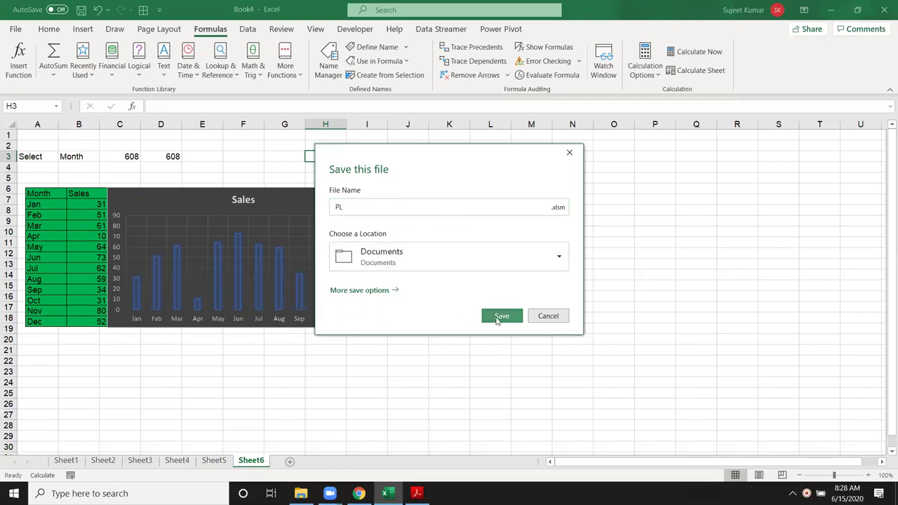
pyautogui.click(501, 316)
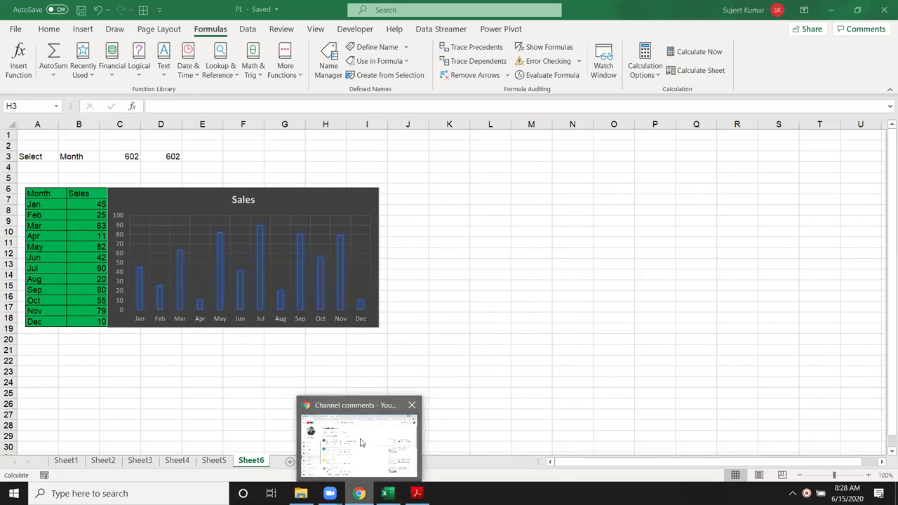
pyautogui.moveTo(358, 494)
pyautogui.click(361, 442)
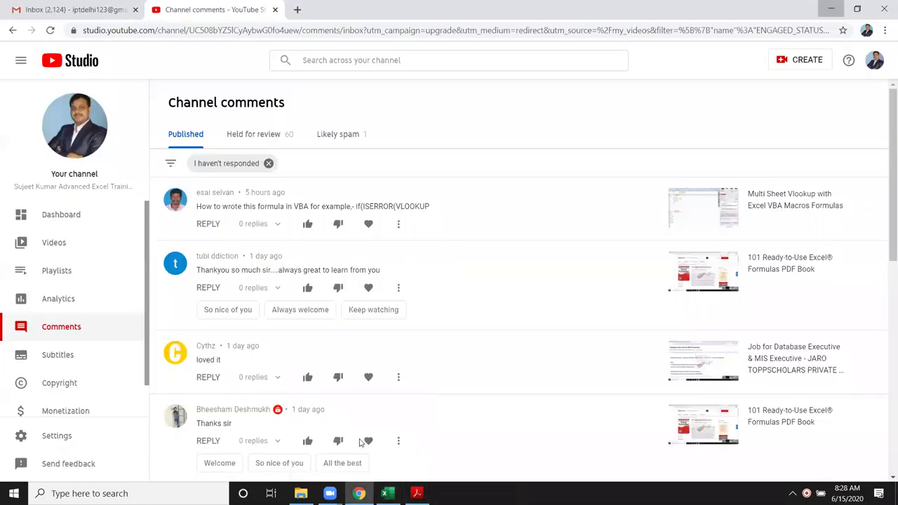
# Switch to the Gmail Inbox tab in Chrome and scroll up the inbox.
pyautogui.click(93, 14)
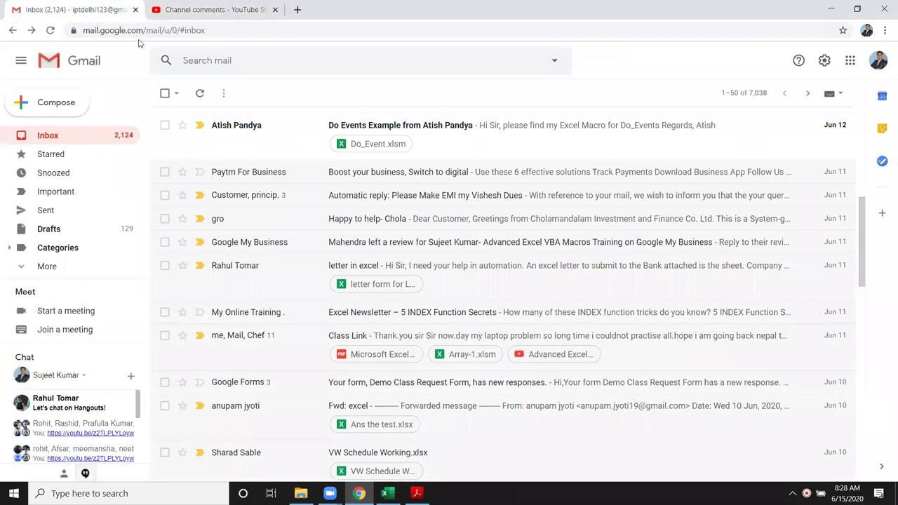
pyautogui.scroll(3, 282, 274)
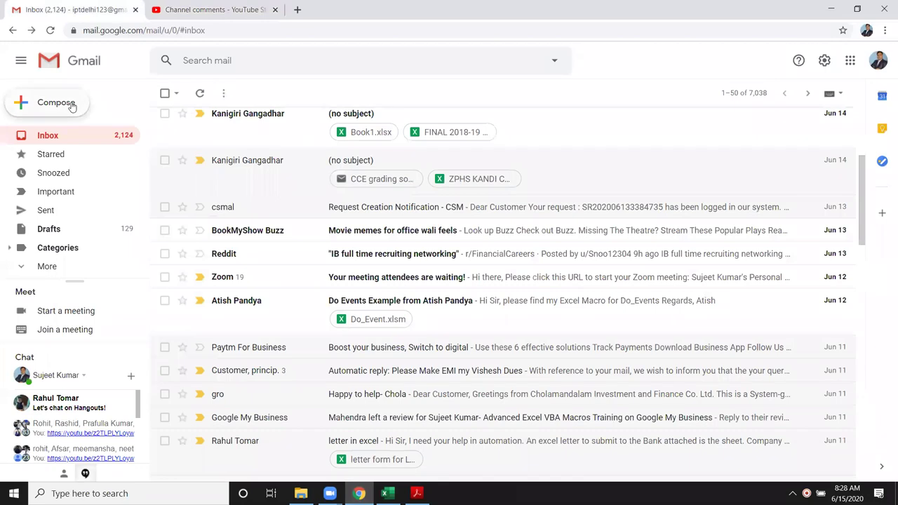
pyautogui.scroll(3, 212, 190)
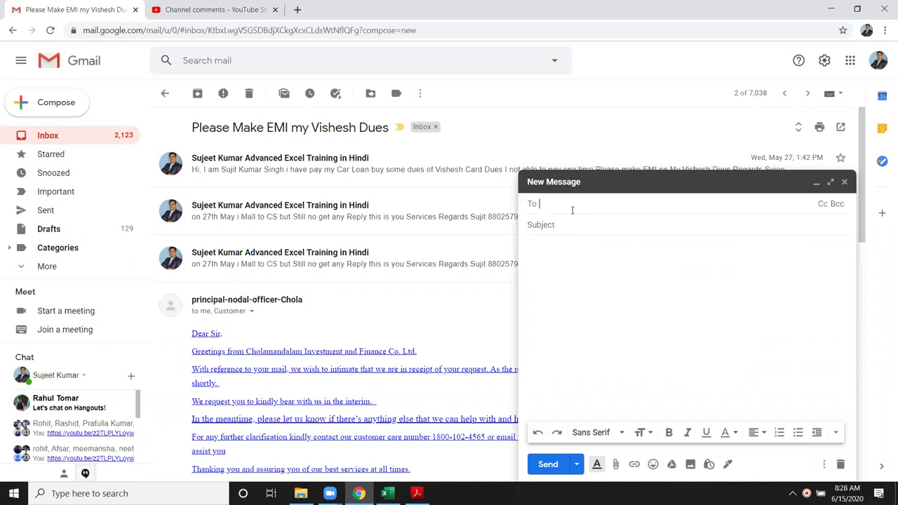
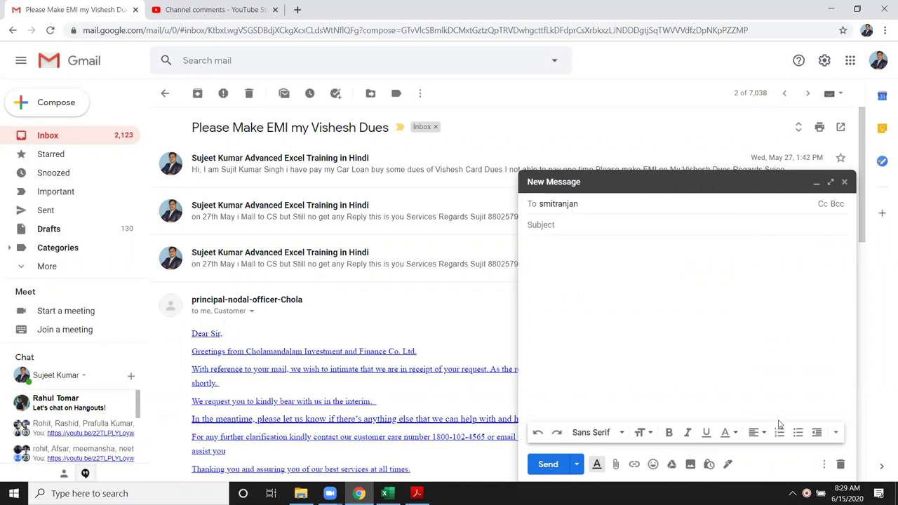
# Enter the recipient's e-mail address and the subject 'file' in the new message.
pyautogui.click(560, 226)
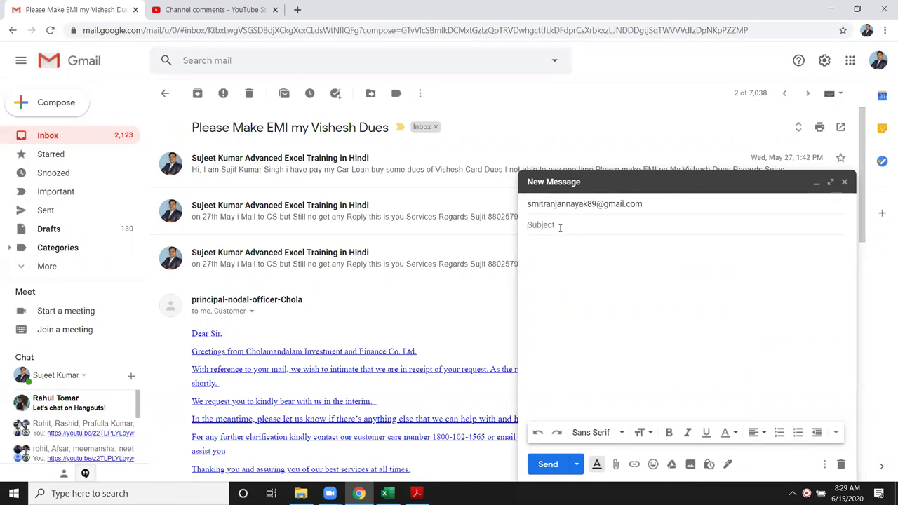
pyautogui.write('file')
pyautogui.click(565, 260)
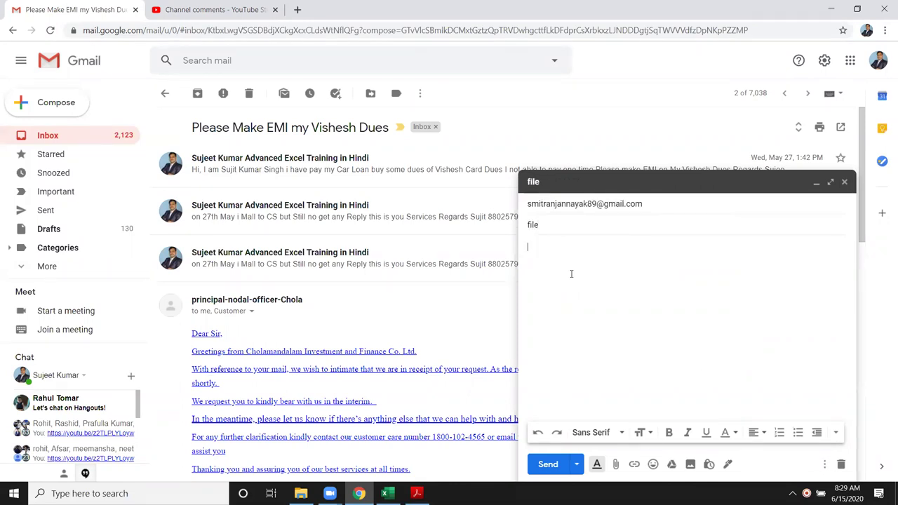
# Attach PL.xlsm from the Documents folder to the draft.
pyautogui.click(615, 464)
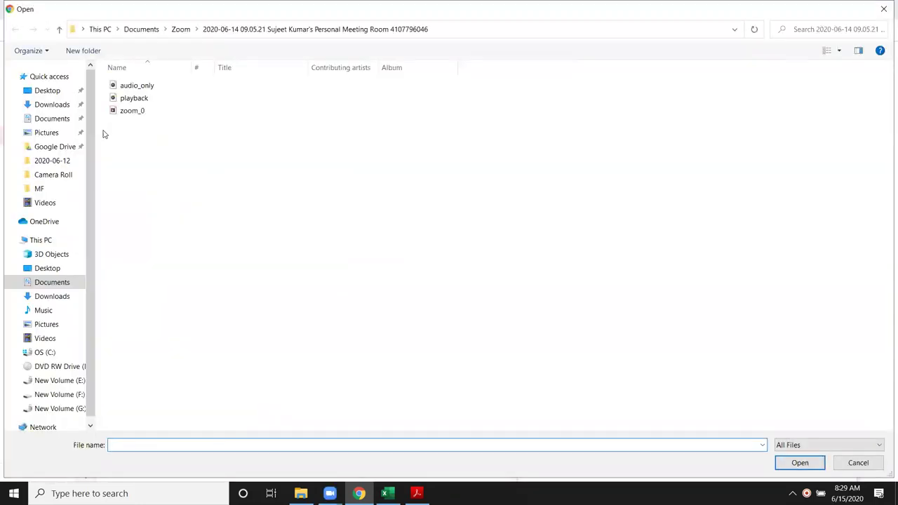
pyautogui.click(62, 283)
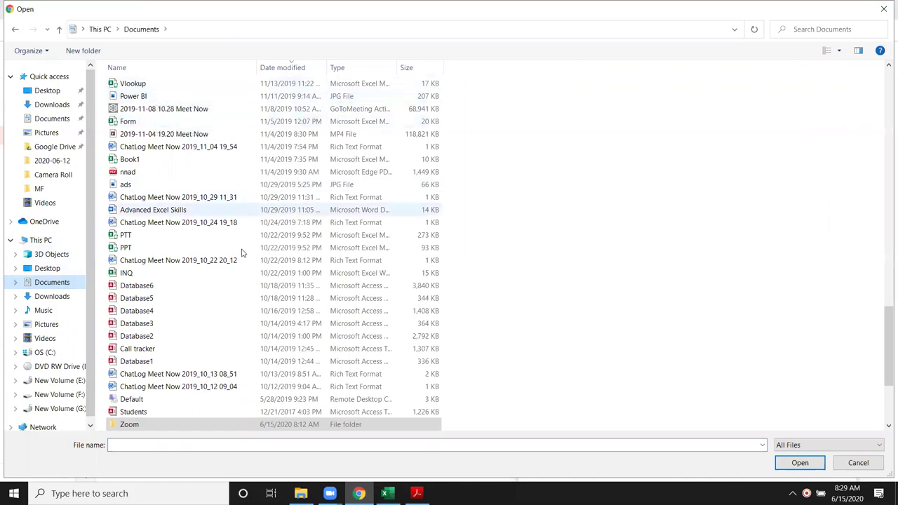
pyautogui.scroll(5, 242, 253)
pyautogui.scroll(4, 242, 257)
pyautogui.moveTo(887, 288); pyautogui.dragTo(886, 78)
pyautogui.doubleClick(211, 85)
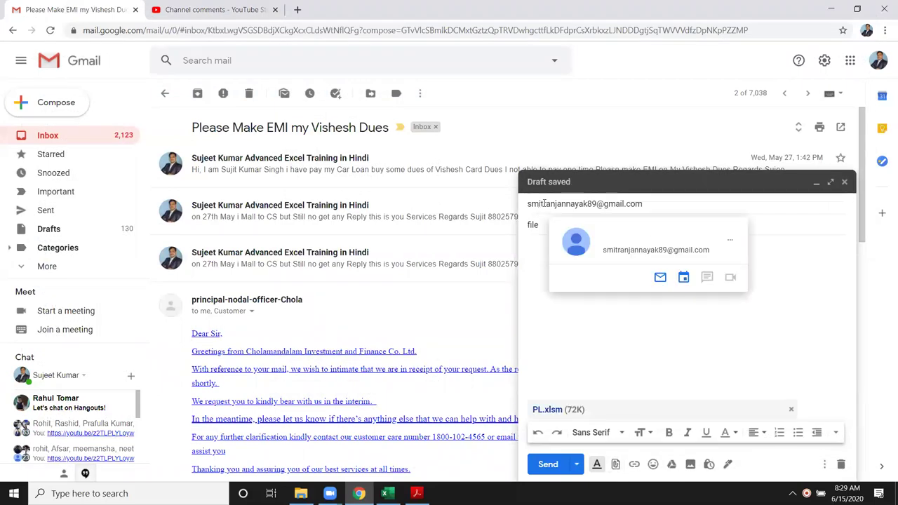
# Fix the mistyped letter in the recipient's address and send the message.
pyautogui.click(544, 203)
pyautogui.moveTo(584, 203)
pyautogui.doubleClick(560, 202)
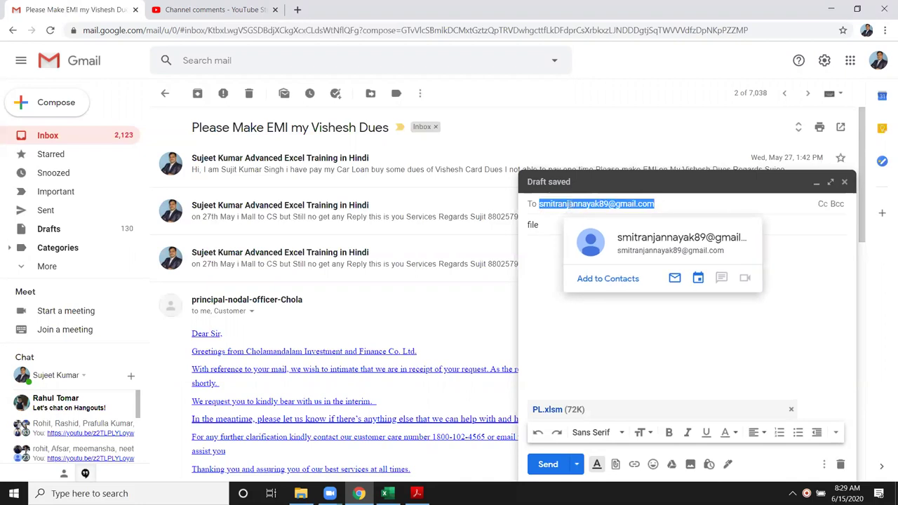
pyautogui.click(586, 227)
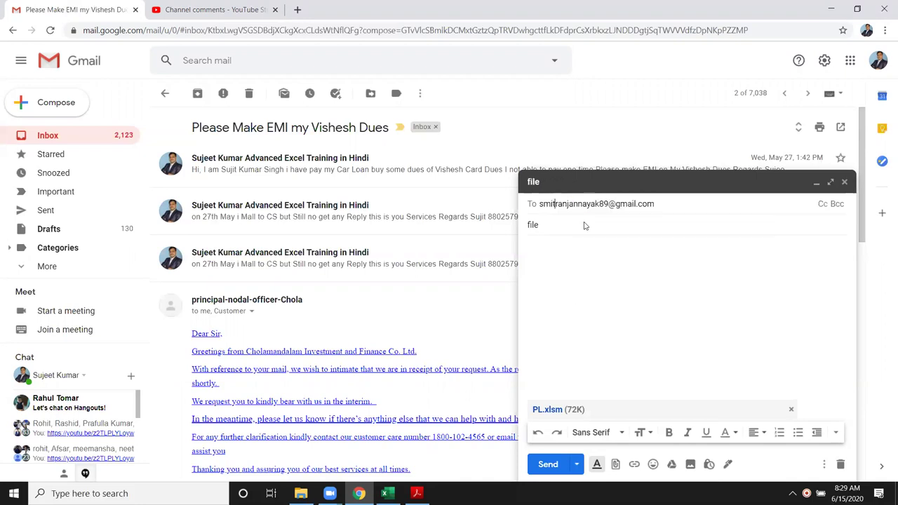
pyautogui.write('a')
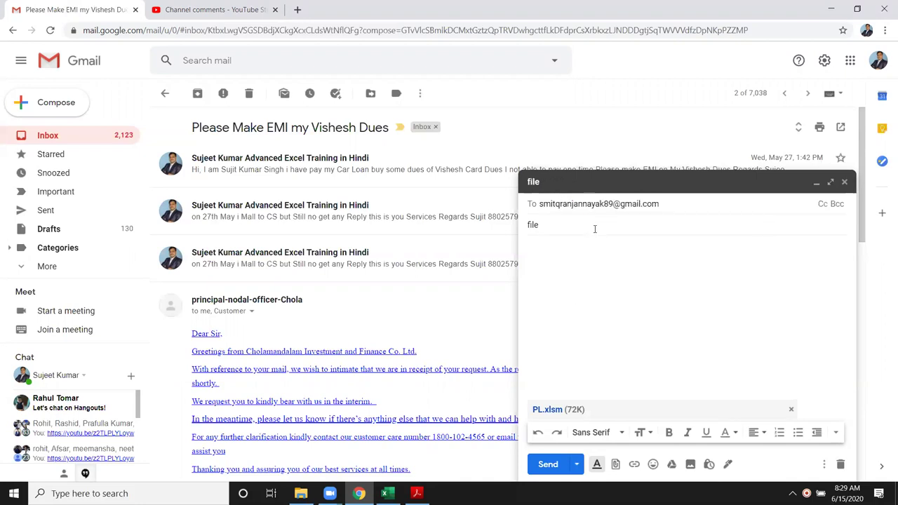
pyautogui.press('BackSpace')
pyautogui.write('a')
pyautogui.click(603, 270)
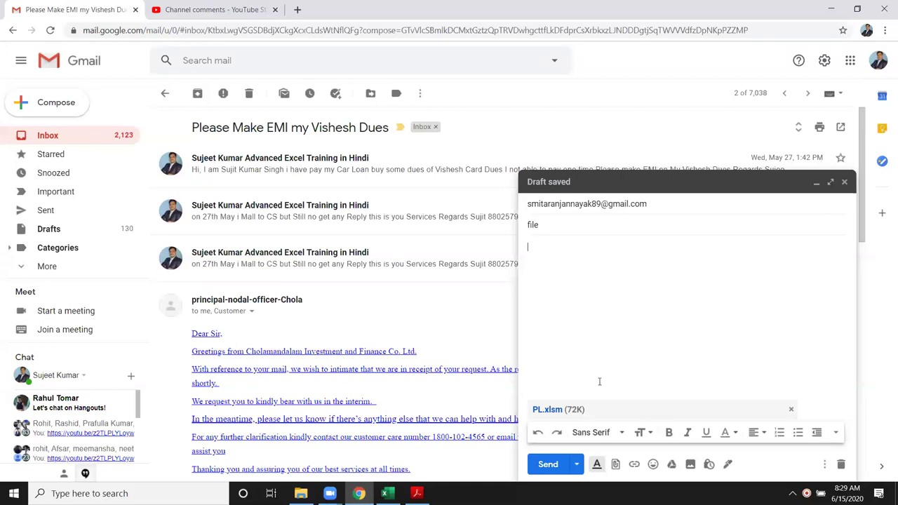
pyautogui.click(554, 464)
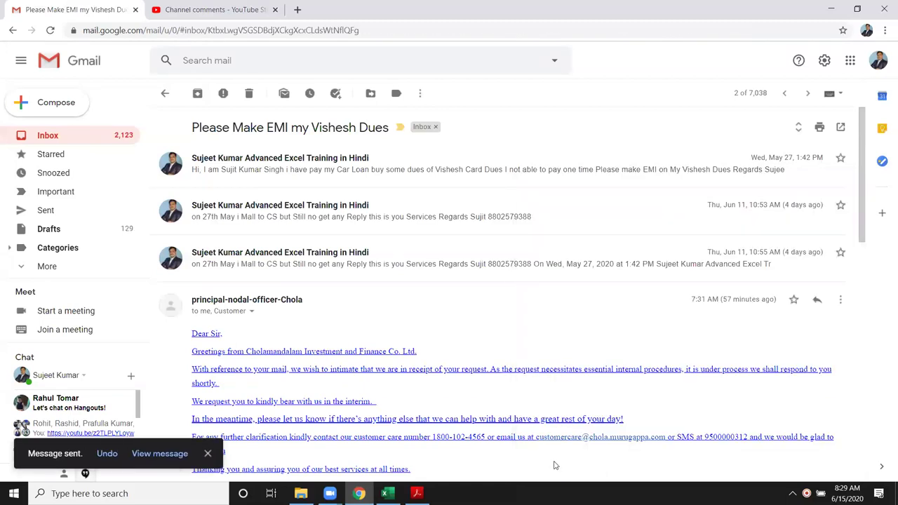